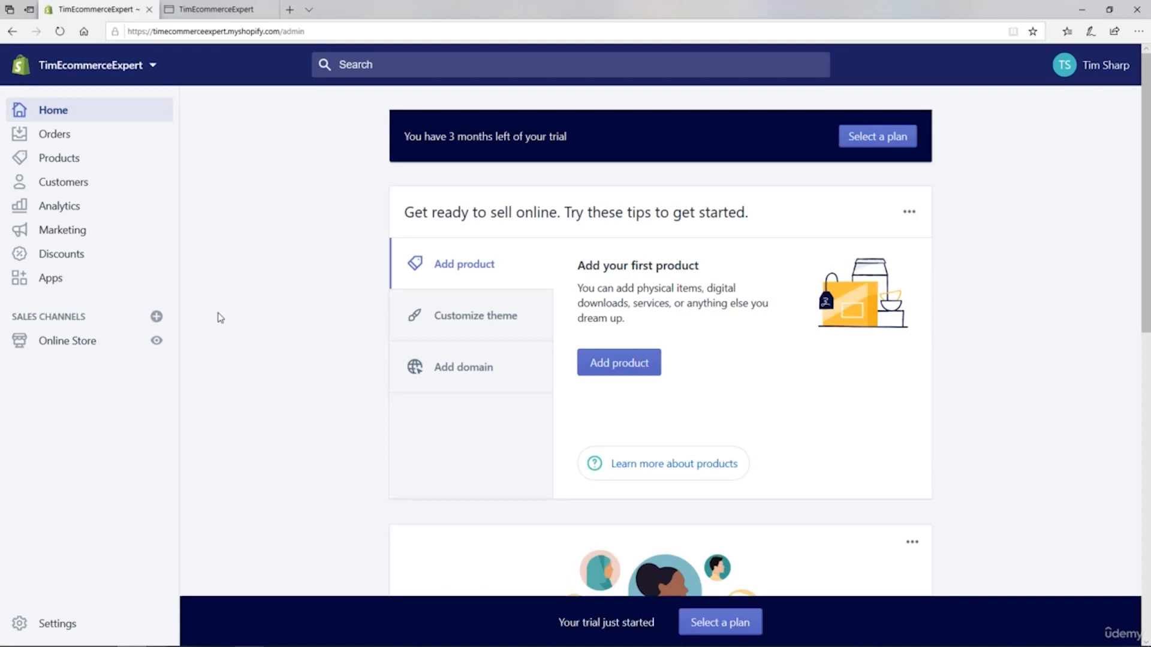
Open the store's General settings and review the store name, contact emails and store address.
{"action": "left_click", "coordinate": [53, 625]}
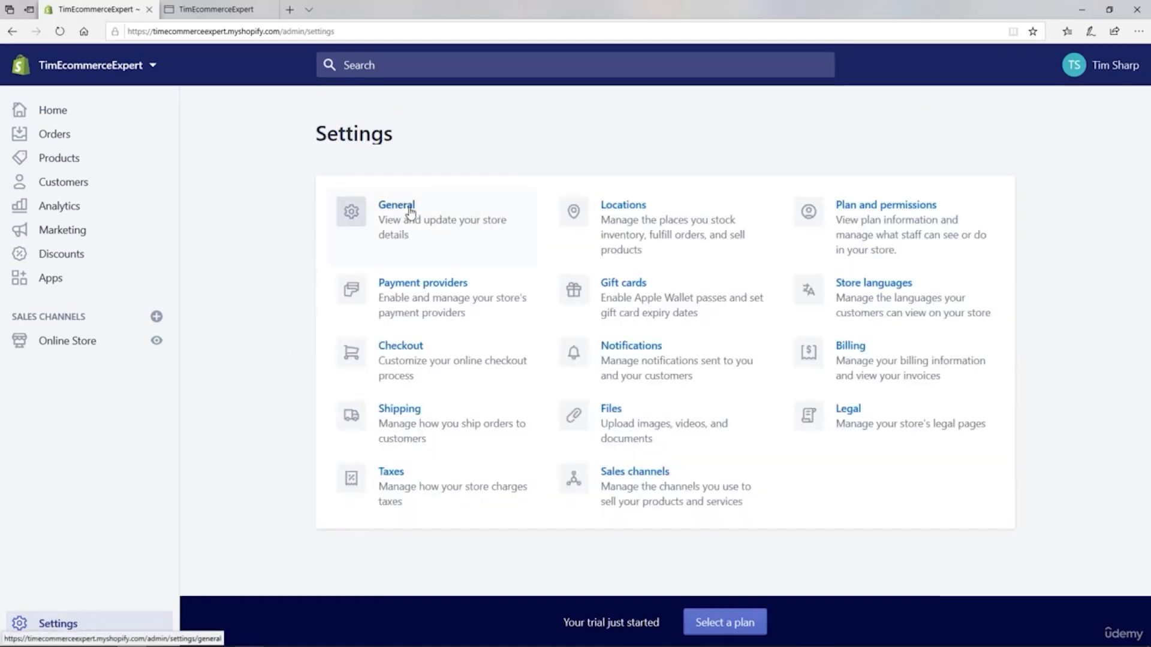
{"action": "left_click", "coordinate": [410, 210]}
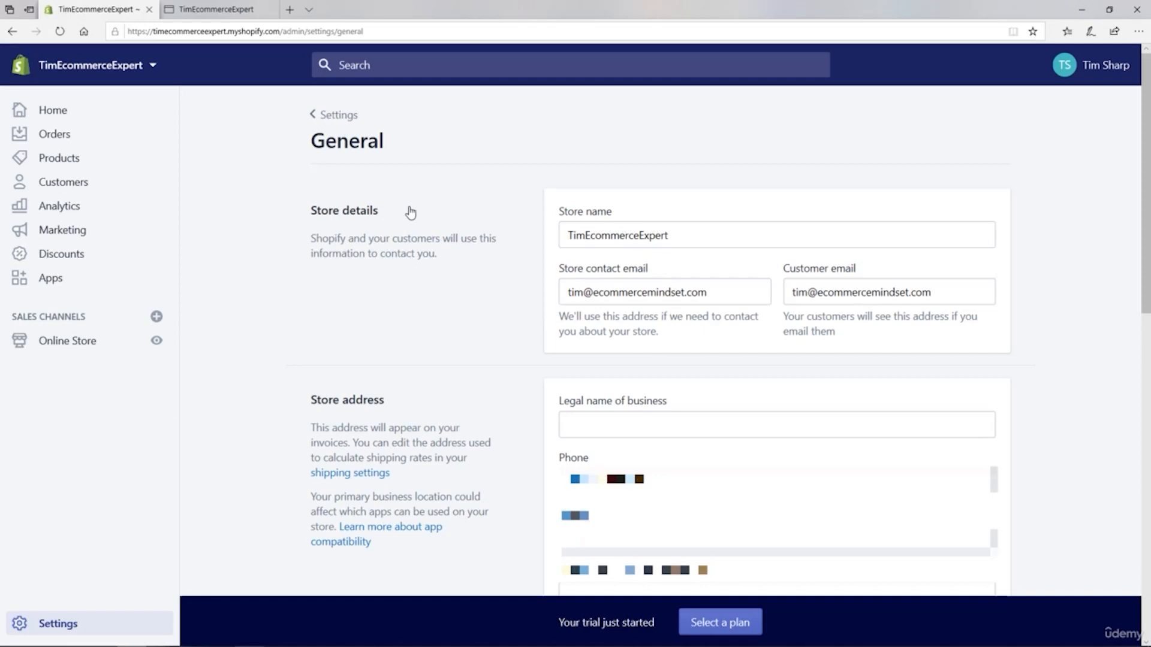
{"action": "left_click", "coordinate": [677, 237]}
{"action": "double_click", "coordinate": [557, 235]}
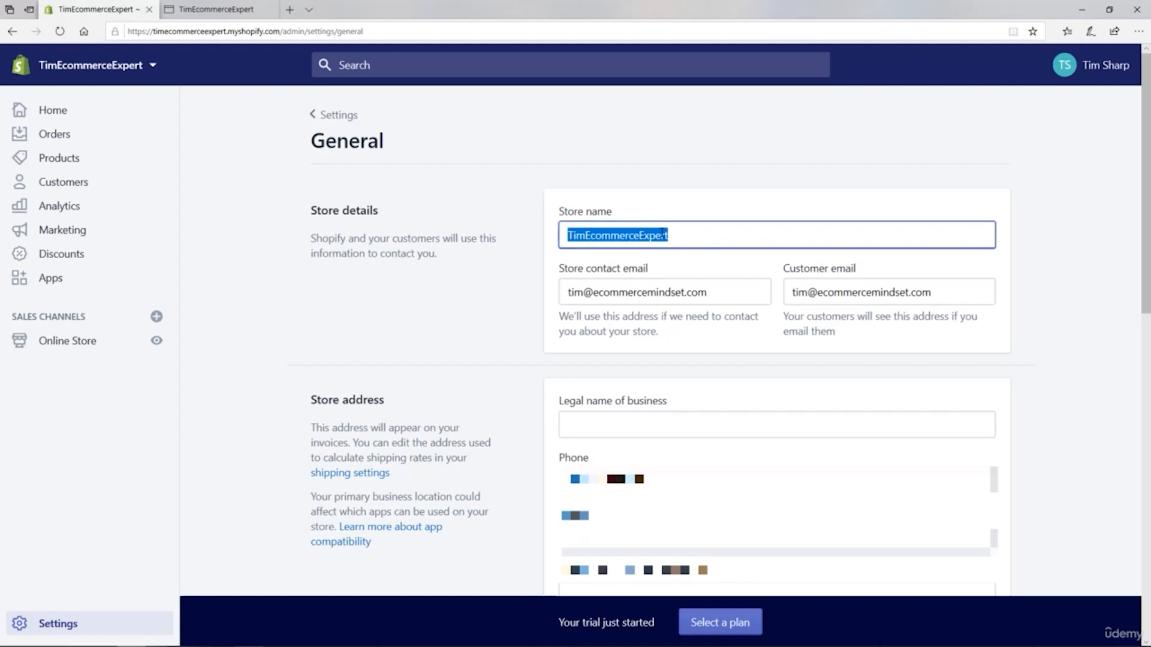
{"action": "left_click", "coordinate": [635, 255]}
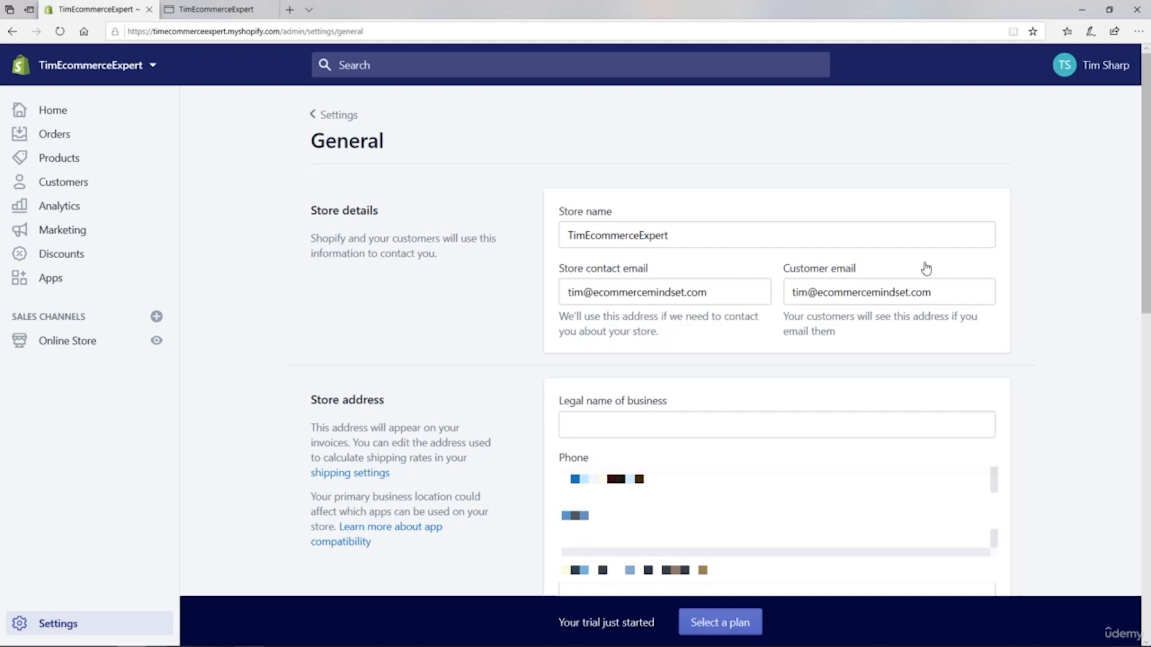
{"action": "scroll", "coordinate": [926, 269], "scroll_direction": "down", "scroll_amount": 5}
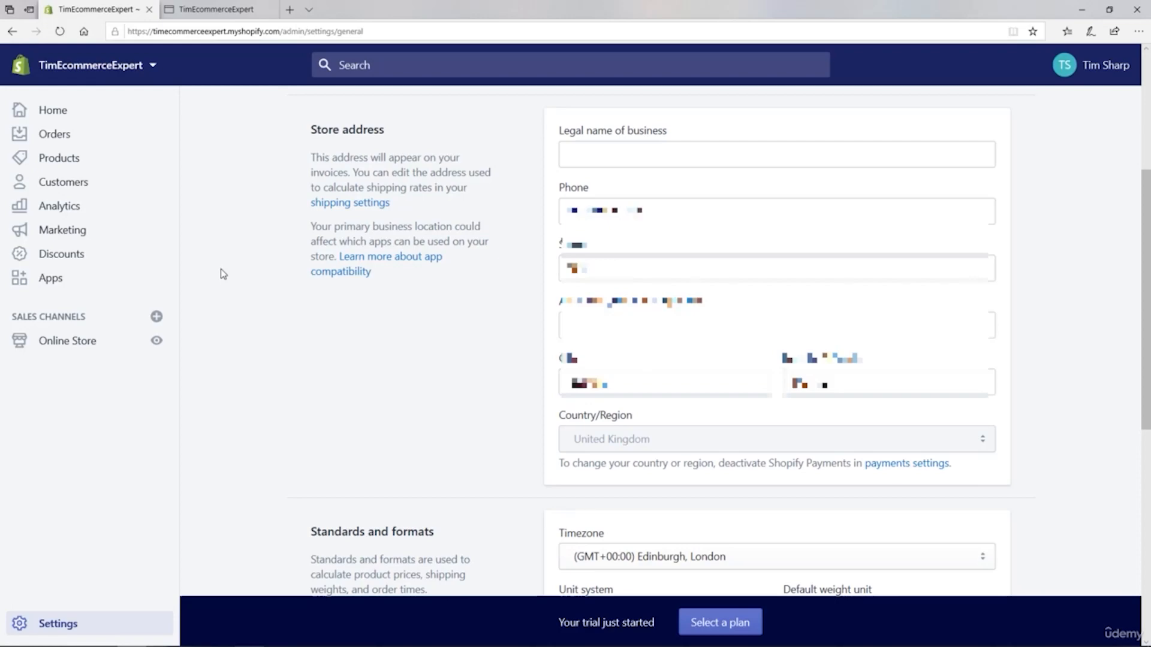
Set the unit system to Metric system under Standards and formats in the General settings.
{"action": "scroll", "coordinate": [220, 268], "scroll_direction": "down", "scroll_amount": 6}
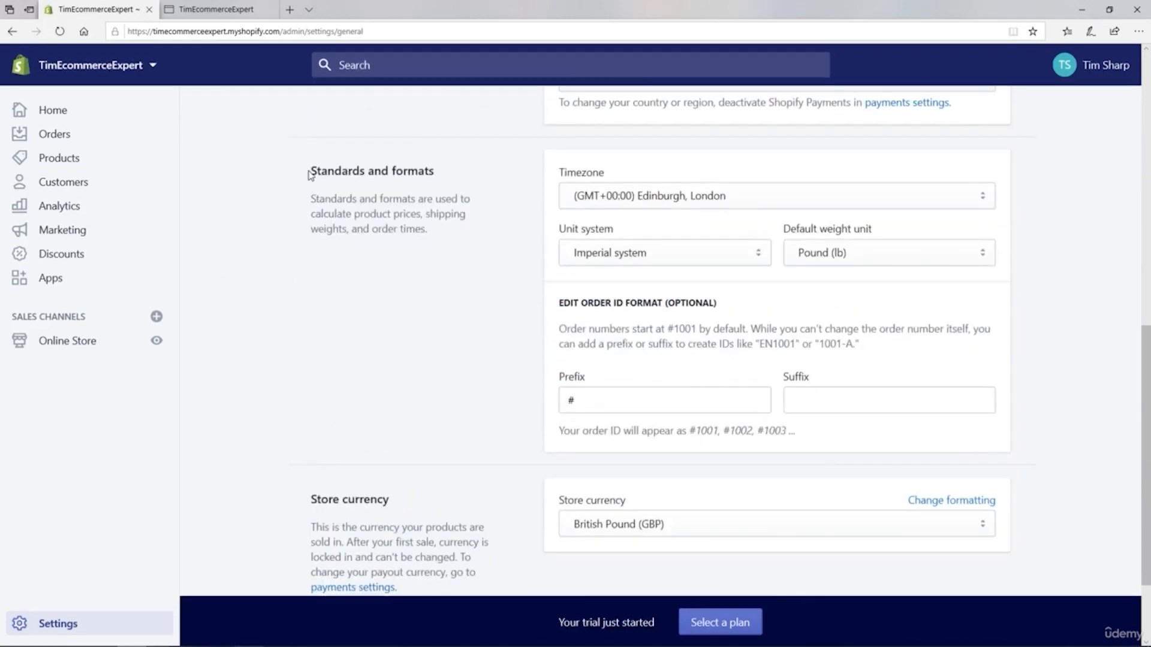
{"action": "left_click_drag", "start_coordinate": [310, 173], "coordinate": [443, 186]}
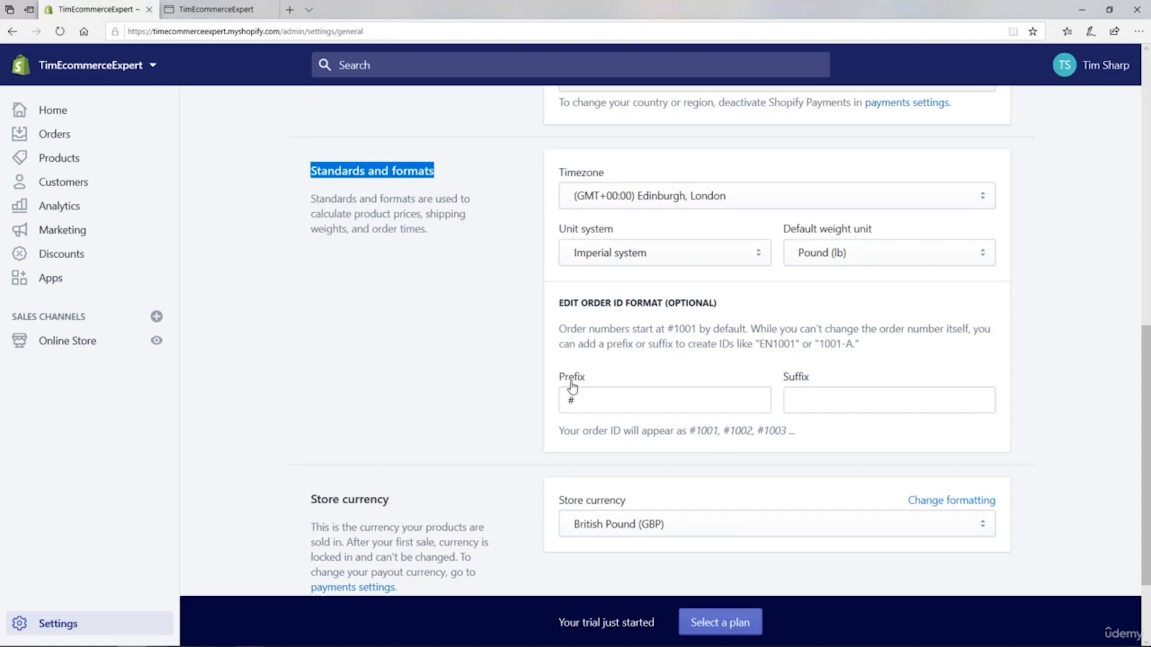
{"action": "double_click", "coordinate": [580, 174]}
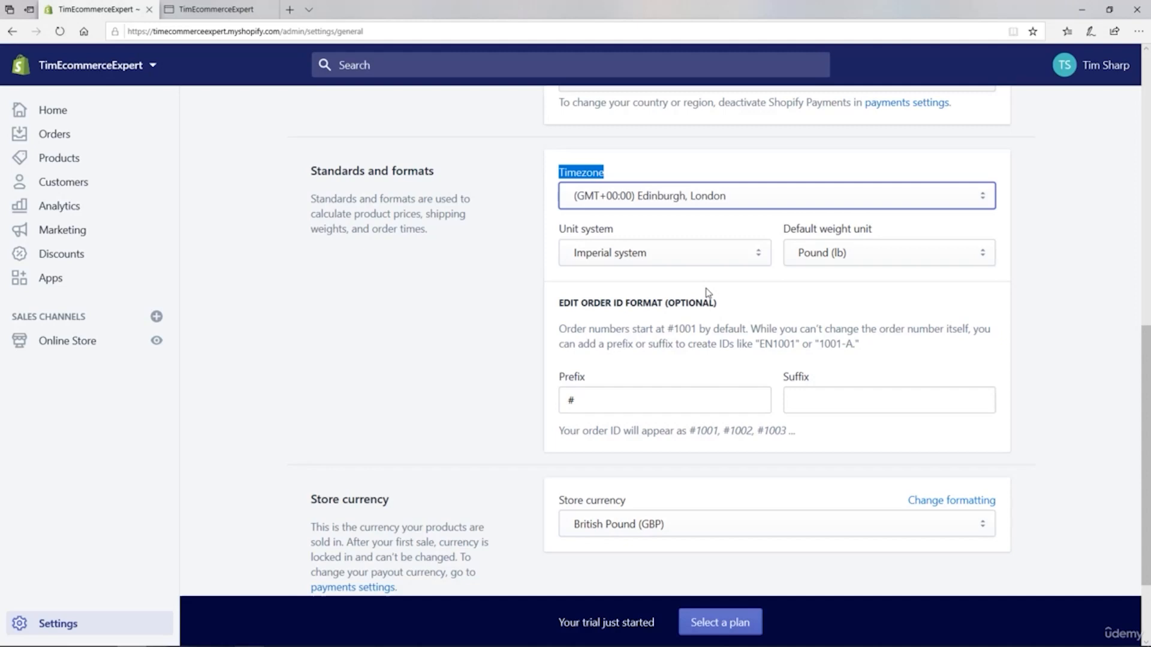
{"action": "left_click", "coordinate": [760, 254]}
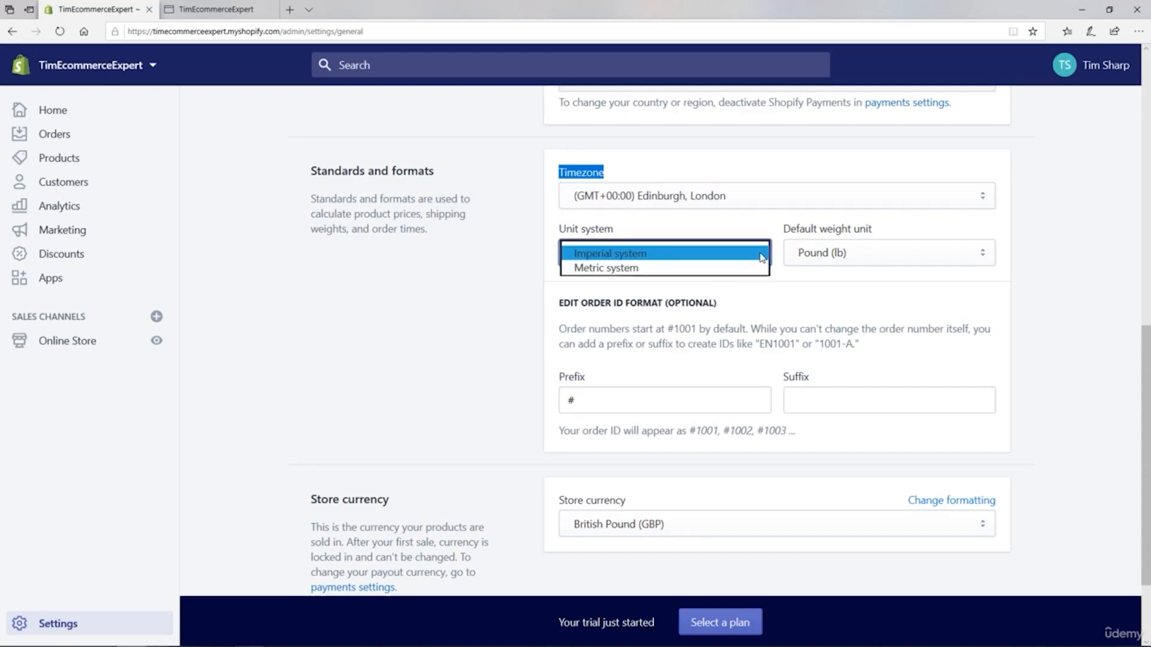
{"action": "left_click", "coordinate": [659, 268]}
{"action": "left_click", "coordinate": [835, 309]}
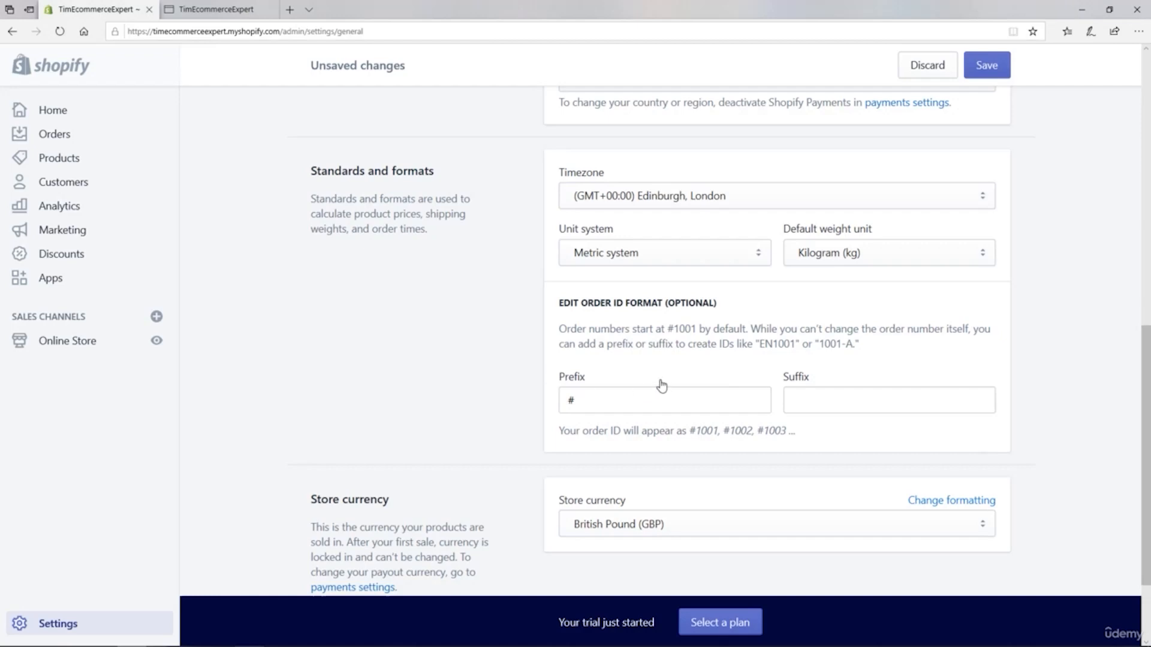
Review the store currency section, including the note on currency lock-in, and save the General settings.
{"action": "scroll", "coordinate": [442, 357], "scroll_direction": "down", "scroll_amount": 2}
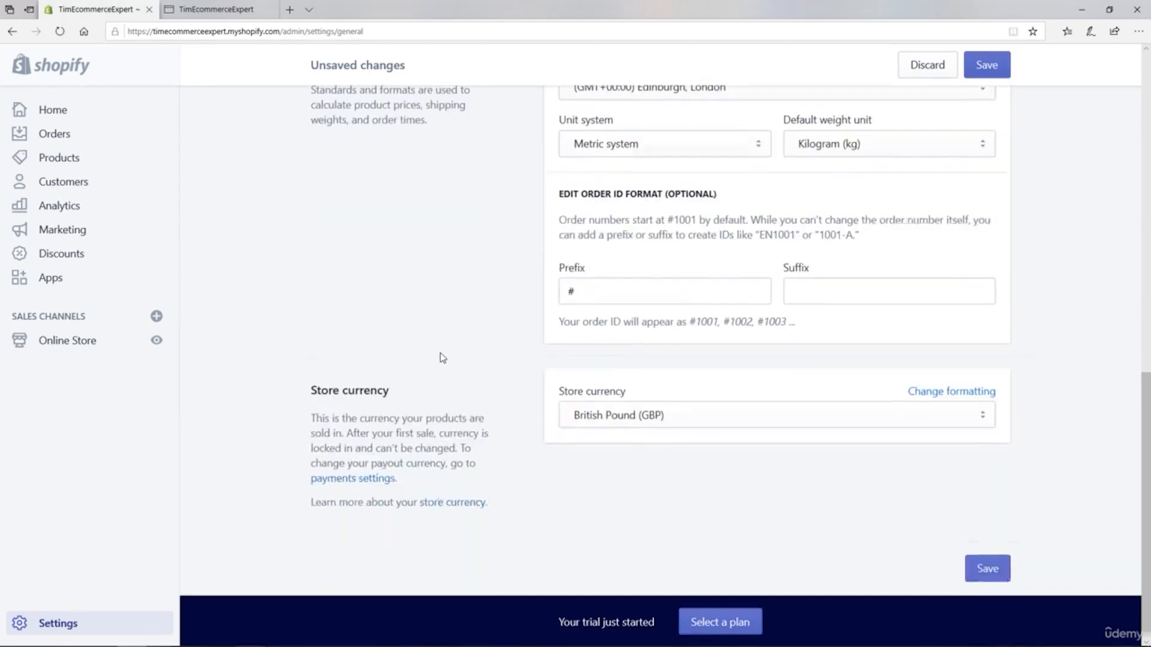
{"action": "left_click_drag", "start_coordinate": [313, 384], "coordinate": [389, 385]}
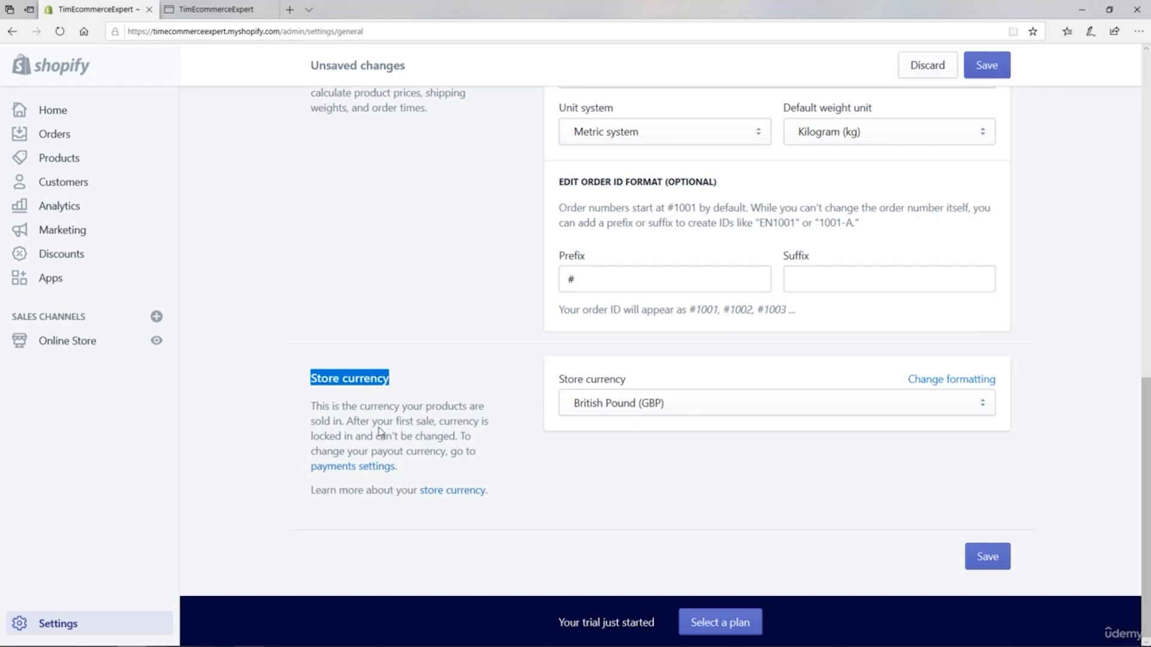
{"action": "left_click_drag", "start_coordinate": [348, 424], "coordinate": [458, 441]}
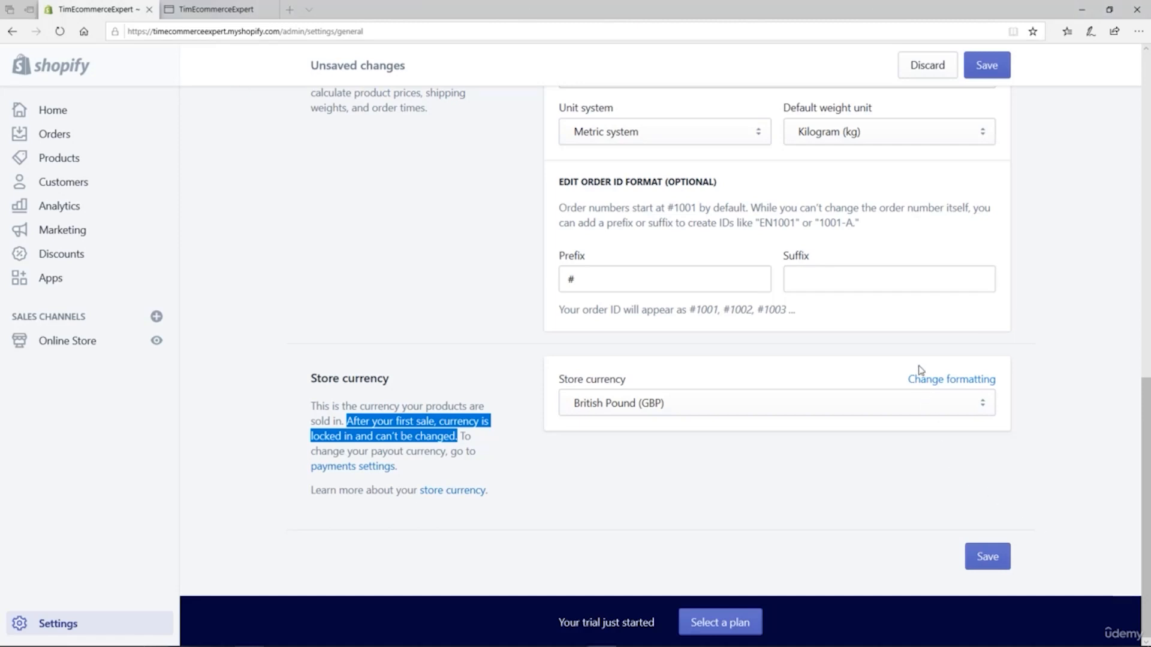
{"action": "left_click", "coordinate": [988, 67]}
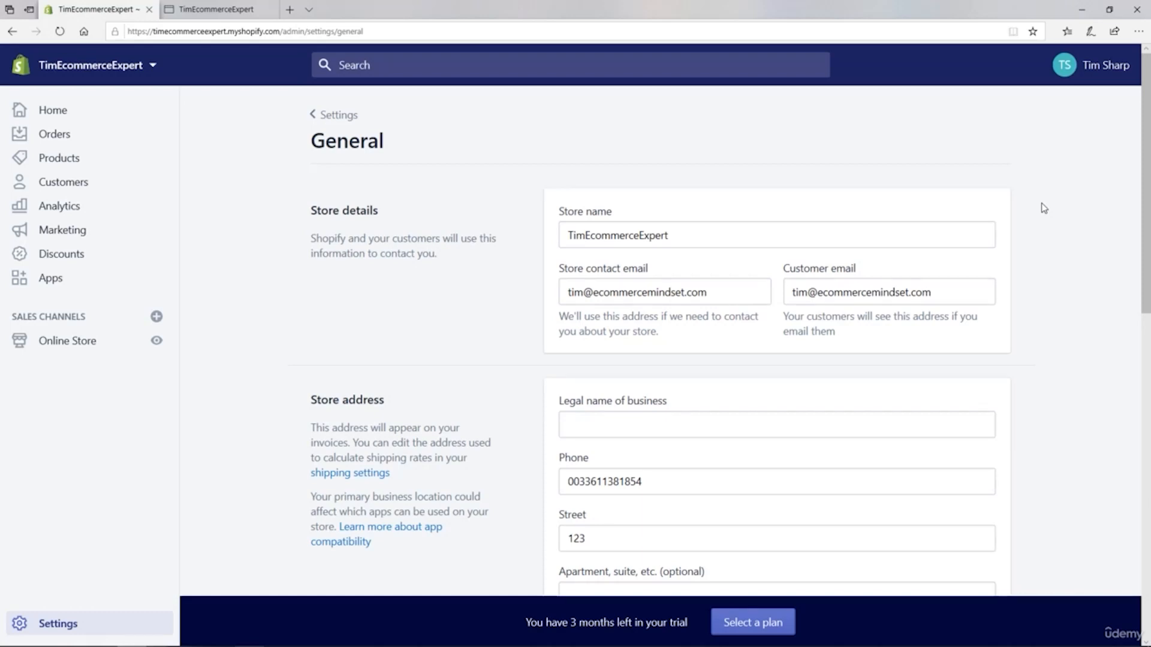
View the store's Locations settings and return to the settings overview.
{"action": "left_click", "coordinate": [338, 119]}
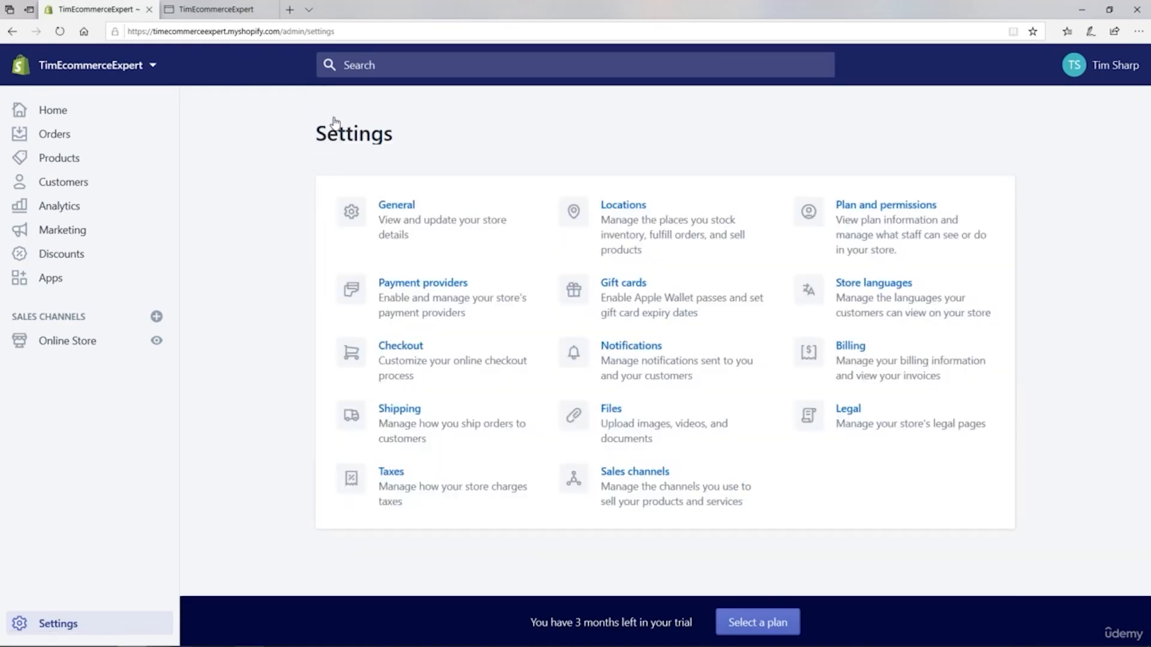
{"action": "left_click", "coordinate": [622, 210]}
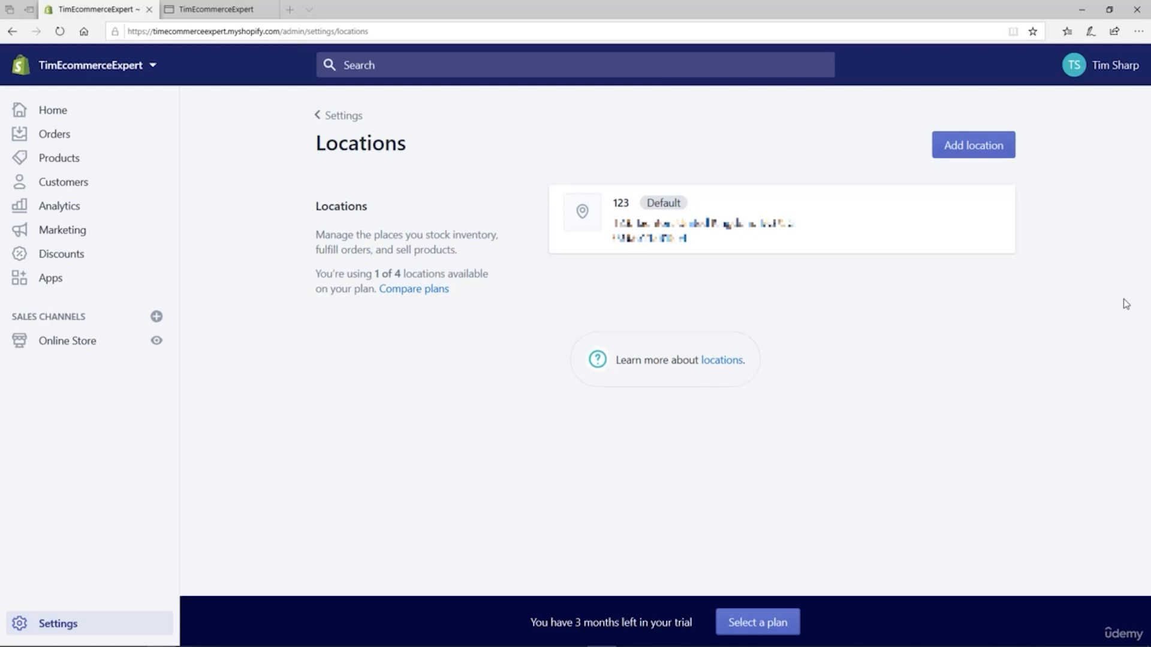
{"action": "key", "text": "alt+Left"}
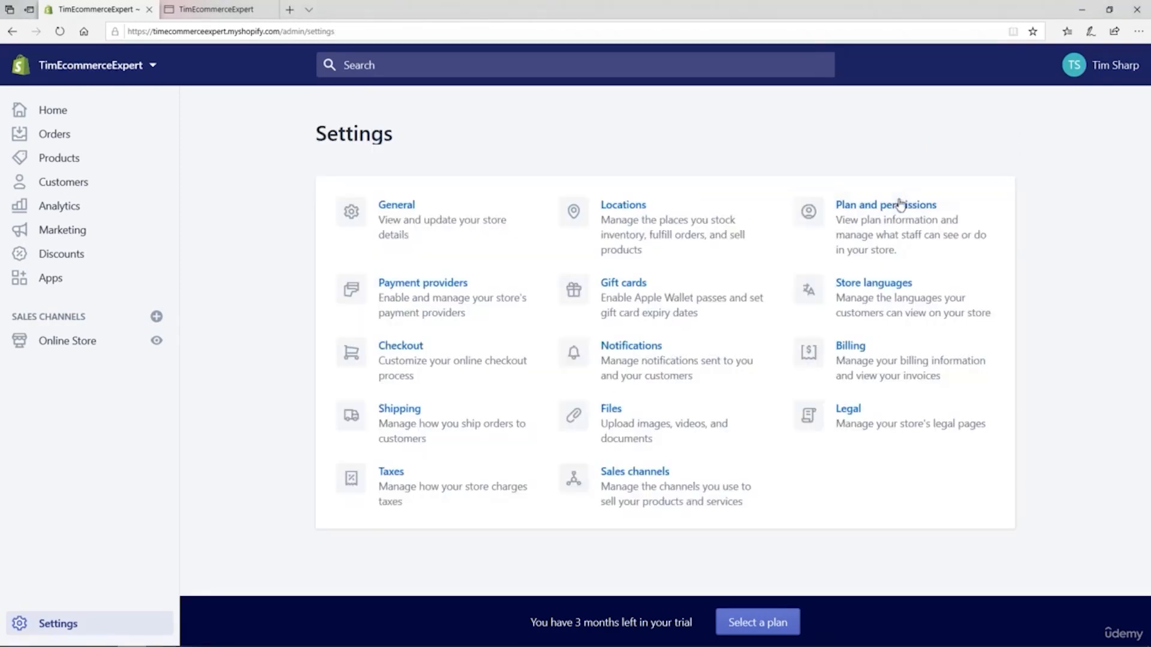
Open Plan and permissions and examine the current plan and its status.
{"action": "left_click", "coordinate": [871, 220]}
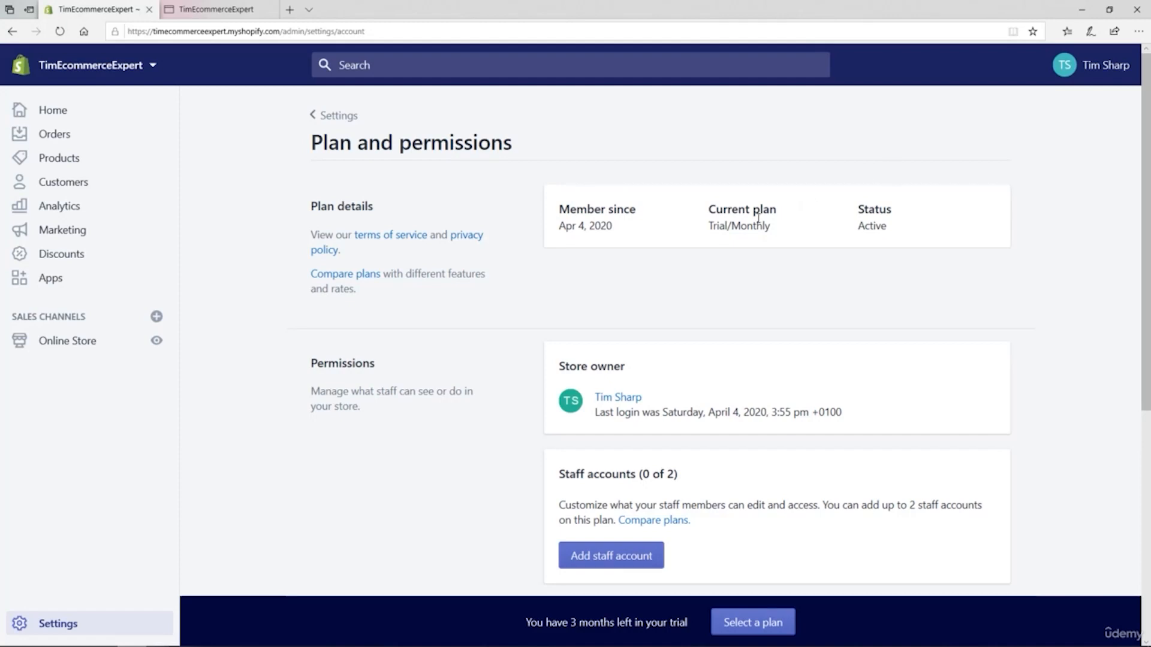
{"action": "left_click_drag", "start_coordinate": [708, 230], "coordinate": [773, 230]}
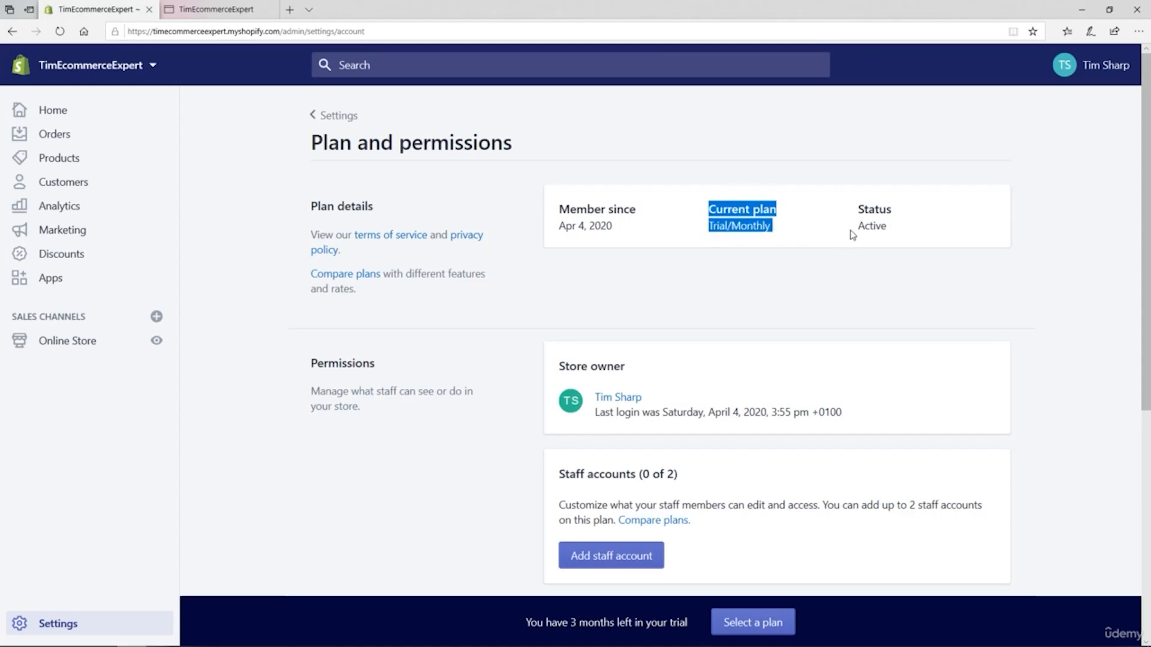
{"action": "left_click", "coordinate": [867, 230]}
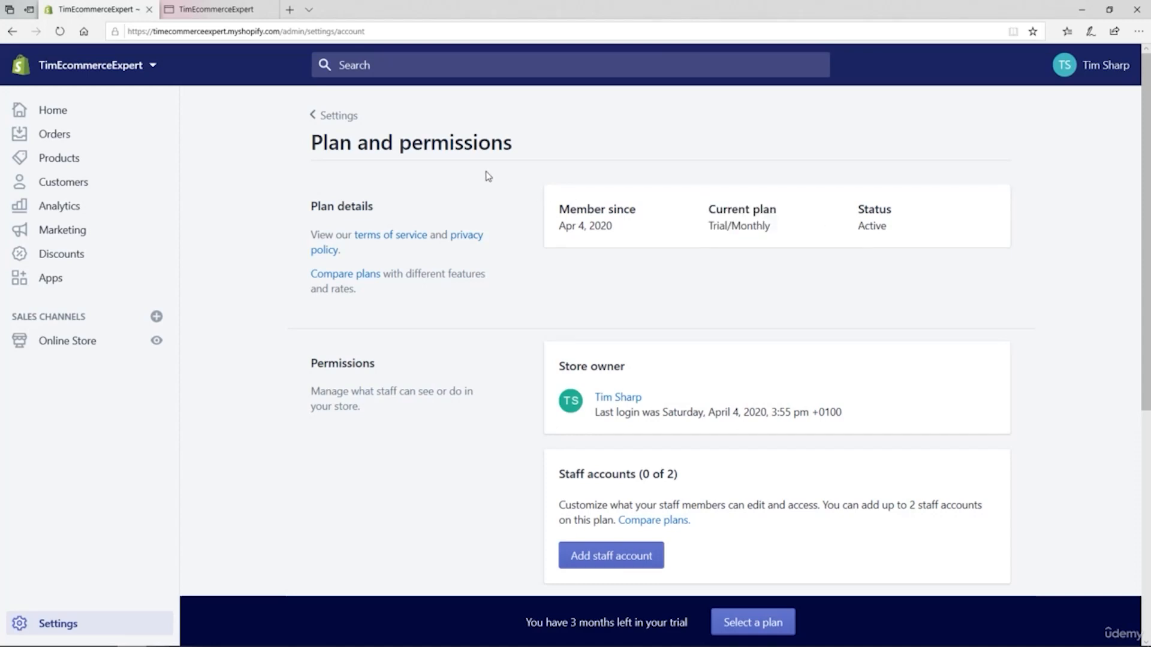
{"action": "double_click", "coordinate": [711, 225]}
Examine the Permissions section, covering the store owner and the staff accounts.
{"action": "left_click_drag", "start_coordinate": [1146, 228], "coordinate": [1146, 254]}
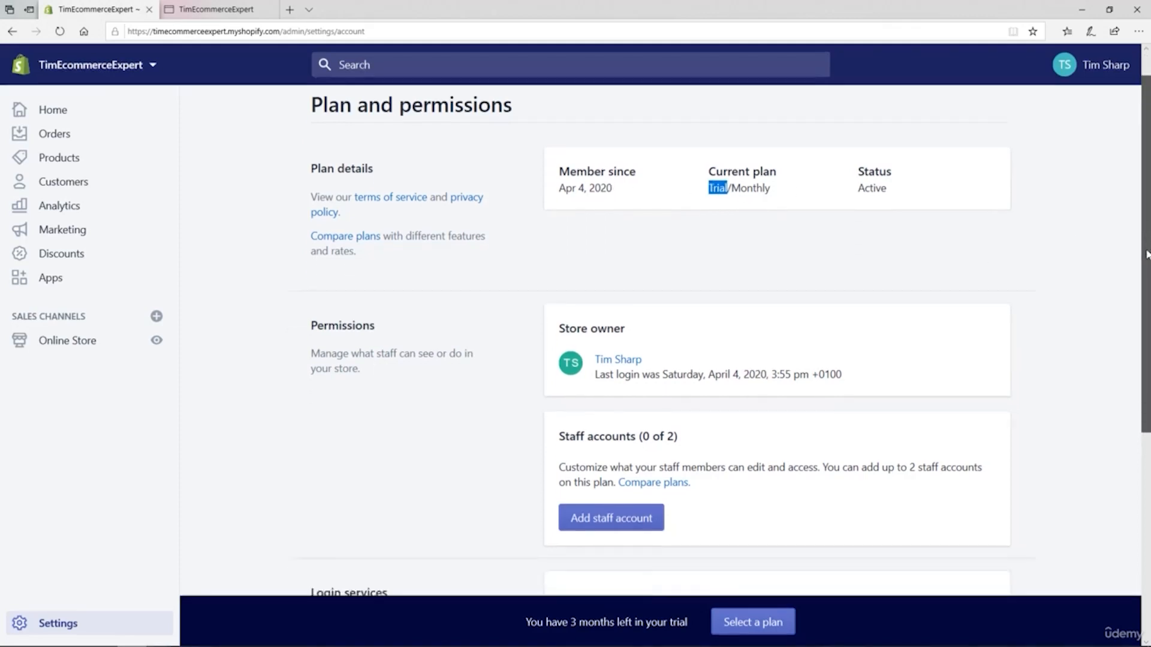
{"action": "scroll", "coordinate": [1146, 254], "scroll_direction": "down", "scroll_amount": 2}
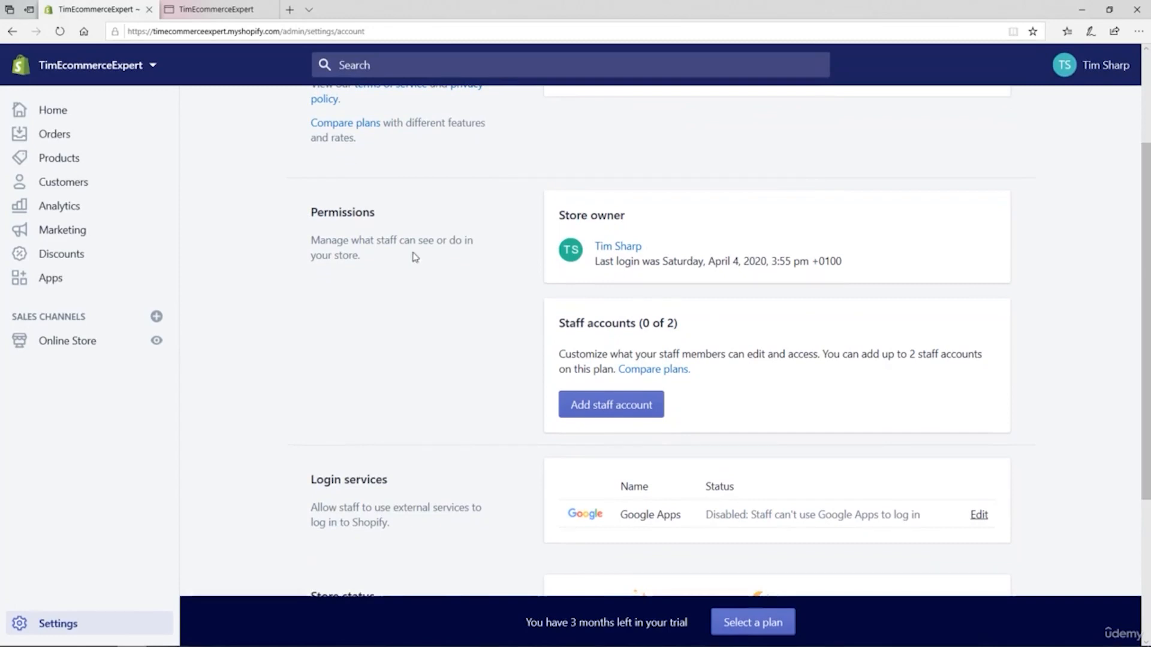
{"action": "double_click", "coordinate": [354, 214]}
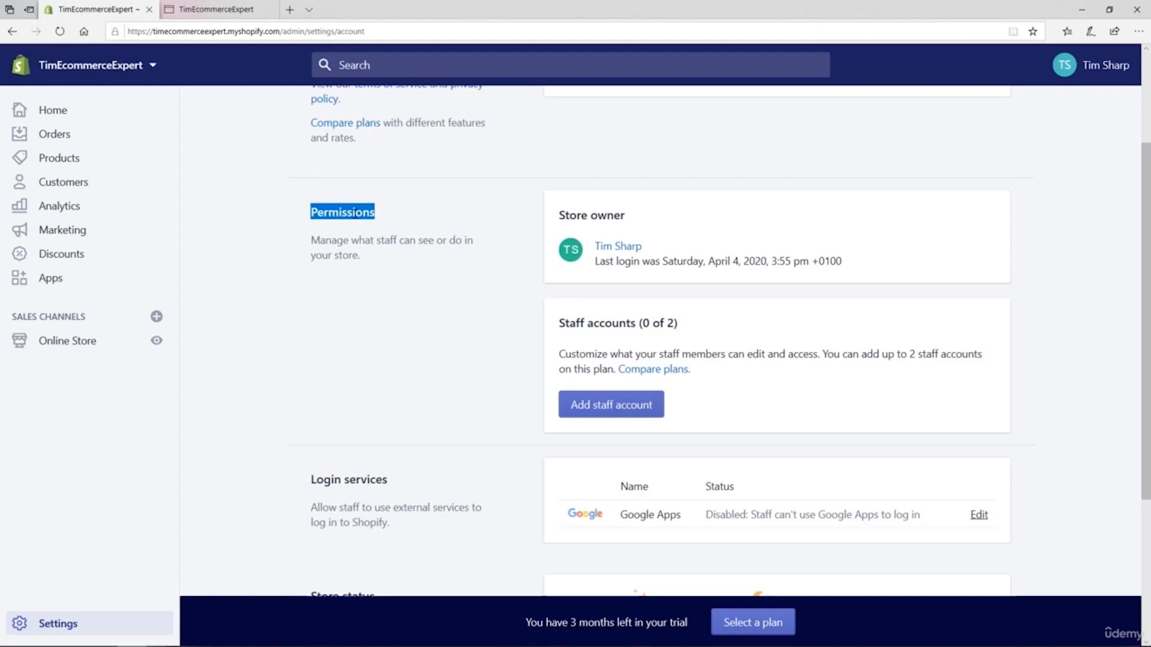
{"action": "left_click_drag", "start_coordinate": [559, 214], "coordinate": [638, 238]}
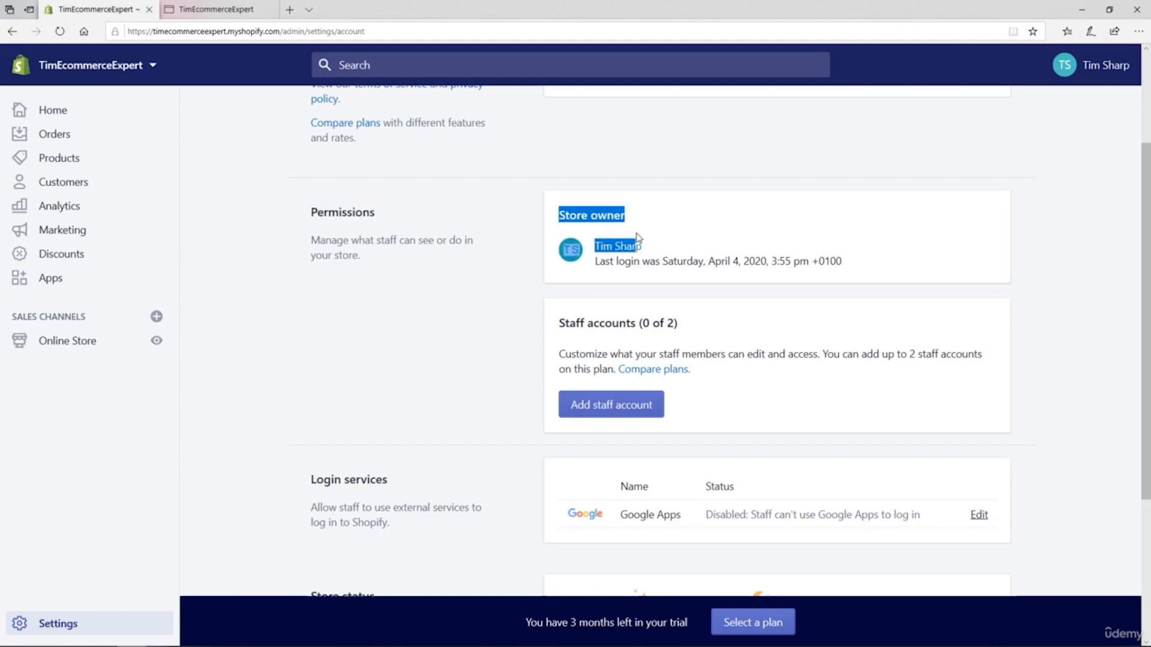
{"action": "left_click", "coordinate": [562, 325]}
{"action": "left_click_drag", "start_coordinate": [562, 325], "coordinate": [636, 332]}
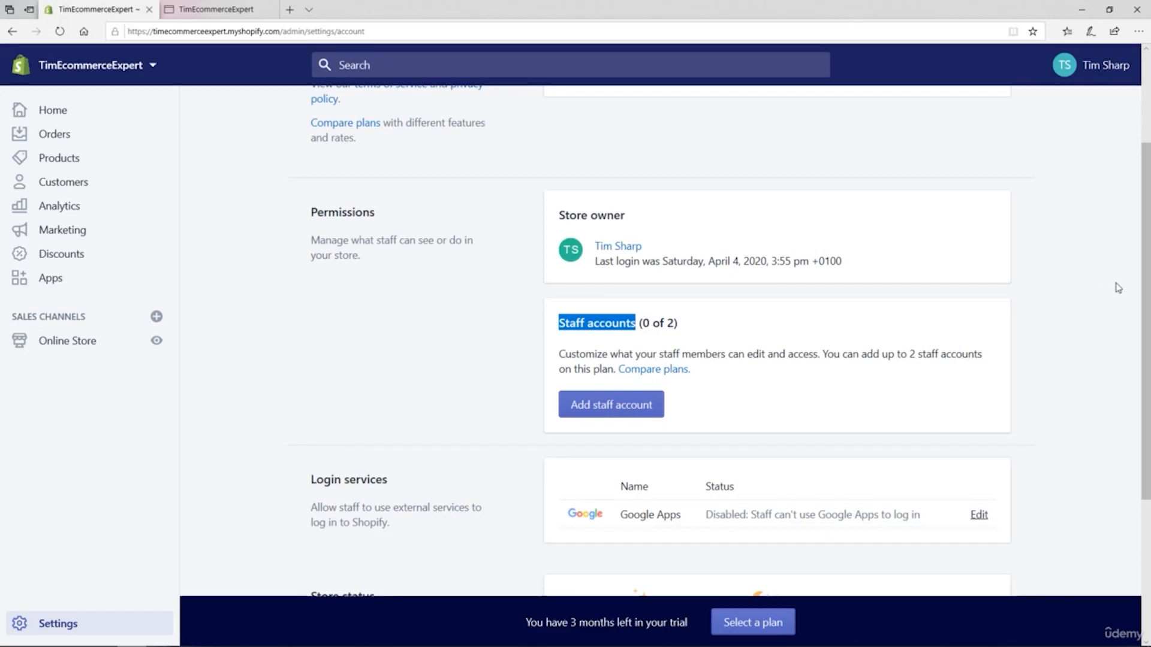
Review the Store status options for working with an expert, pausing the store and closing the store.
{"action": "left_click_drag", "start_coordinate": [1143, 283], "coordinate": [1141, 387]}
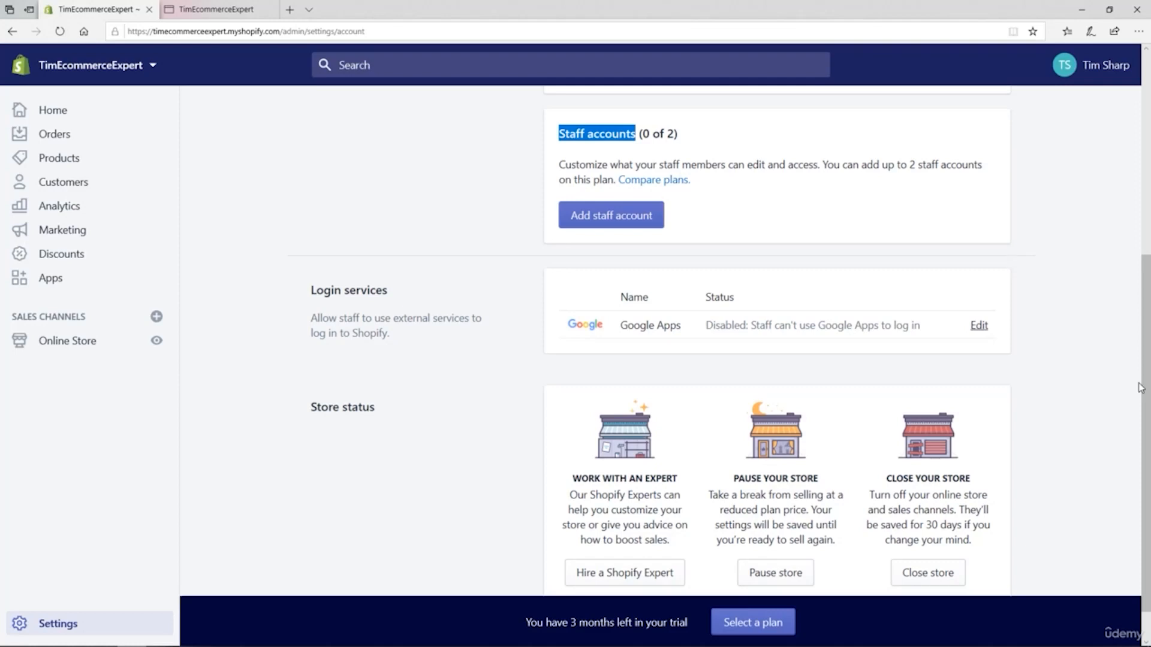
{"action": "scroll", "coordinate": [1142, 384], "scroll_direction": "down", "scroll_amount": 1}
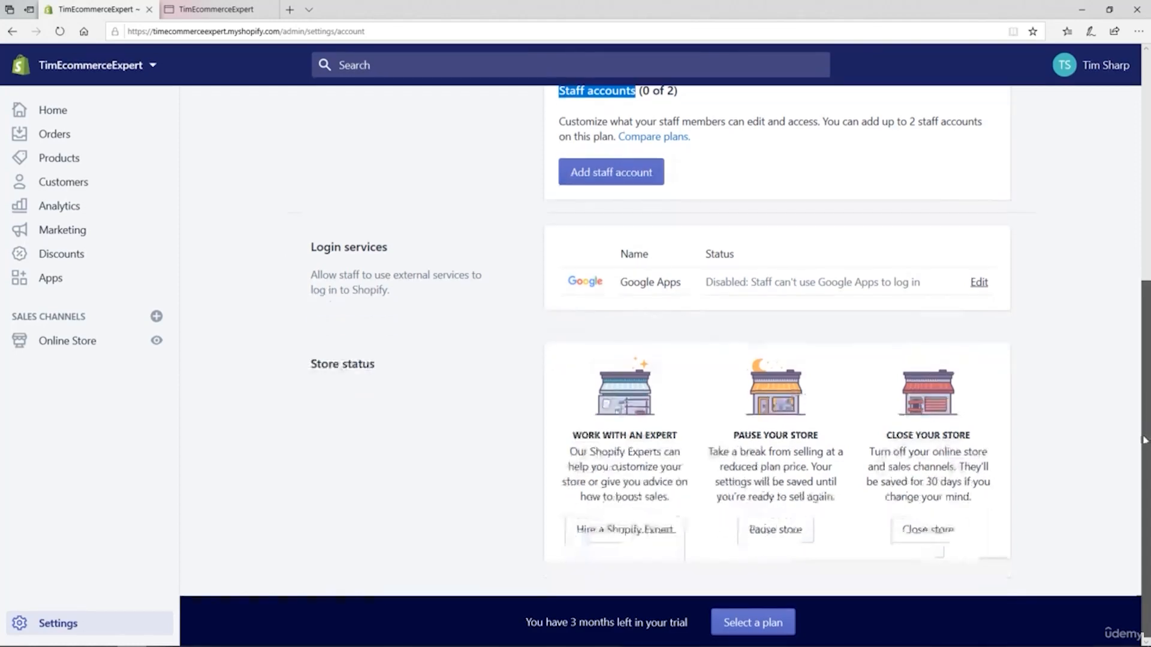
{"action": "left_click", "coordinate": [580, 428]}
{"action": "left_click_drag", "start_coordinate": [574, 434], "coordinate": [674, 508]}
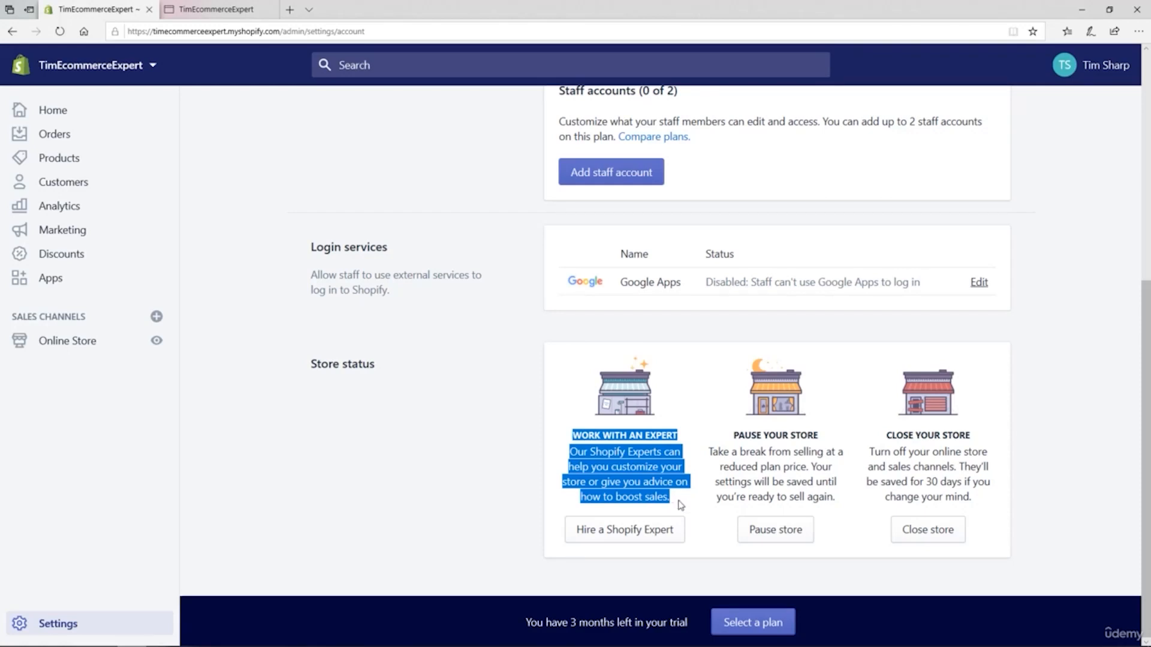
{"action": "left_click_drag", "start_coordinate": [735, 435], "coordinate": [822, 446]}
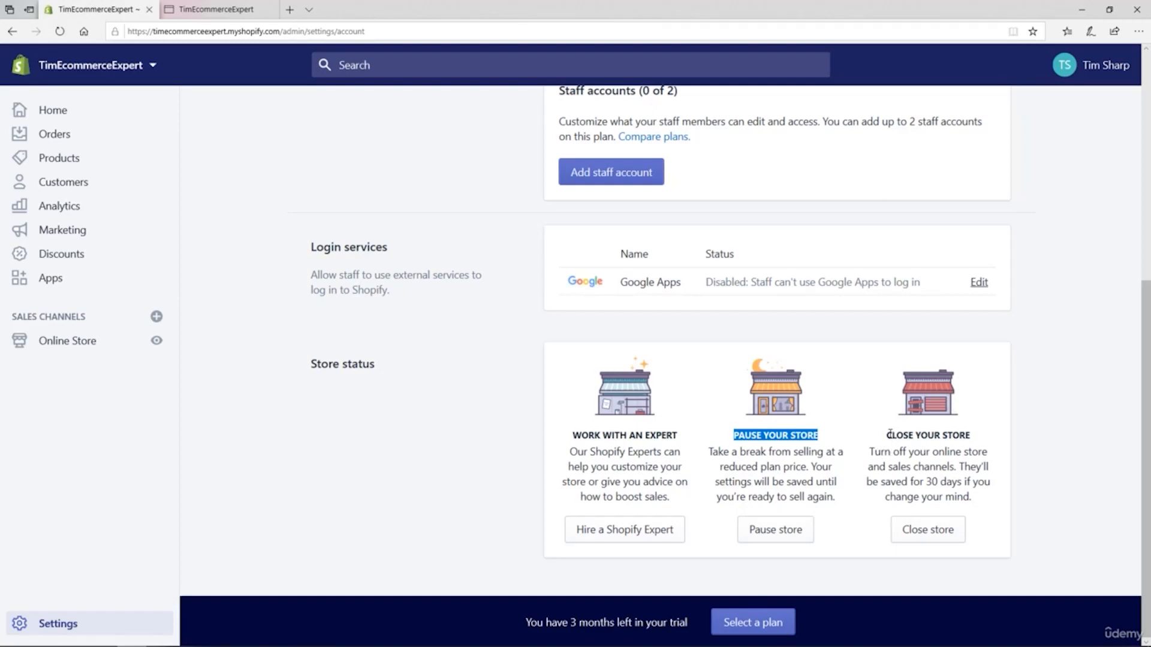
{"action": "left_click", "coordinate": [921, 435]}
{"action": "left_click_drag", "start_coordinate": [920, 436], "coordinate": [970, 436]}
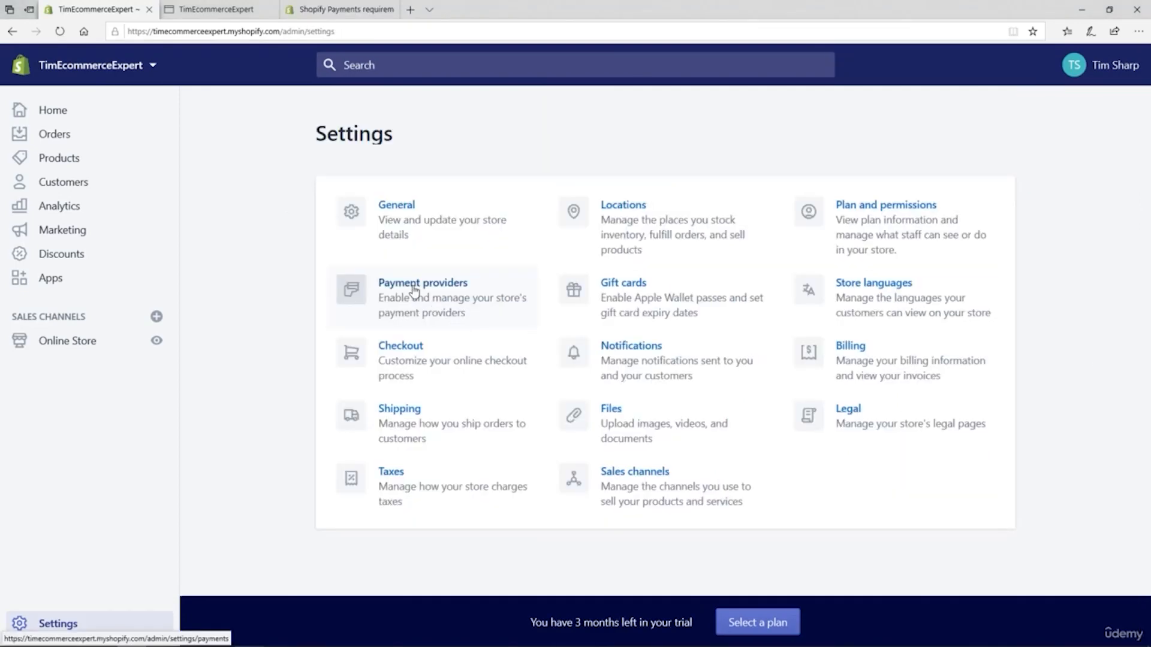
Open the Payment providers settings and consult the supported countries list on the Shopify Payments requirements help page.
{"action": "left_click", "coordinate": [414, 290]}
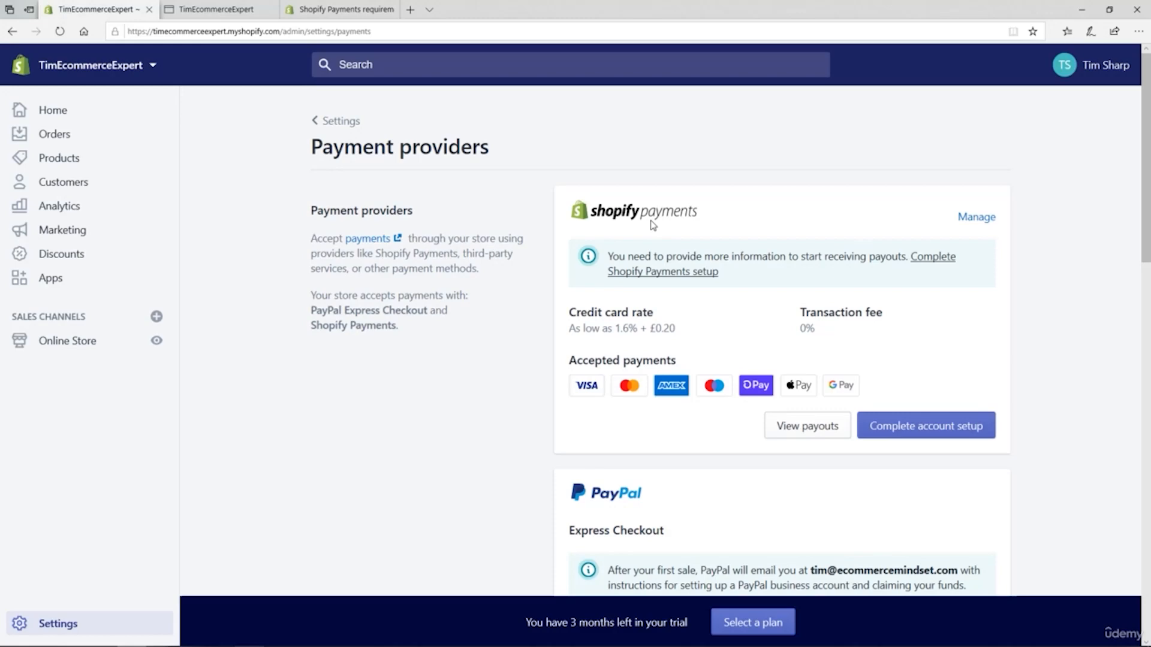
{"action": "left_click", "coordinate": [332, 11]}
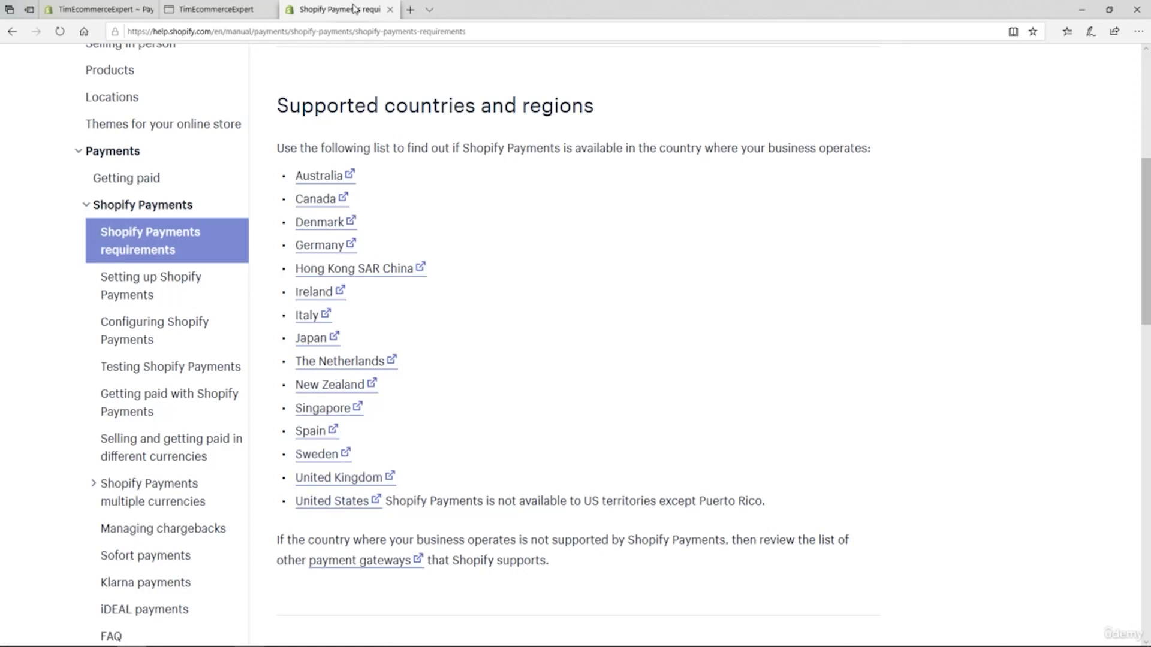
Return to the Payment providers settings to review PayPal Express Checkout, and switch to the PayPal Business Account page.
{"action": "left_click", "coordinate": [117, 12]}
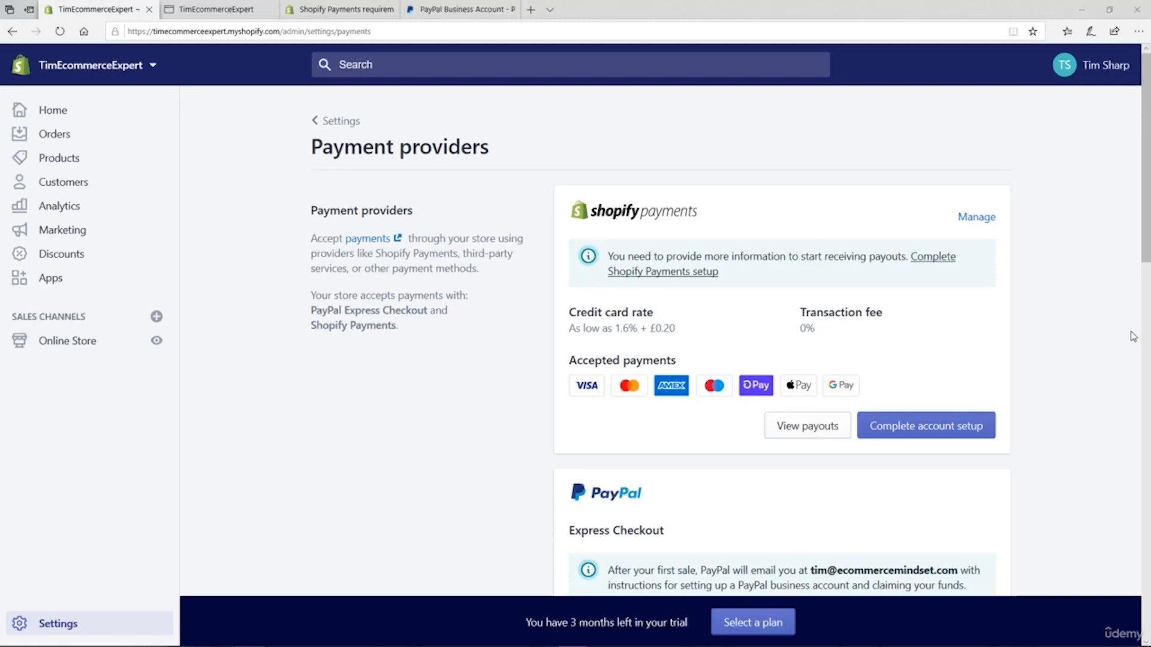
{"action": "left_click_drag", "start_coordinate": [1148, 232], "coordinate": [1143, 333]}
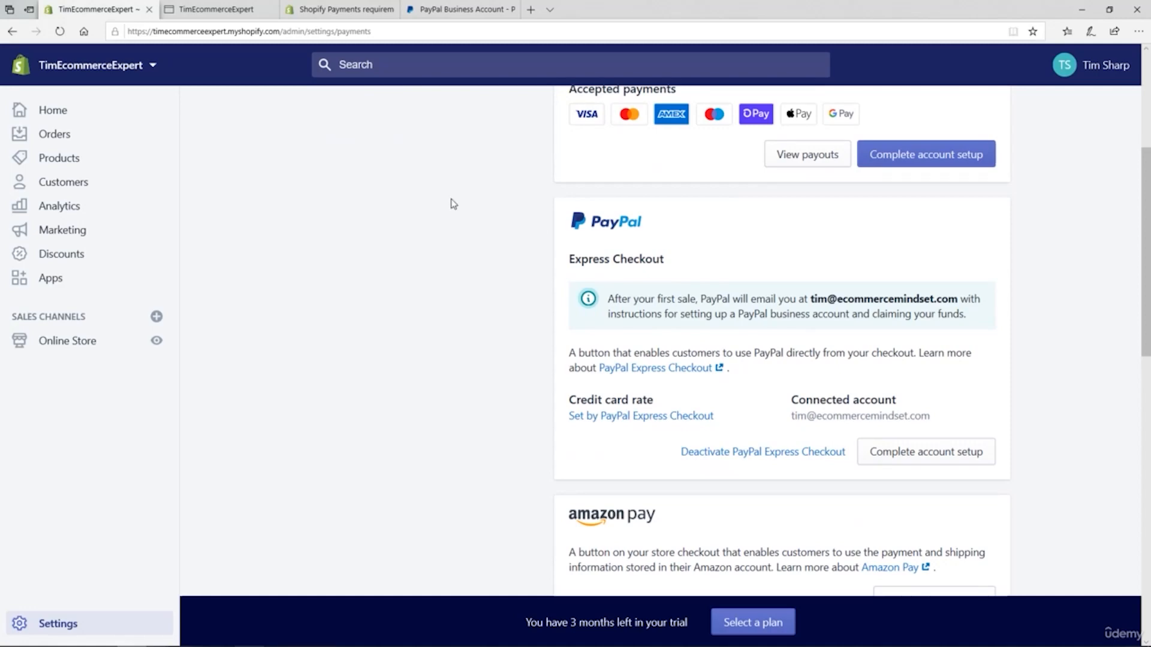
{"action": "left_click", "coordinate": [436, 10]}
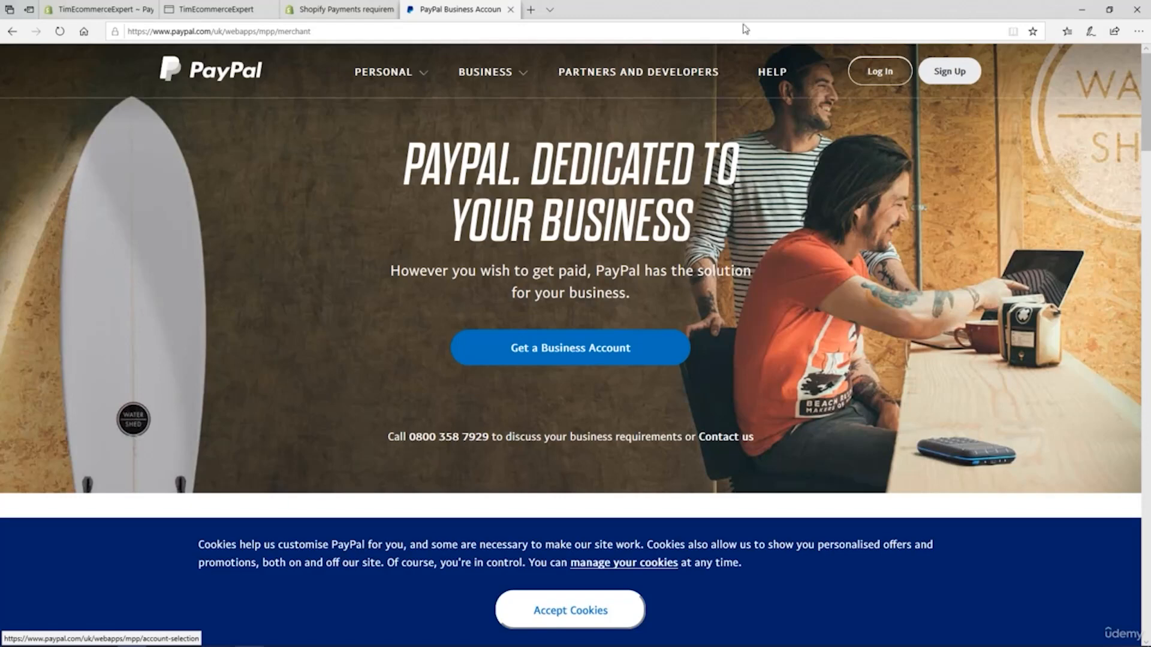
Switch from the PayPal page to the Payment providers settings, view the Stripe homepage, and return to the Payment providers settings.
{"action": "left_click", "coordinate": [111, 10]}
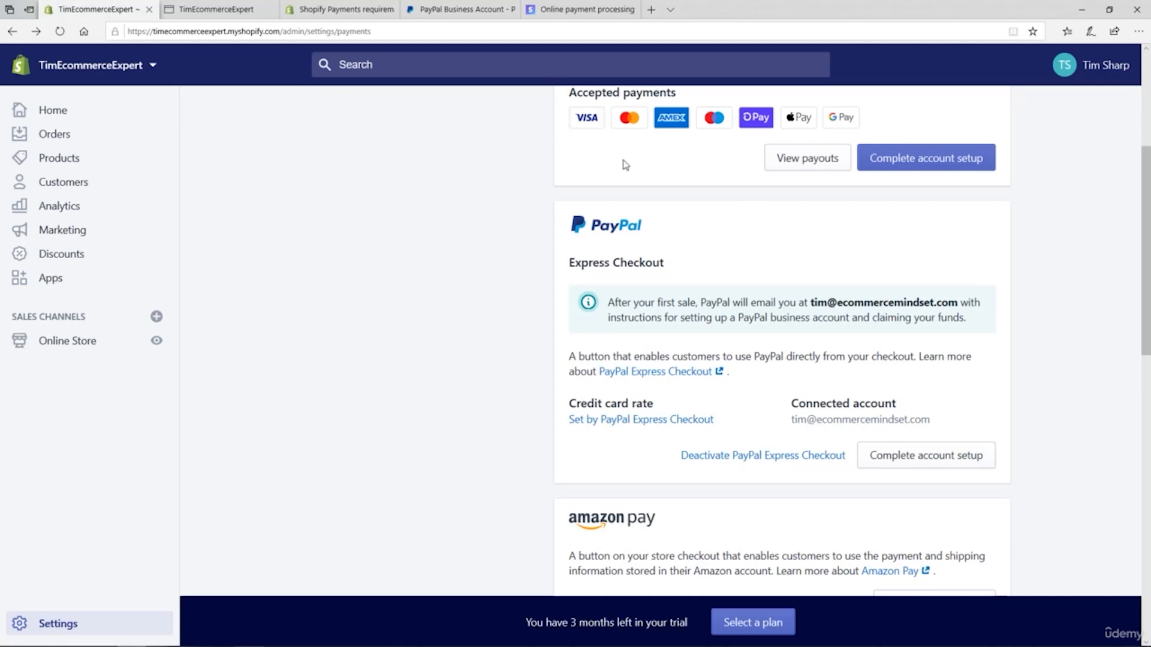
{"action": "left_click", "coordinate": [560, 17]}
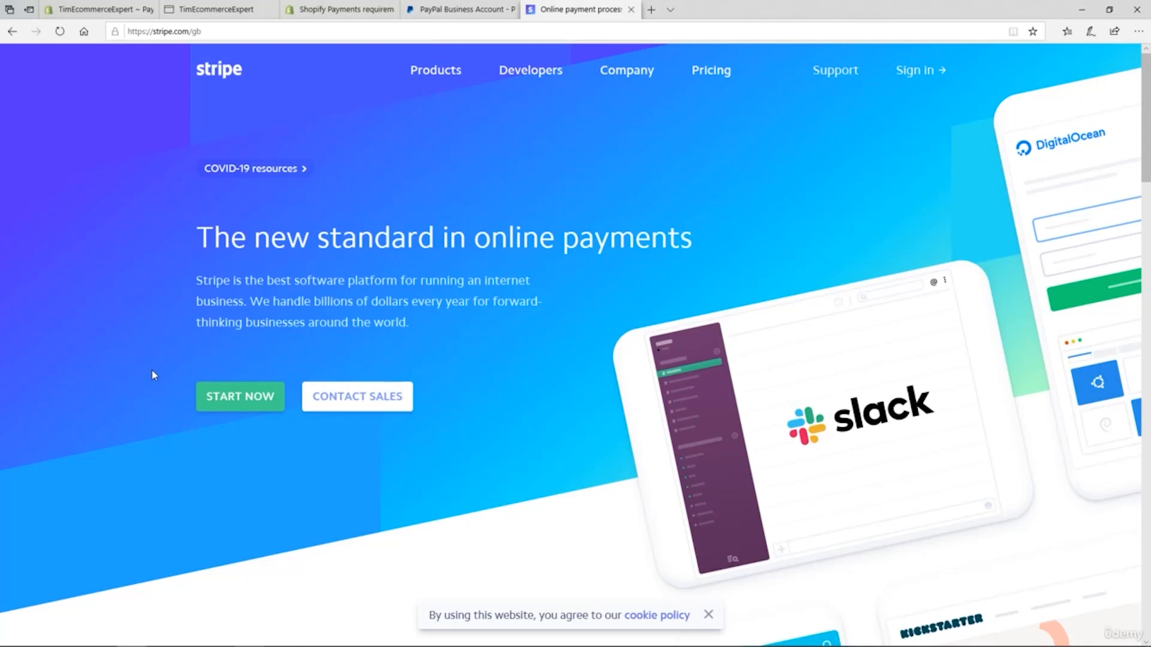
{"action": "left_click", "coordinate": [90, 9]}
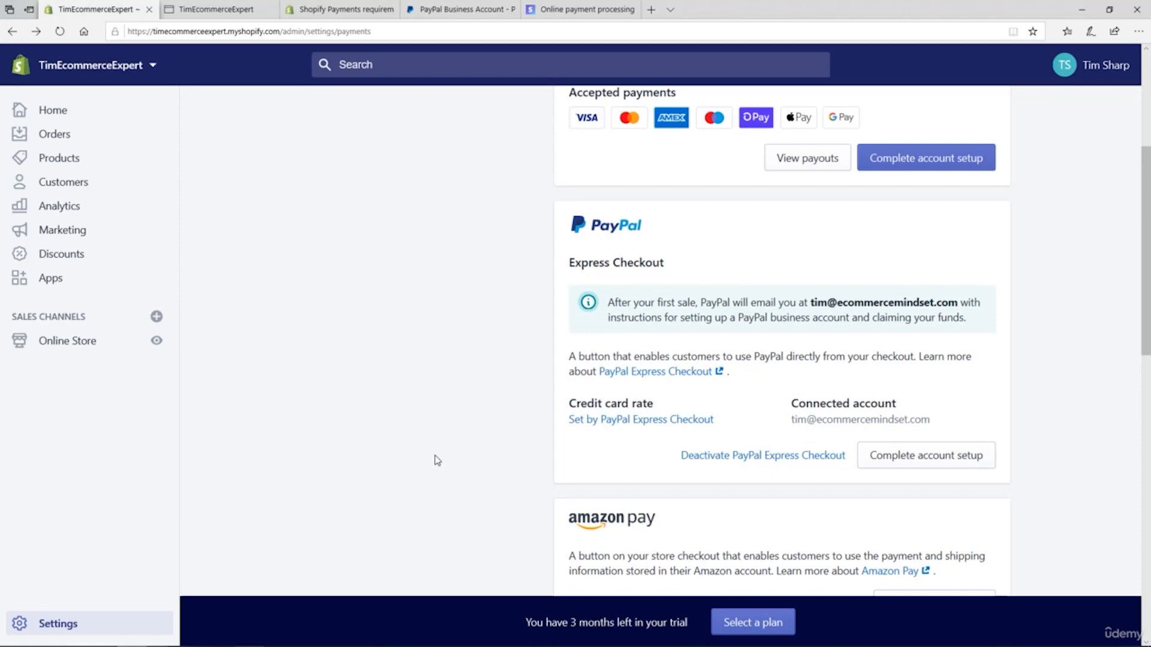
Browse the third-party payment providers, read the 2Checkout setup page, and return to the Payment providers settings.
{"action": "left_click_drag", "start_coordinate": [1144, 313], "coordinate": [1139, 437]}
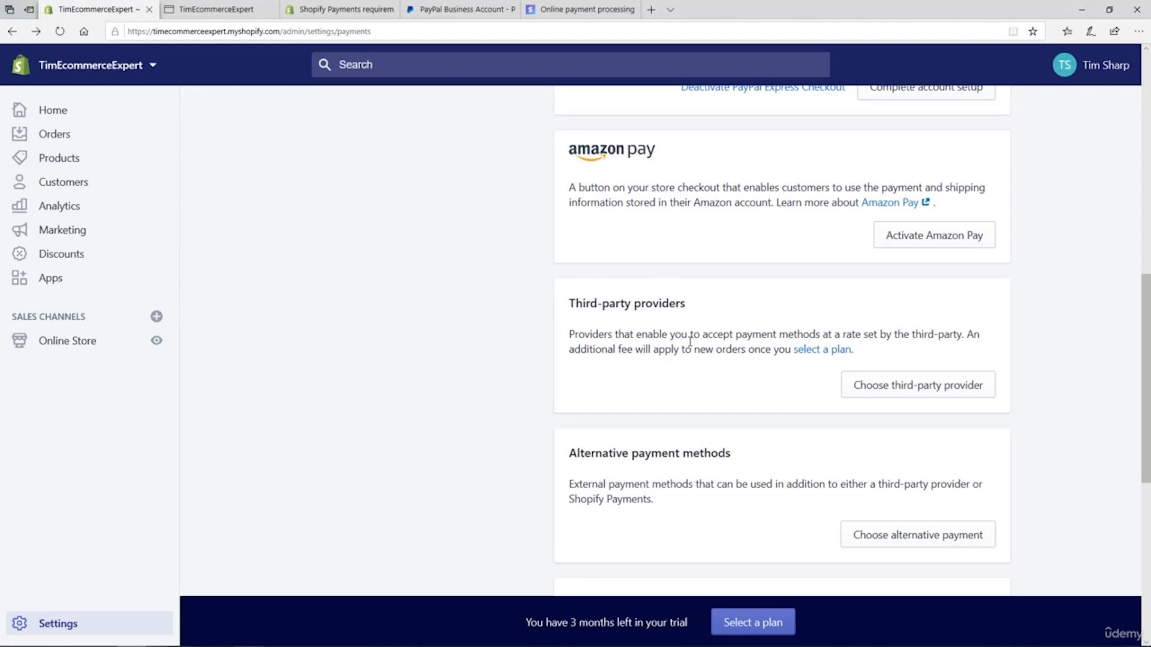
{"action": "left_click", "coordinate": [871, 395]}
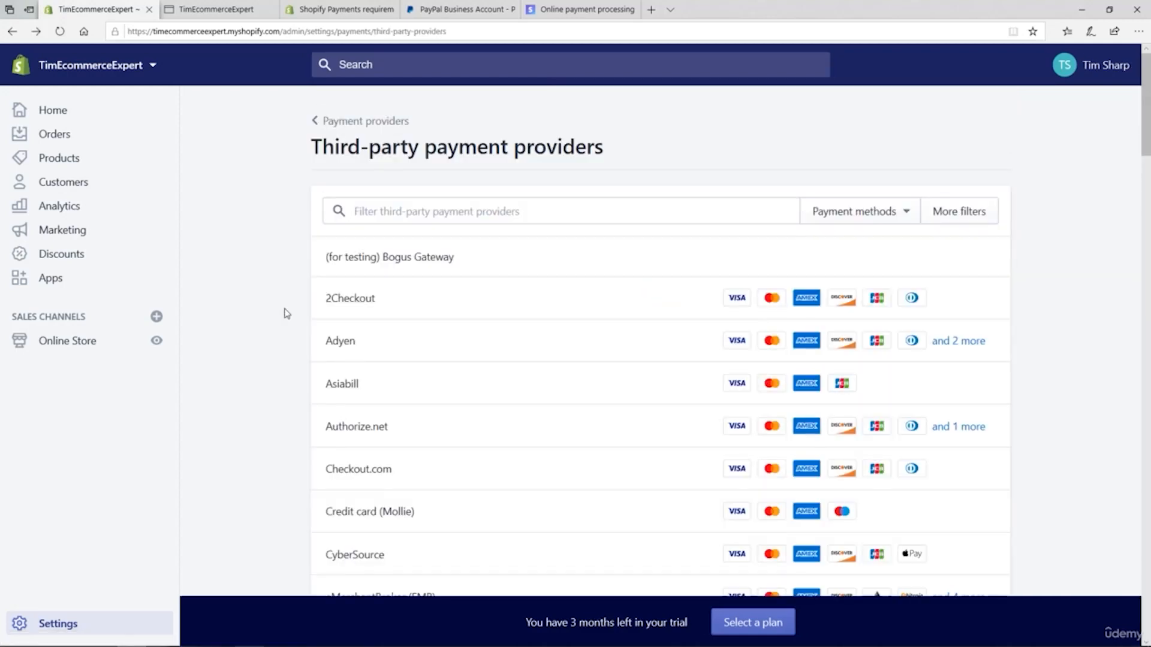
{"action": "mouse_move", "coordinate": [1134, 124]}
{"action": "left_mouse_down"}
{"action": "mouse_move", "coordinate": [1141, 275]}
{"action": "mouse_move", "coordinate": [1147, 120]}
{"action": "left_mouse_up"}
{"action": "left_click", "coordinate": [347, 302]}
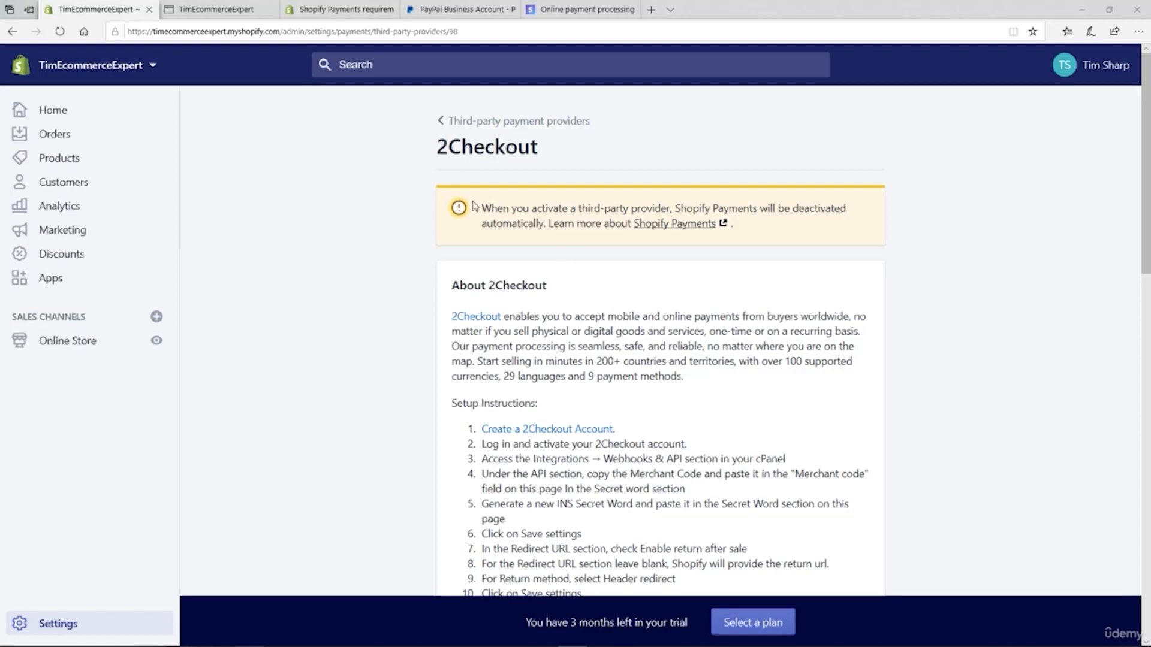
{"action": "left_click", "coordinate": [483, 125]}
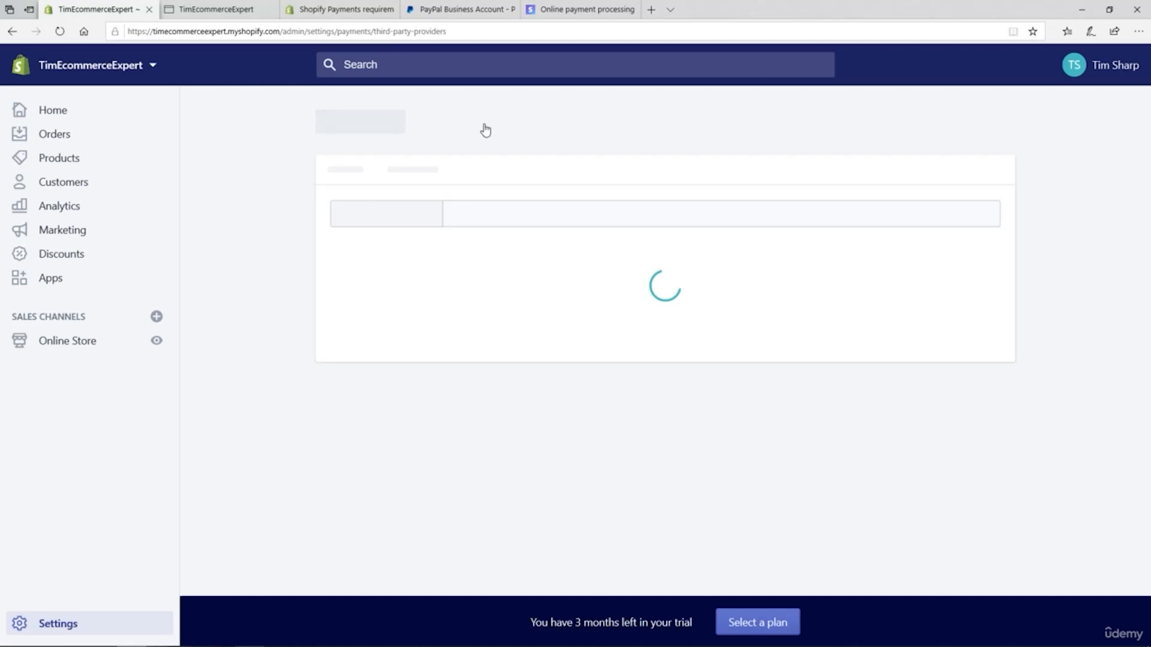
{"action": "left_click", "coordinate": [373, 121]}
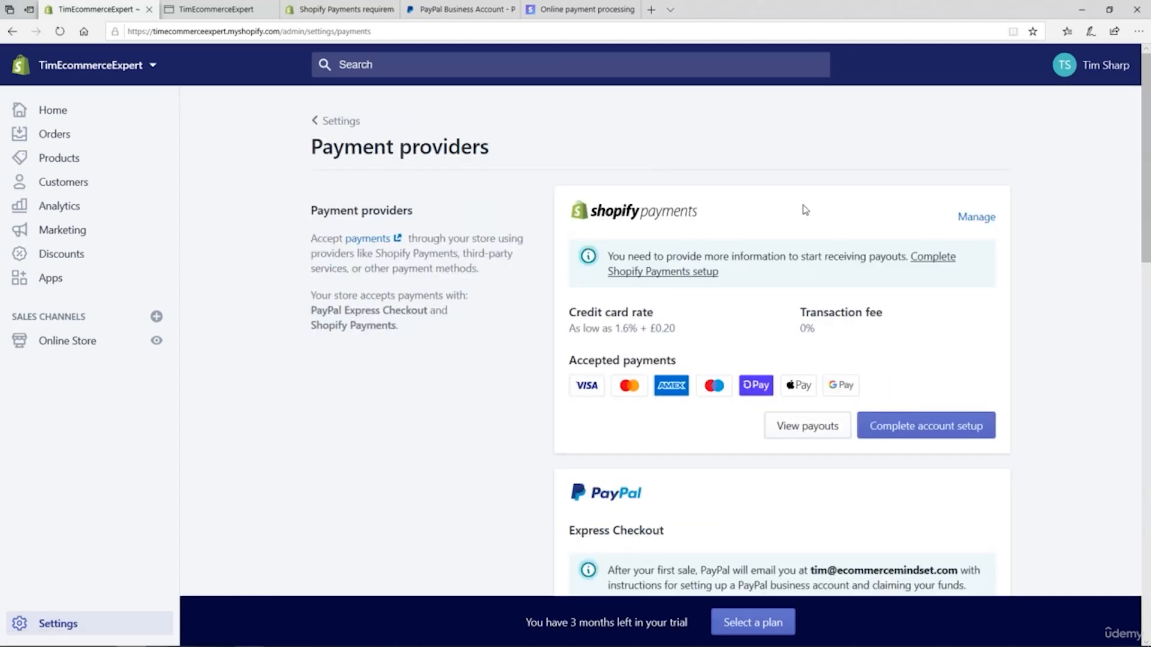
Review the alternative payment methods, view the Belfius Direct Net (Mollie) provider page, and return to the Payment providers settings.
{"action": "left_click_drag", "start_coordinate": [1147, 143], "coordinate": [1127, 421]}
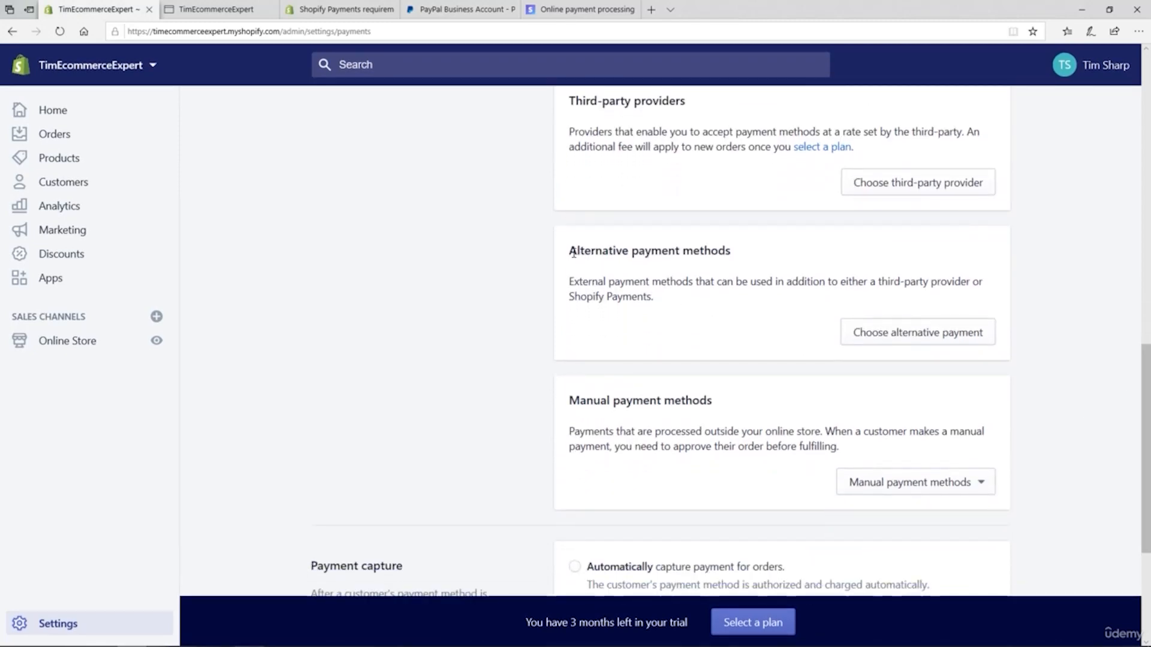
{"action": "left_click_drag", "start_coordinate": [570, 251], "coordinate": [738, 264]}
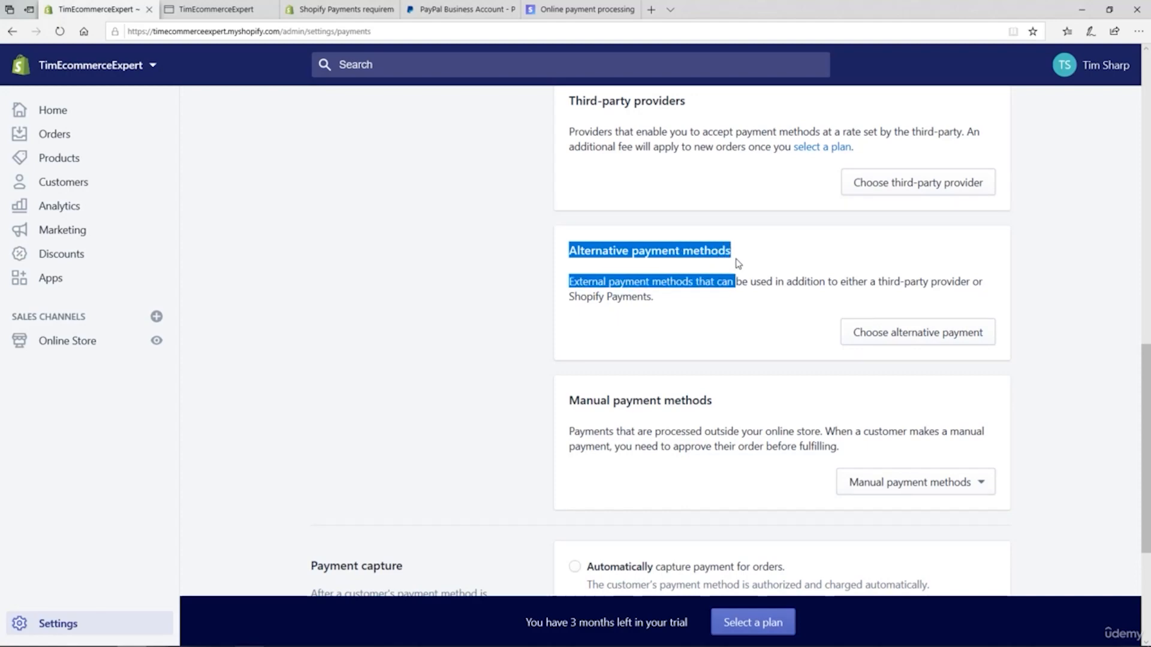
{"action": "left_click", "coordinate": [901, 339]}
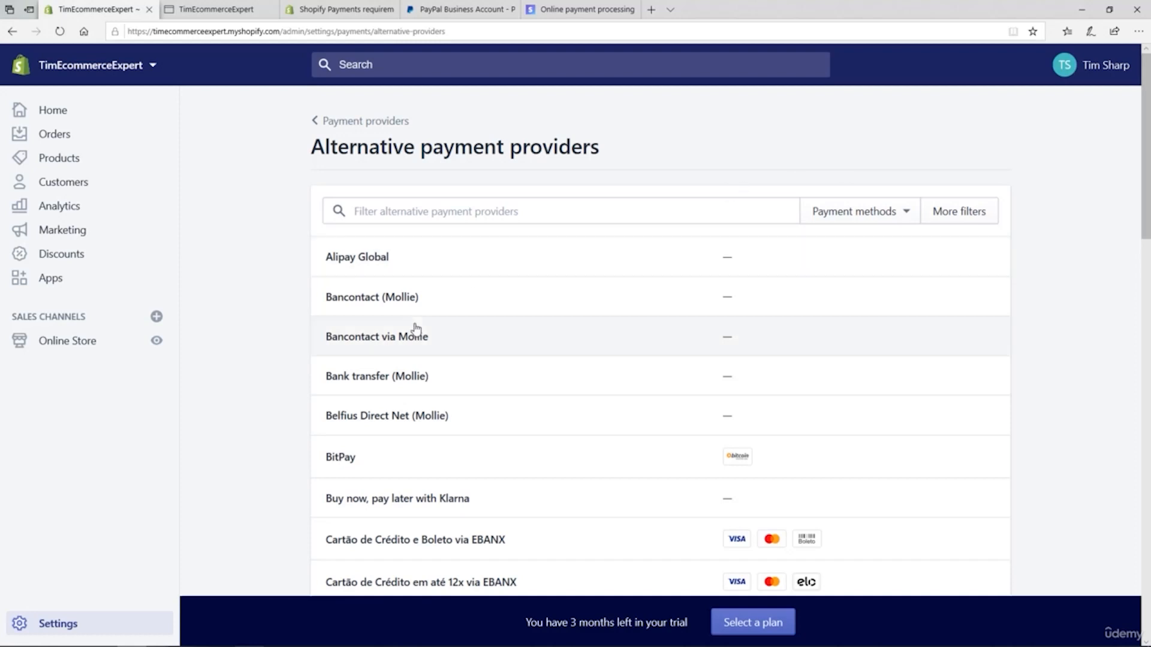
{"action": "left_click", "coordinate": [333, 421]}
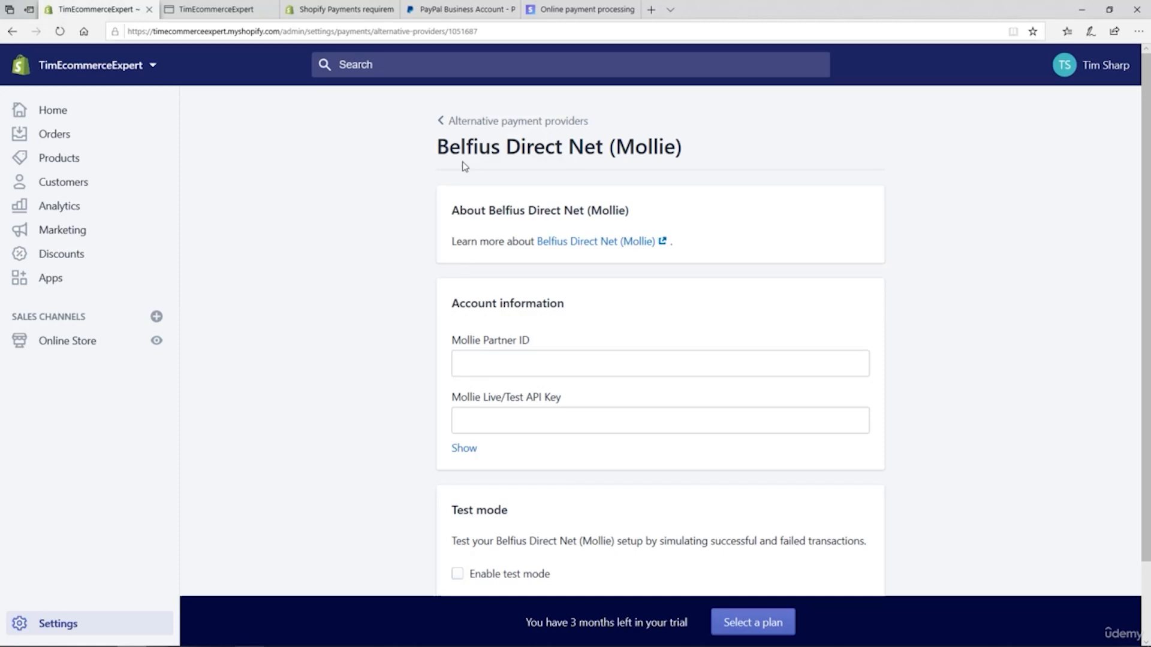
{"action": "left_click", "coordinate": [470, 122]}
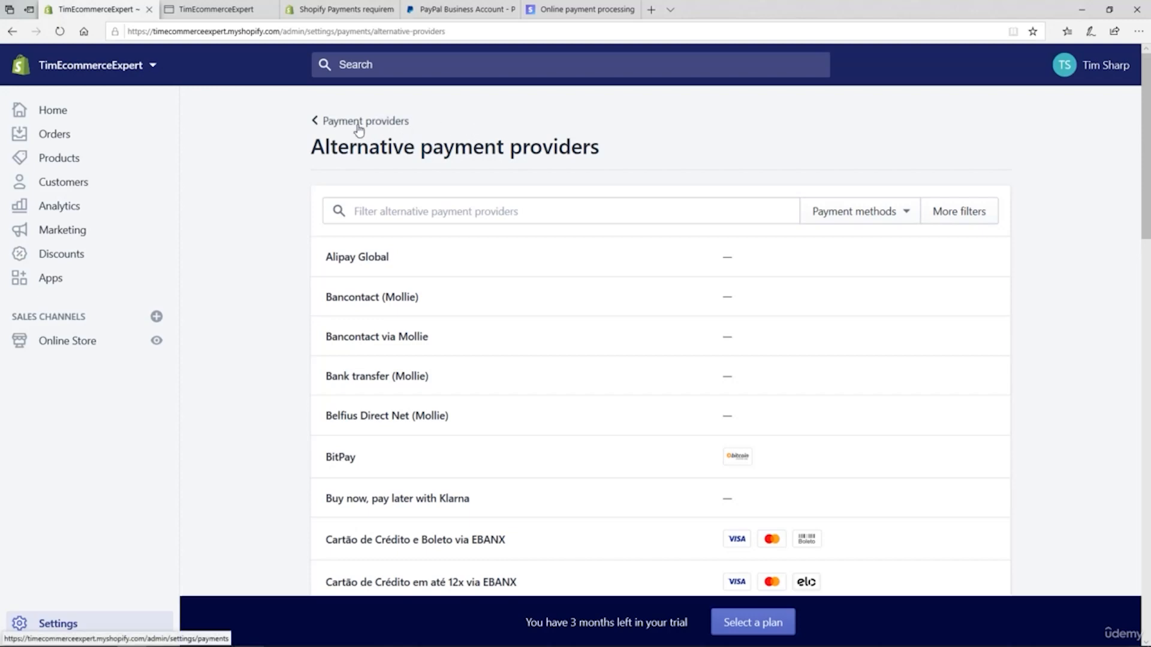
{"action": "left_click", "coordinate": [358, 125]}
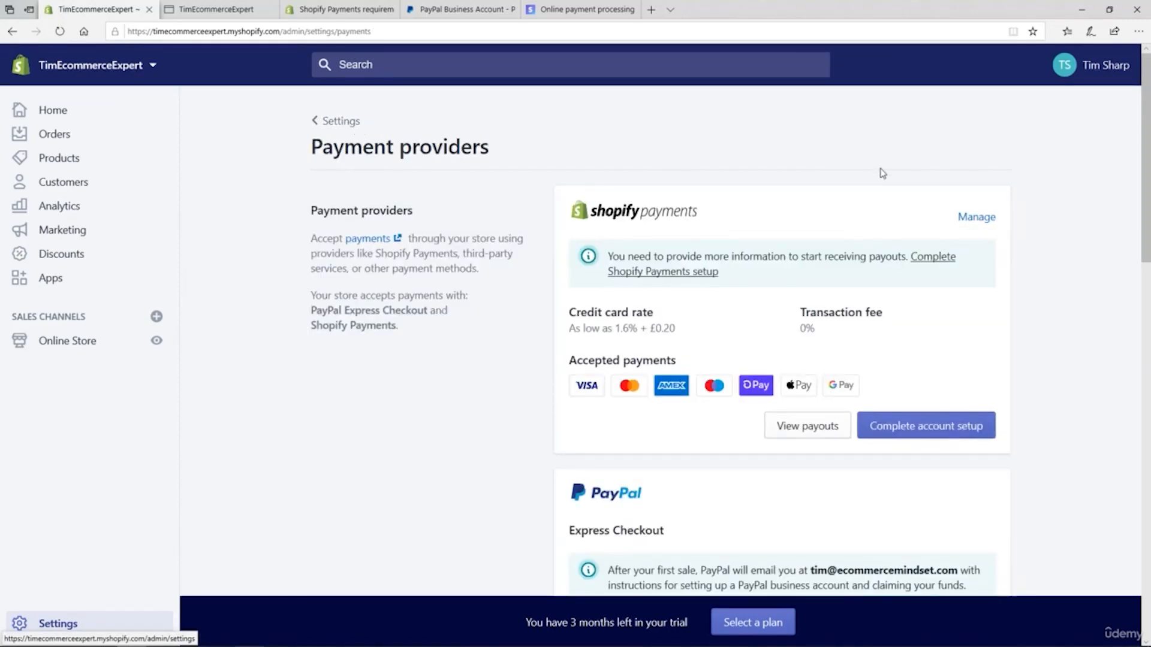
Review the available manual payment methods without selecting one, and look over the Payment capture options.
{"action": "scroll", "coordinate": [1140, 219], "scroll_direction": "down", "scroll_amount": 3}
{"action": "left_click_drag", "start_coordinate": [1140, 219], "coordinate": [1131, 465]}
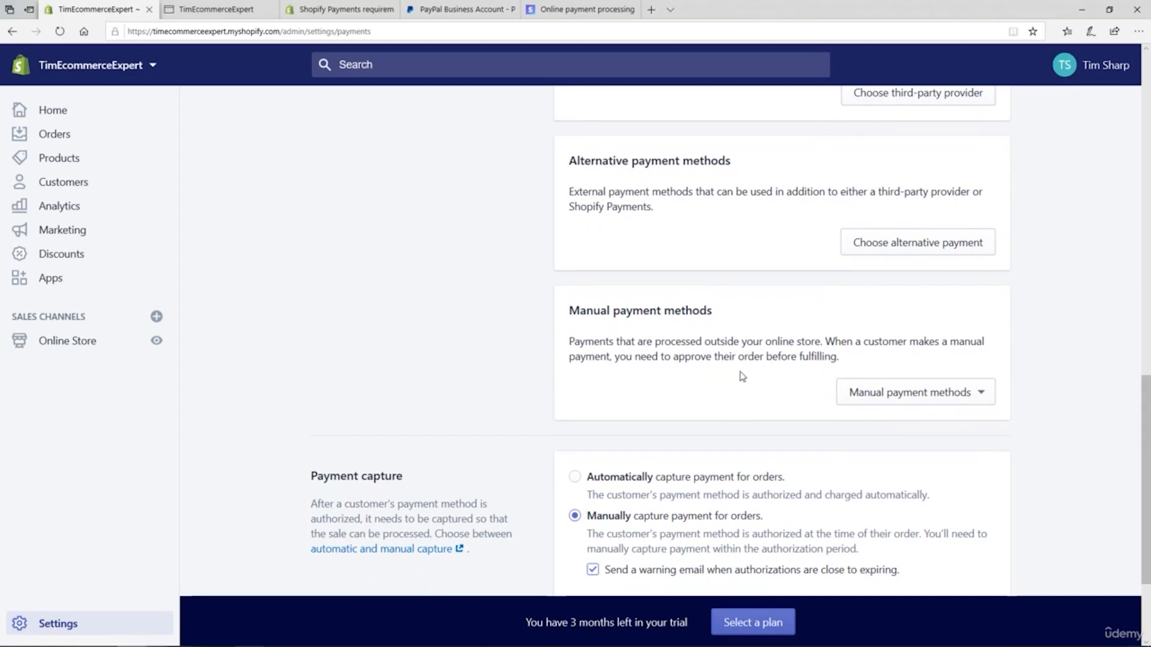
{"action": "left_click_drag", "start_coordinate": [569, 308], "coordinate": [716, 308]}
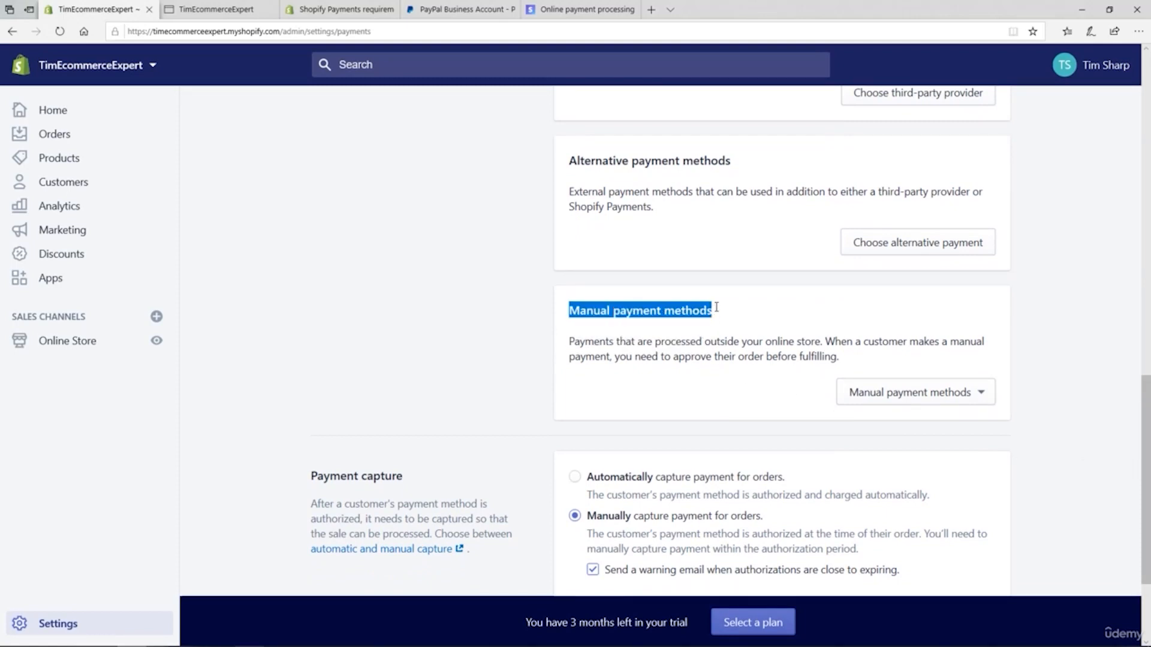
{"action": "left_click", "coordinate": [976, 405]}
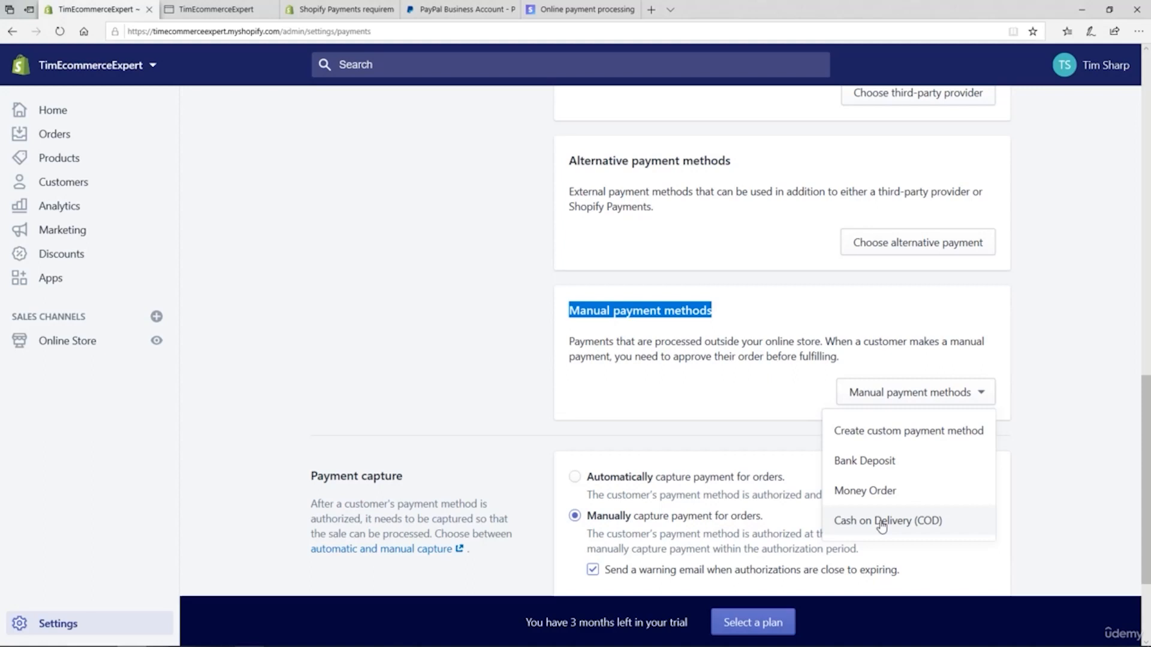
{"action": "left_click", "coordinate": [1130, 462]}
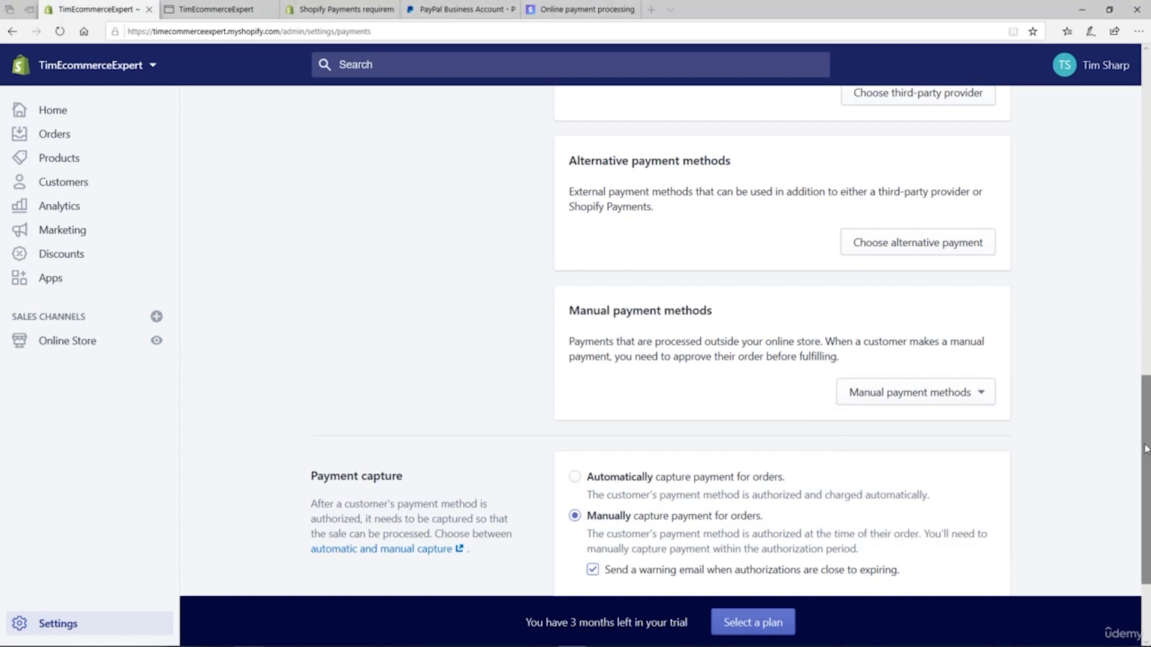
{"action": "left_click_drag", "start_coordinate": [1142, 456], "coordinate": [1142, 487]}
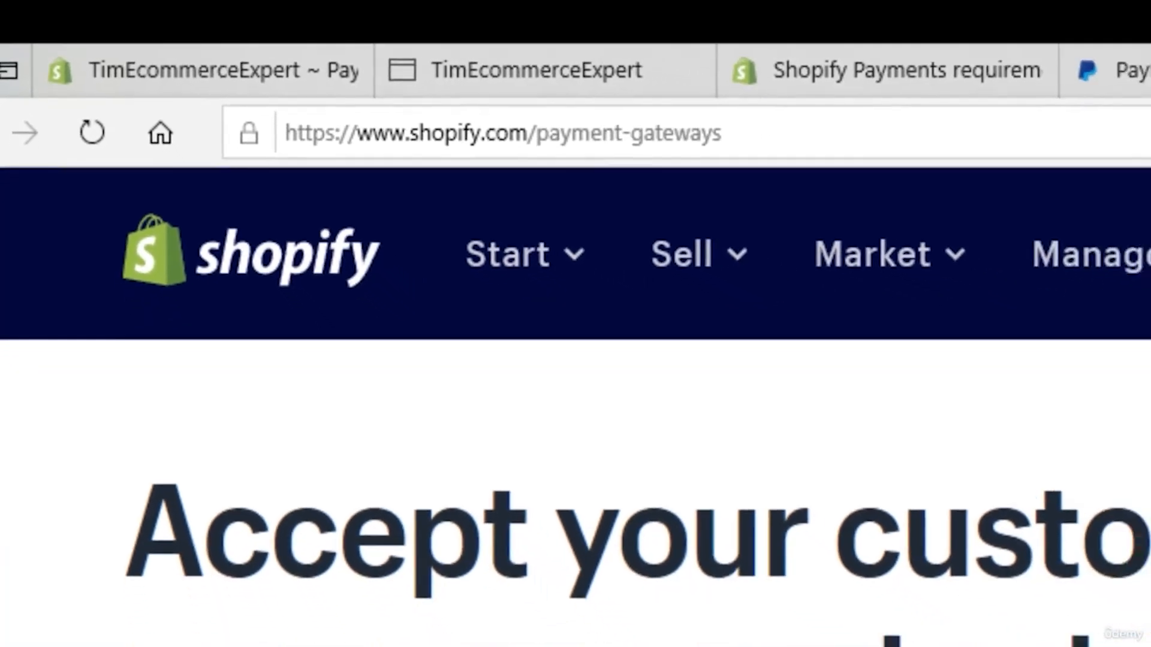
Look through Shopify's payment gateways page for the payment information by country or region.
{"action": "scroll", "coordinate": [576, 360], "scroll_direction": "down", "scroll_amount": 5}
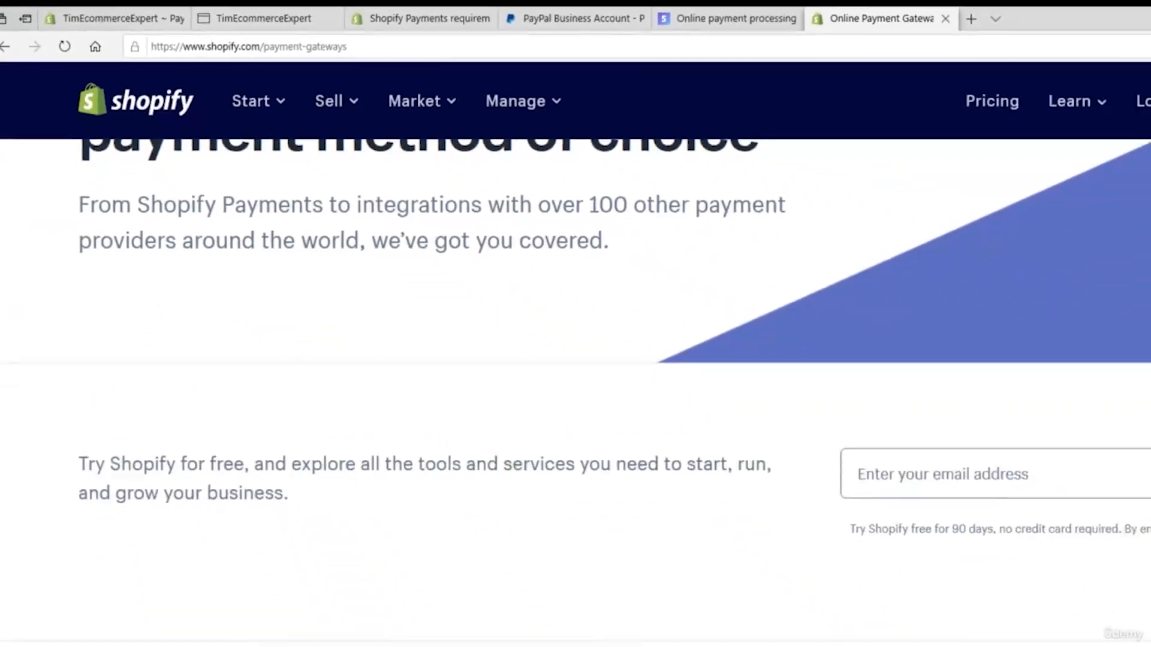
{"action": "scroll", "coordinate": [1137, 315], "scroll_direction": "down", "scroll_amount": 5}
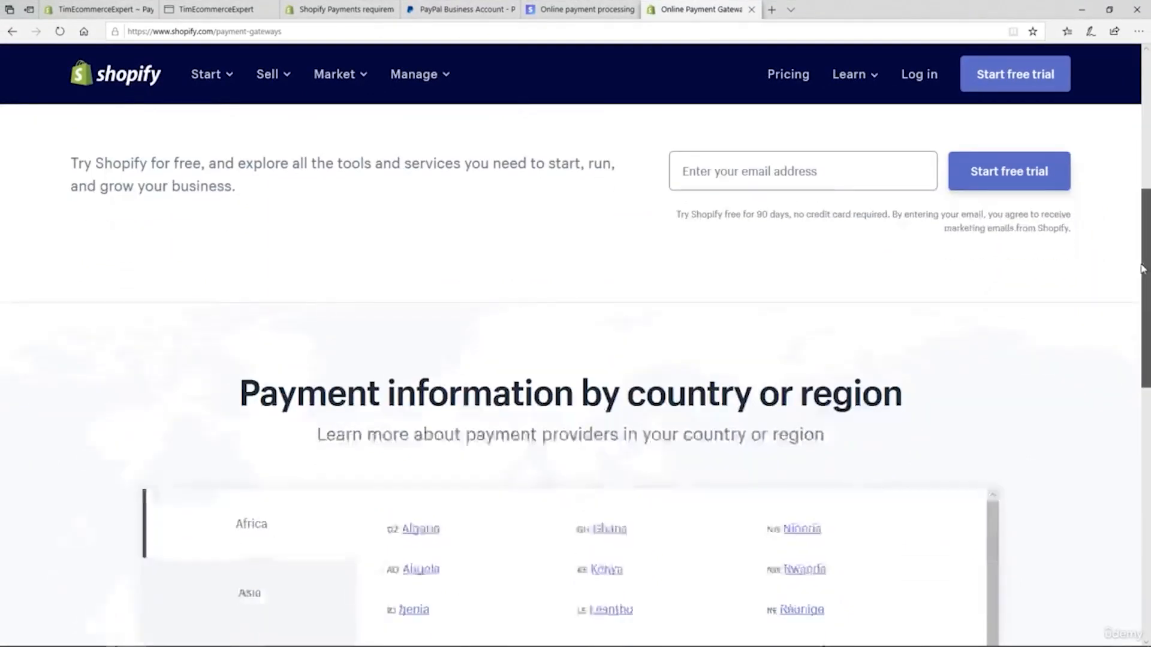
{"action": "scroll", "coordinate": [1138, 317], "scroll_direction": "down", "scroll_amount": 2}
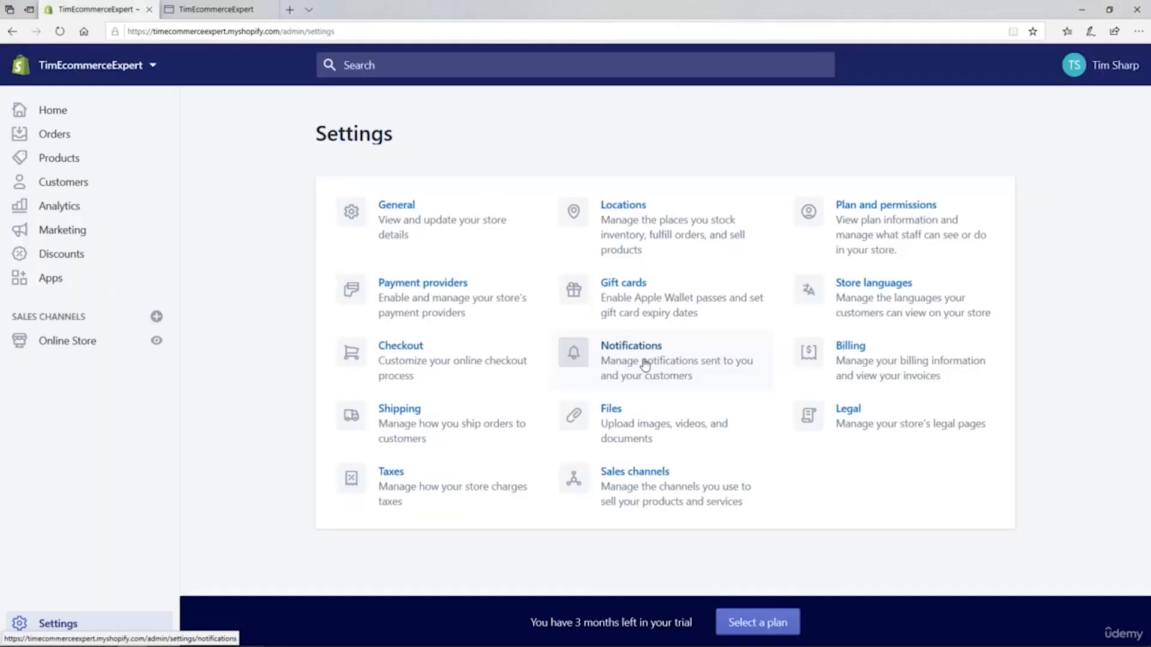
Open the Notifications settings, preview the Order confirmation email template, and return to the notifications list.
{"action": "left_click", "coordinate": [644, 364]}
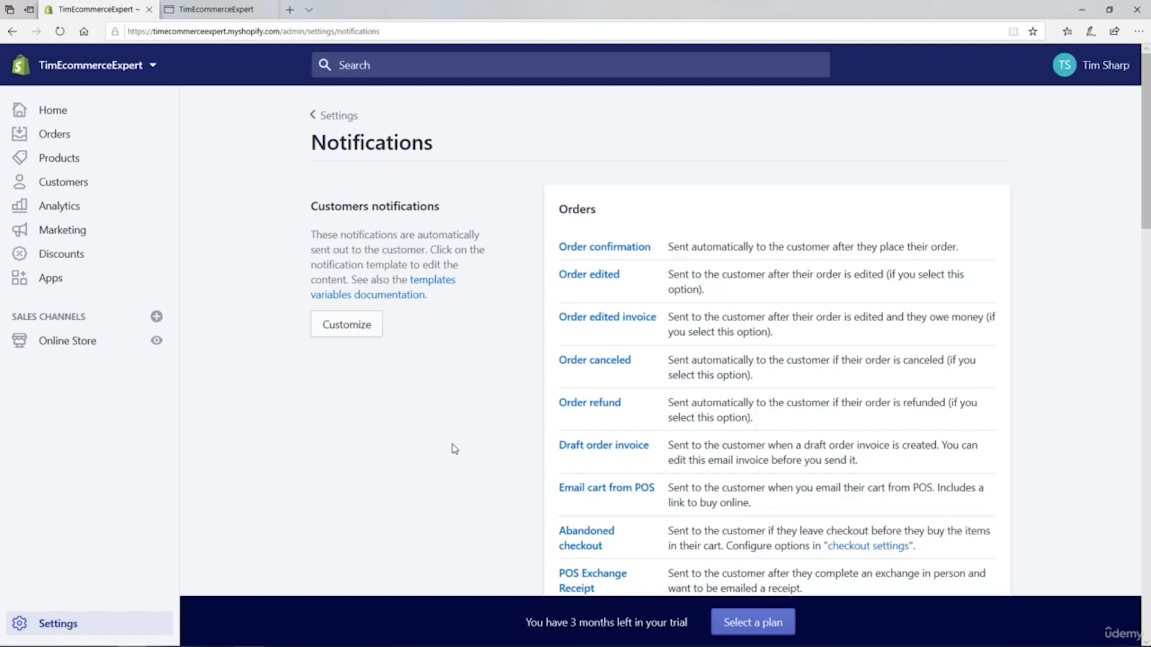
{"action": "left_click", "coordinate": [565, 248]}
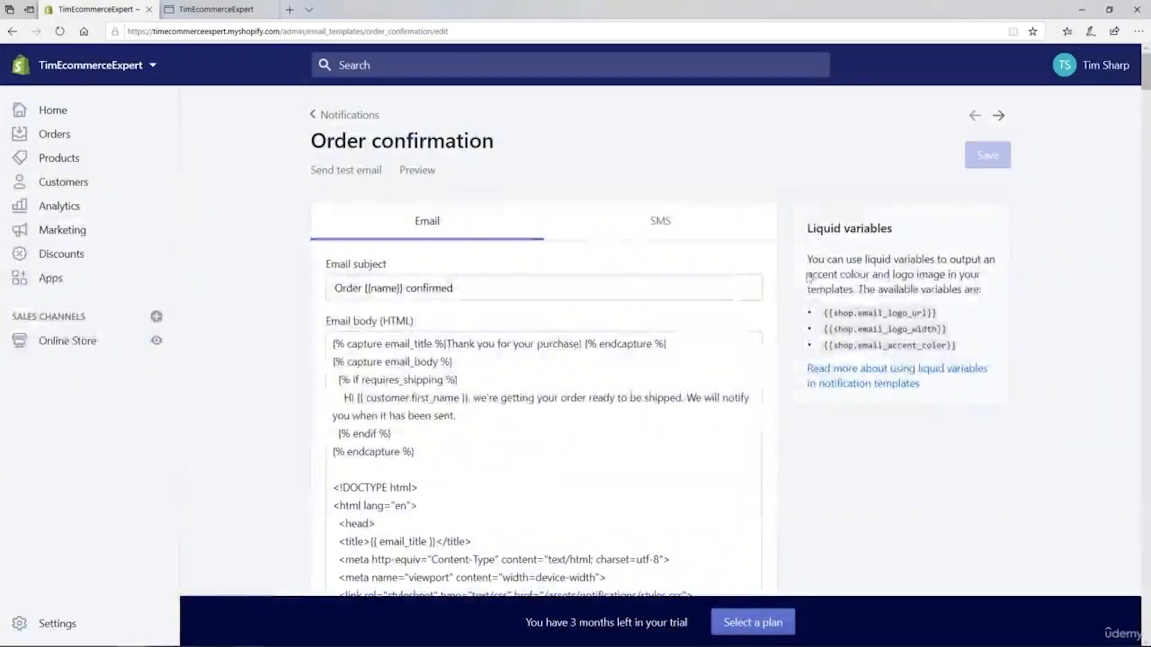
{"action": "mouse_move", "coordinate": [1146, 70]}
{"action": "left_mouse_down"}
{"action": "mouse_move", "coordinate": [1146, 95]}
{"action": "mouse_move", "coordinate": [1146, 71]}
{"action": "left_mouse_up"}
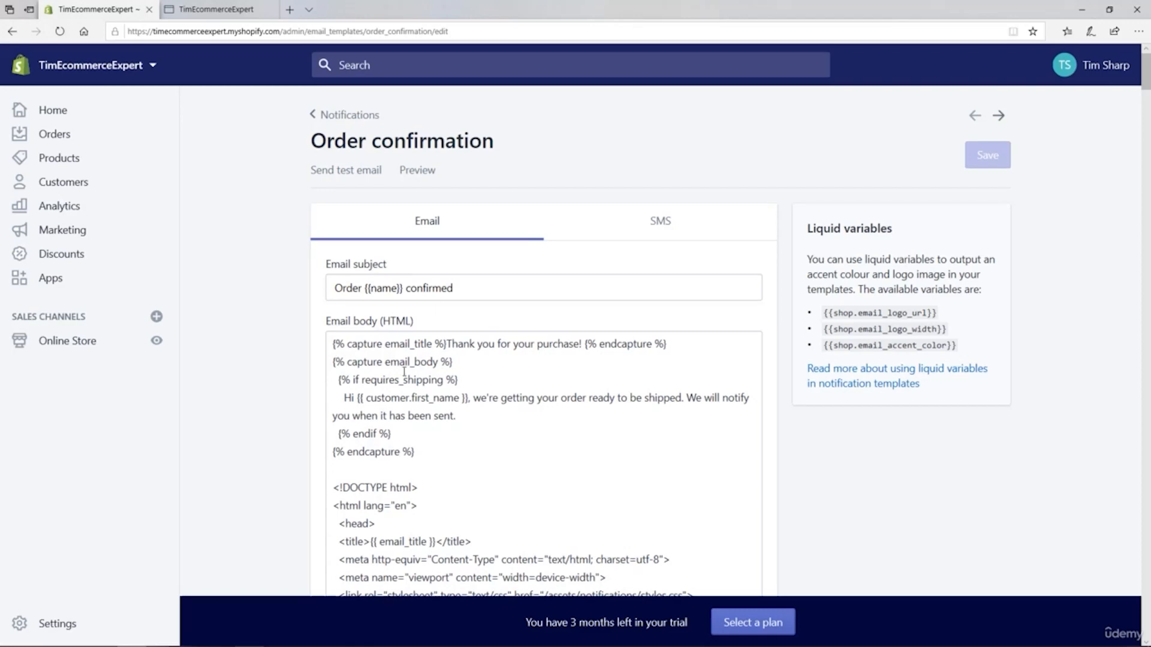
{"action": "left_click", "coordinate": [407, 173]}
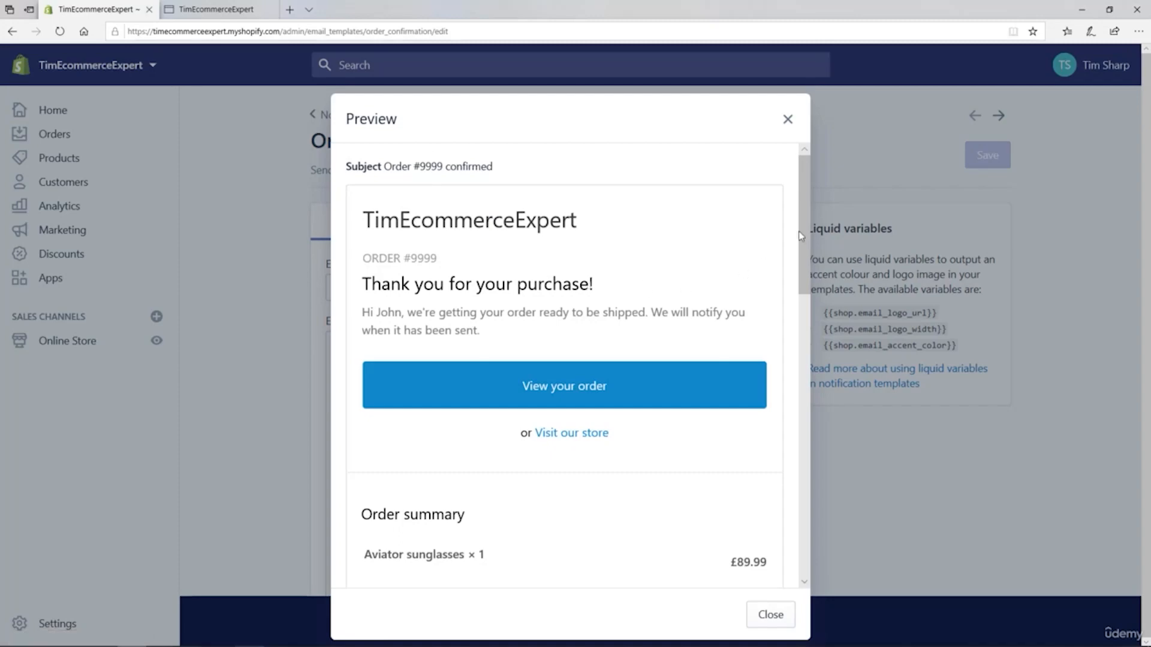
{"action": "left_click_drag", "start_coordinate": [806, 232], "coordinate": [812, 186]}
{"action": "left_click", "coordinate": [788, 119]}
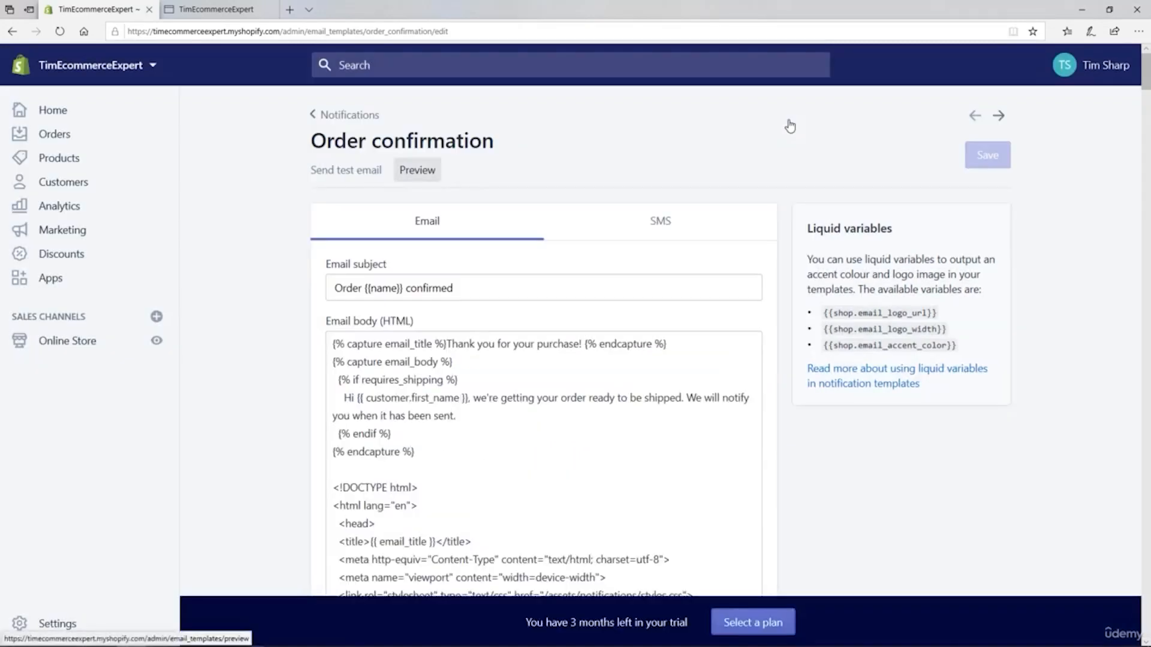
{"action": "left_click", "coordinate": [350, 115]}
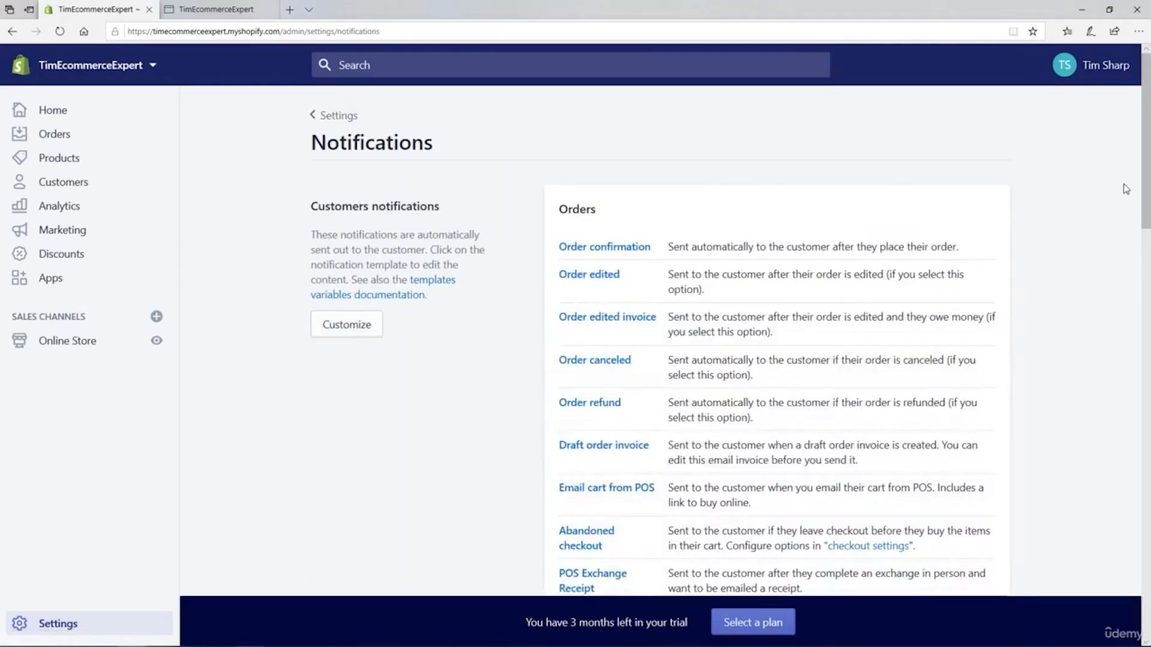
Review the staff order notifications, including the desktop notifications option and the recipient's name and email address.
{"action": "left_click_drag", "start_coordinate": [1148, 145], "coordinate": [1134, 495]}
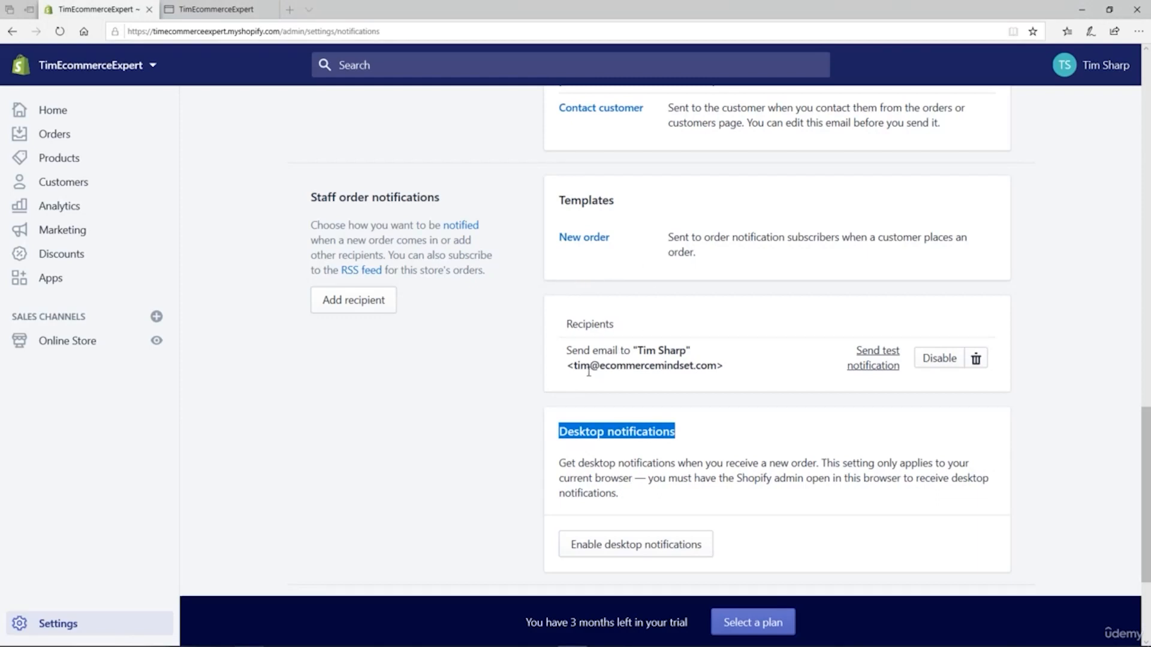
{"action": "left_click_drag", "start_coordinate": [636, 349], "coordinate": [686, 354]}
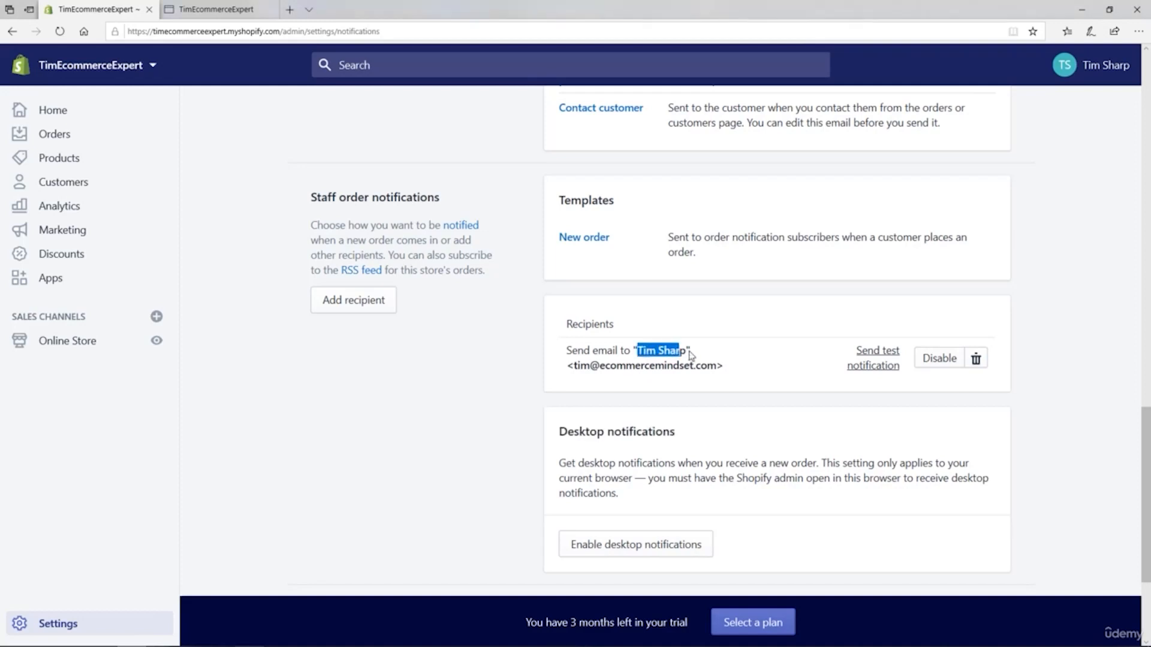
{"action": "left_click_drag", "start_coordinate": [574, 365], "coordinate": [717, 368]}
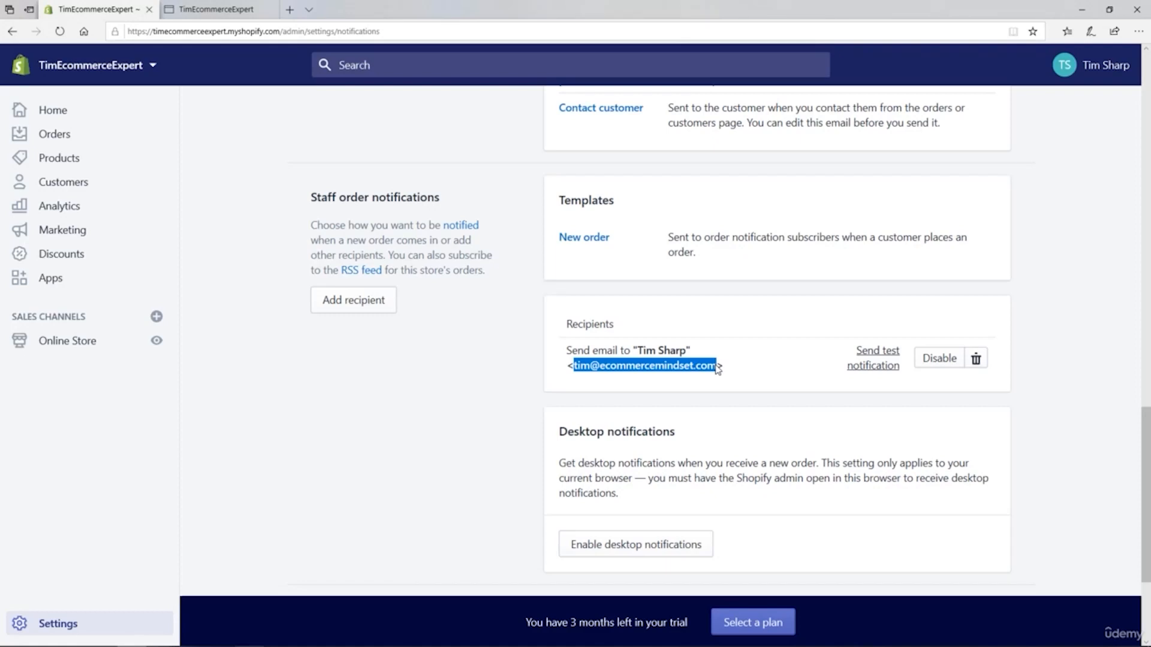
{"action": "left_click", "coordinate": [450, 466]}
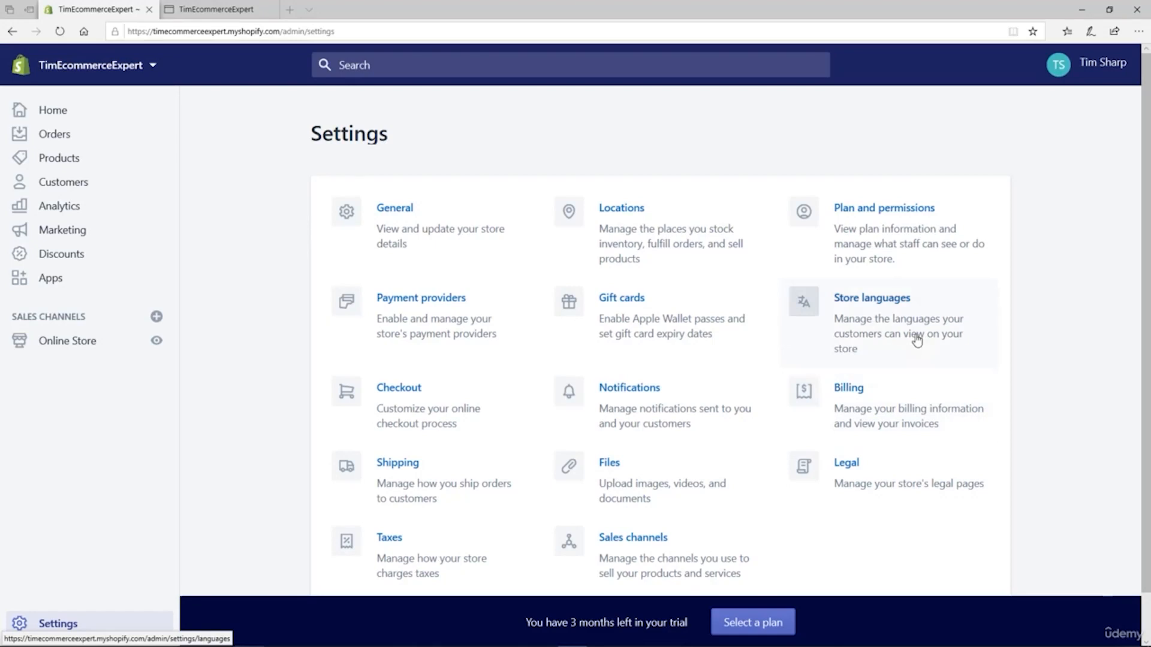
Open the Store languages settings and review the default, translated and account language sections.
{"action": "left_click", "coordinate": [861, 310]}
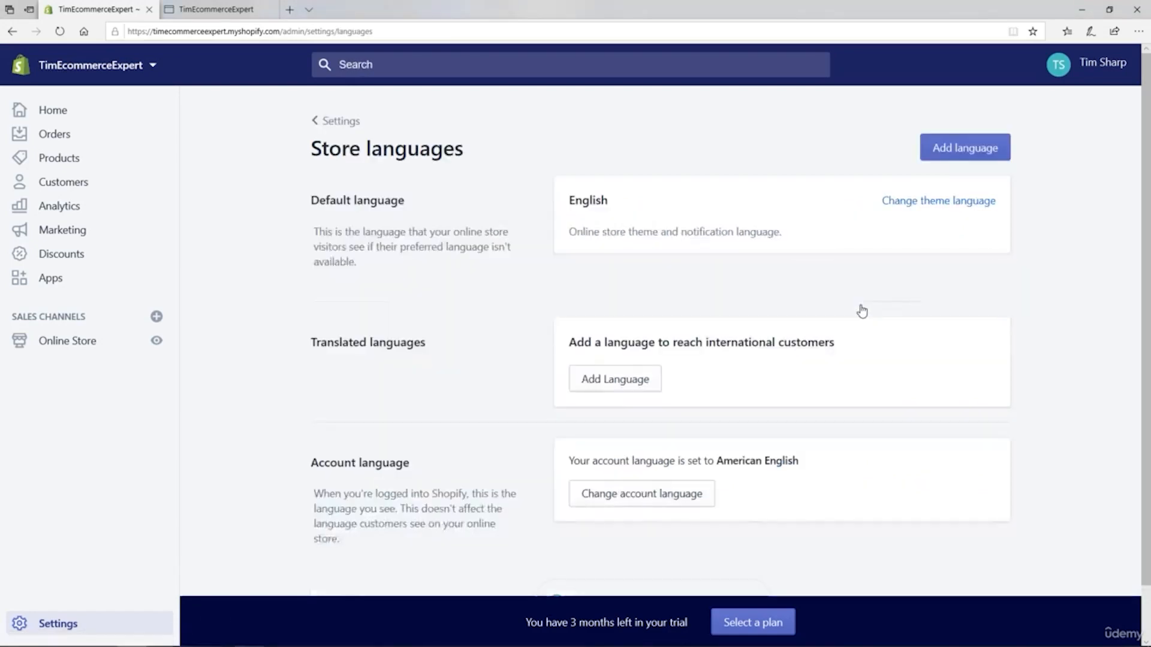
{"action": "double_click", "coordinate": [331, 199]}
{"action": "double_click", "coordinate": [327, 335]}
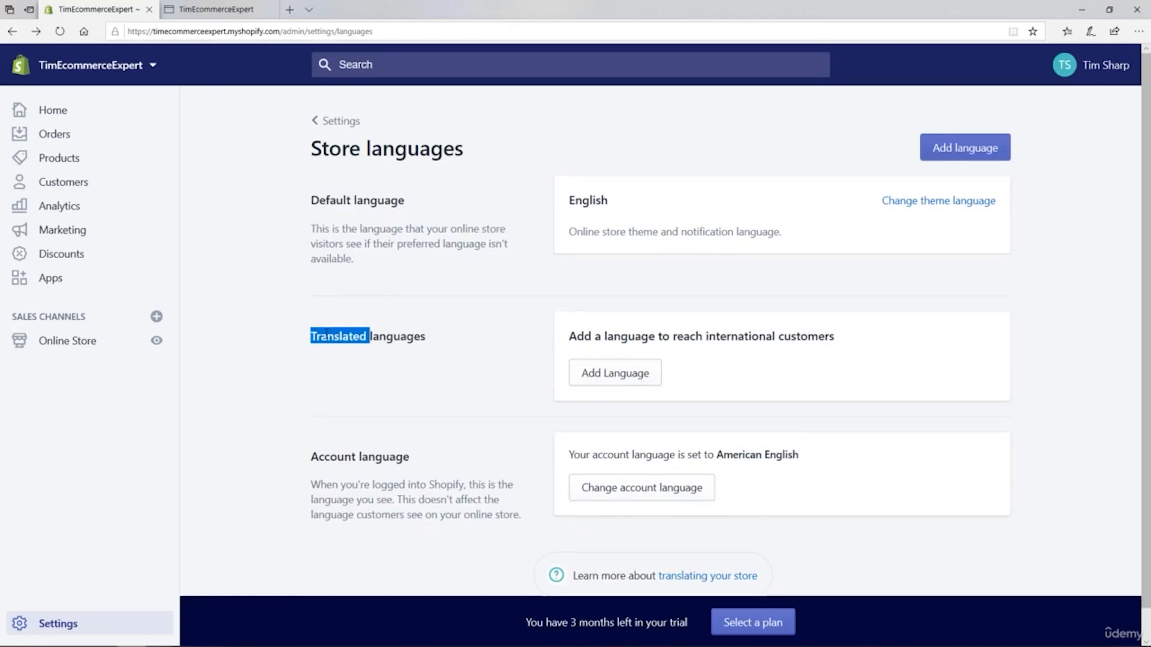
{"action": "double_click", "coordinate": [328, 457]}
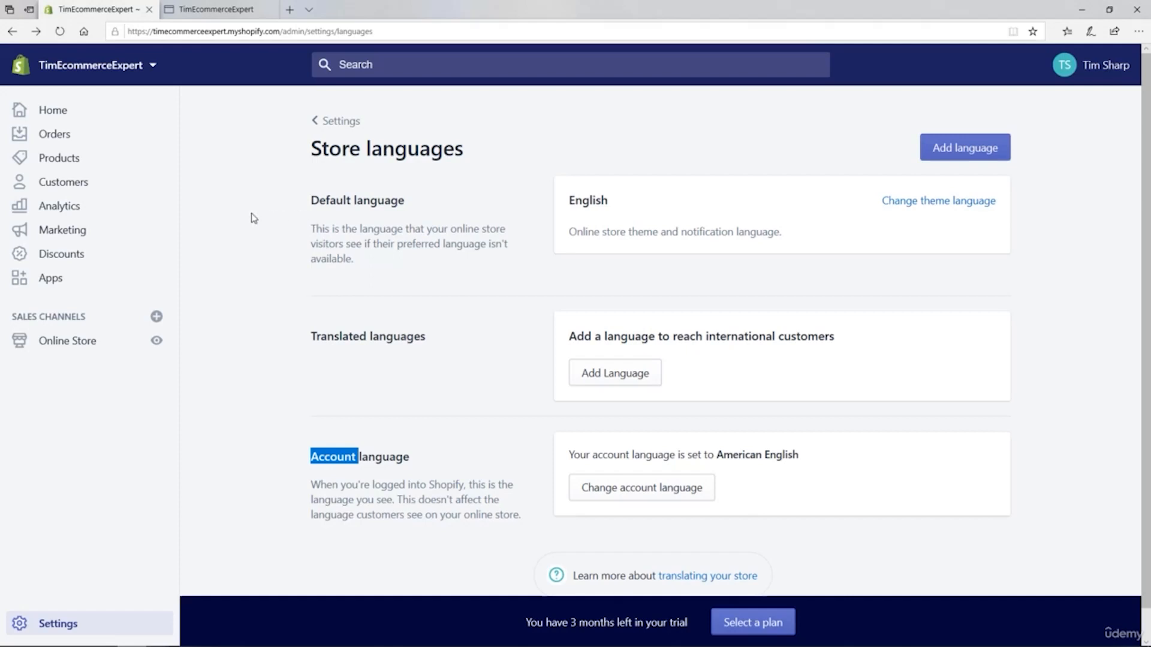
Add French as a translated store language and review its entry and the translations app notice under the unpublished languages.
{"action": "double_click", "coordinate": [346, 204]}
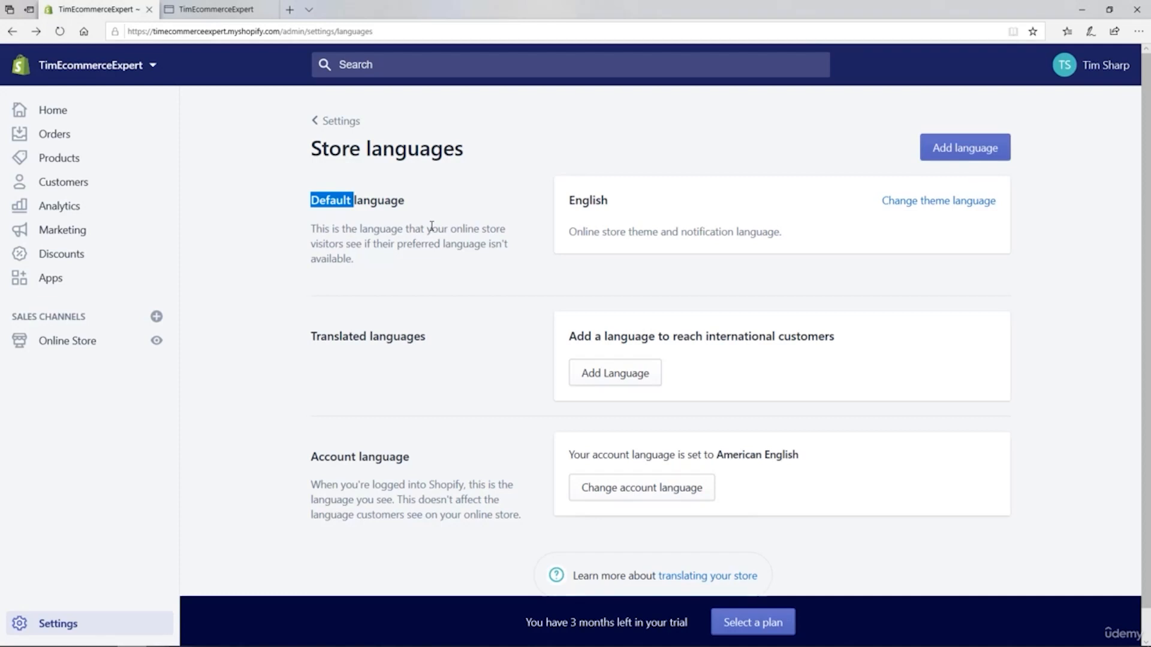
{"action": "left_click", "coordinate": [329, 452]}
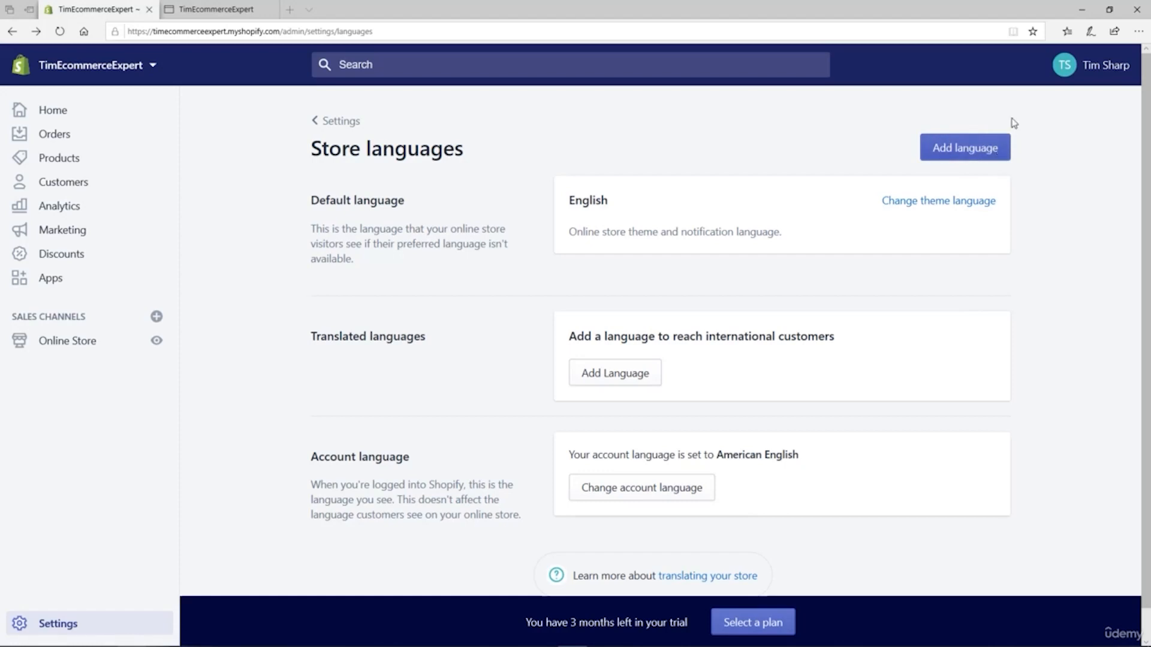
{"action": "left_click", "coordinate": [961, 151]}
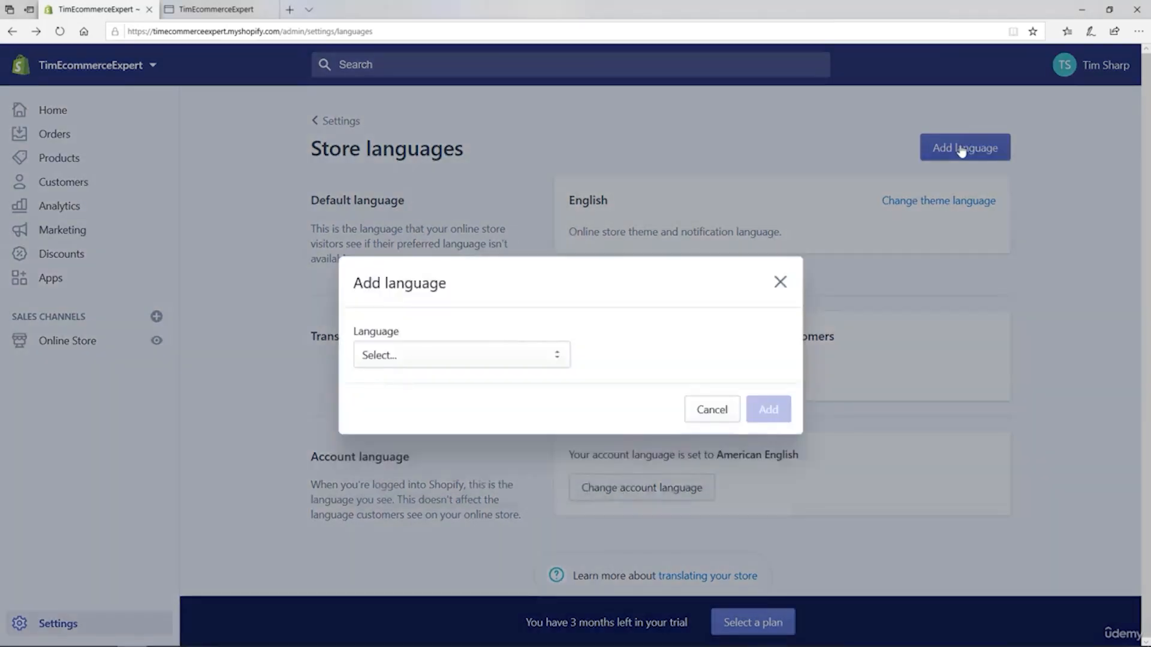
{"action": "left_click", "coordinate": [555, 363]}
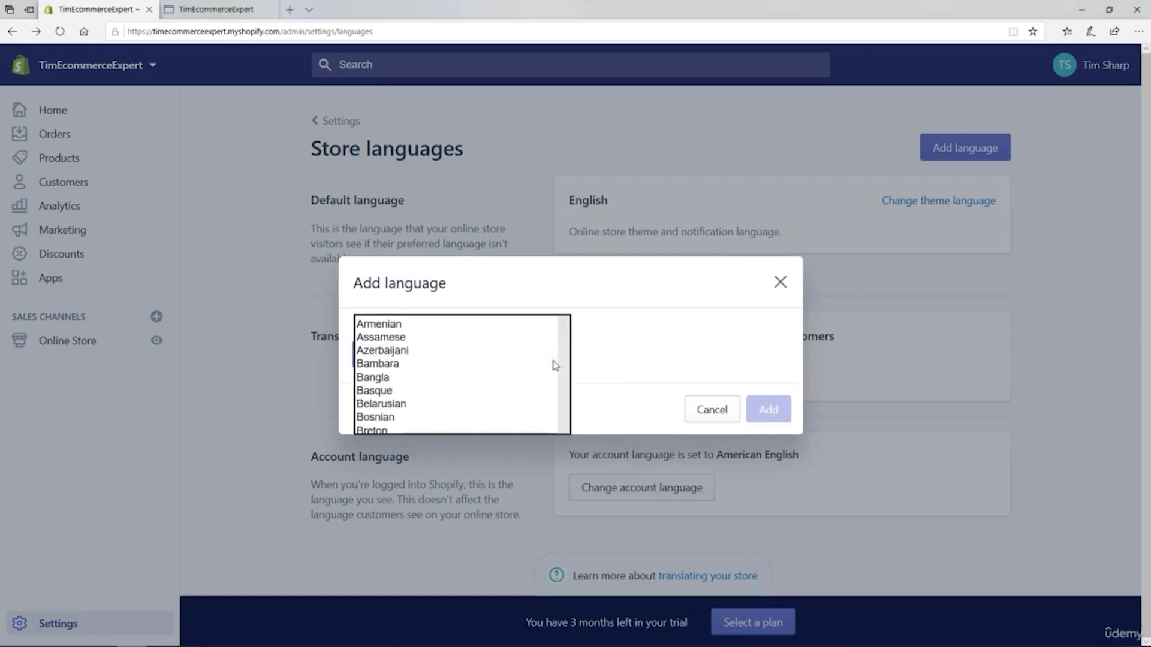
{"action": "scroll", "coordinate": [560, 365], "scroll_direction": "down", "scroll_amount": 8}
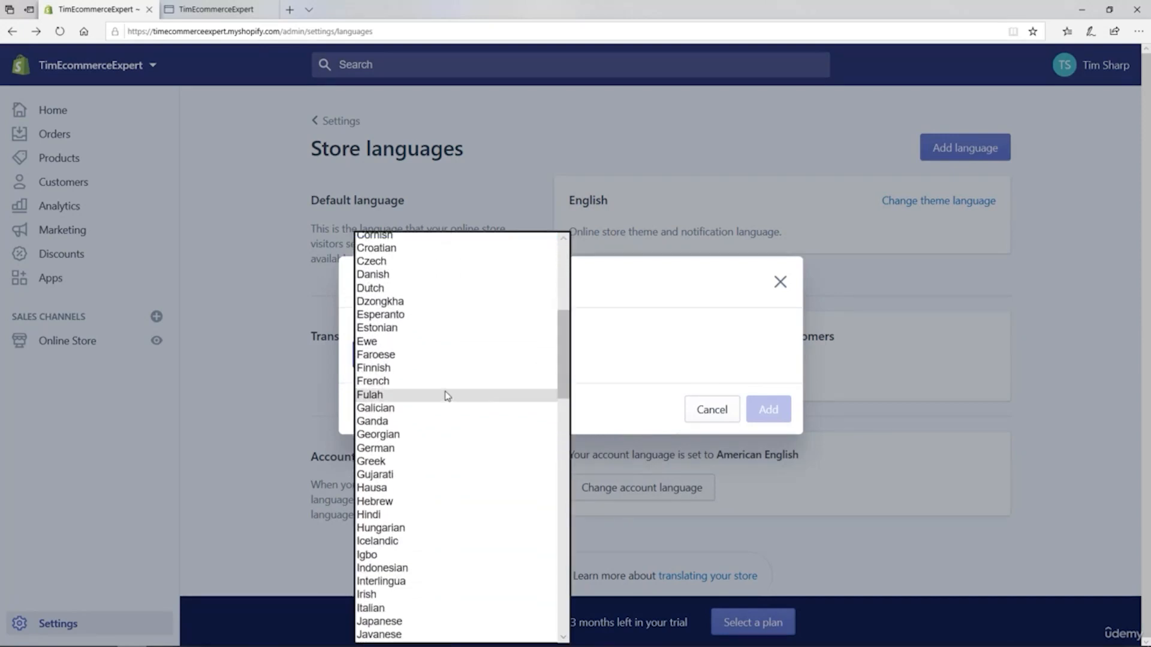
{"action": "left_click", "coordinate": [446, 387]}
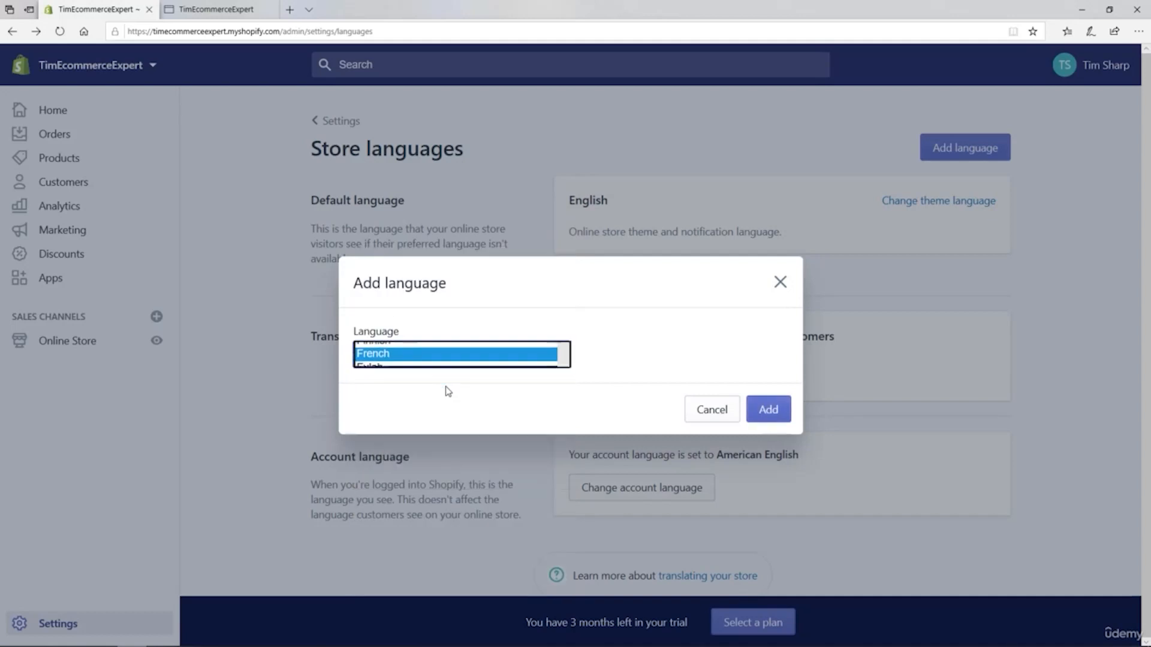
{"action": "left_click", "coordinate": [762, 411]}
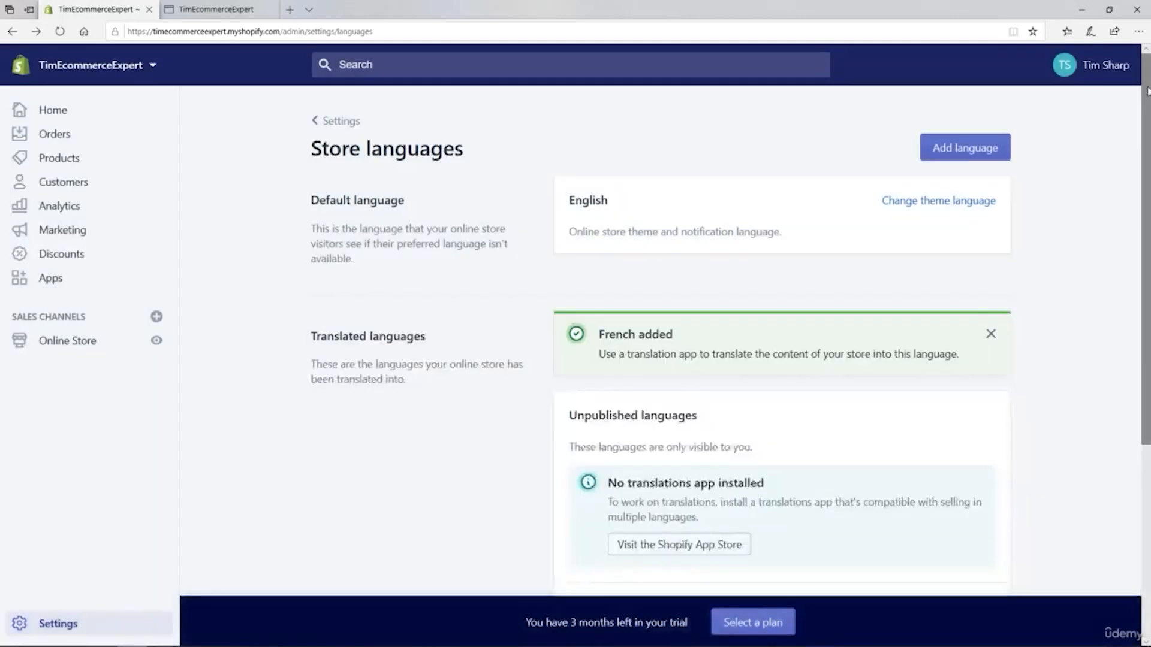
{"action": "left_click_drag", "start_coordinate": [1146, 99], "coordinate": [1147, 197]}
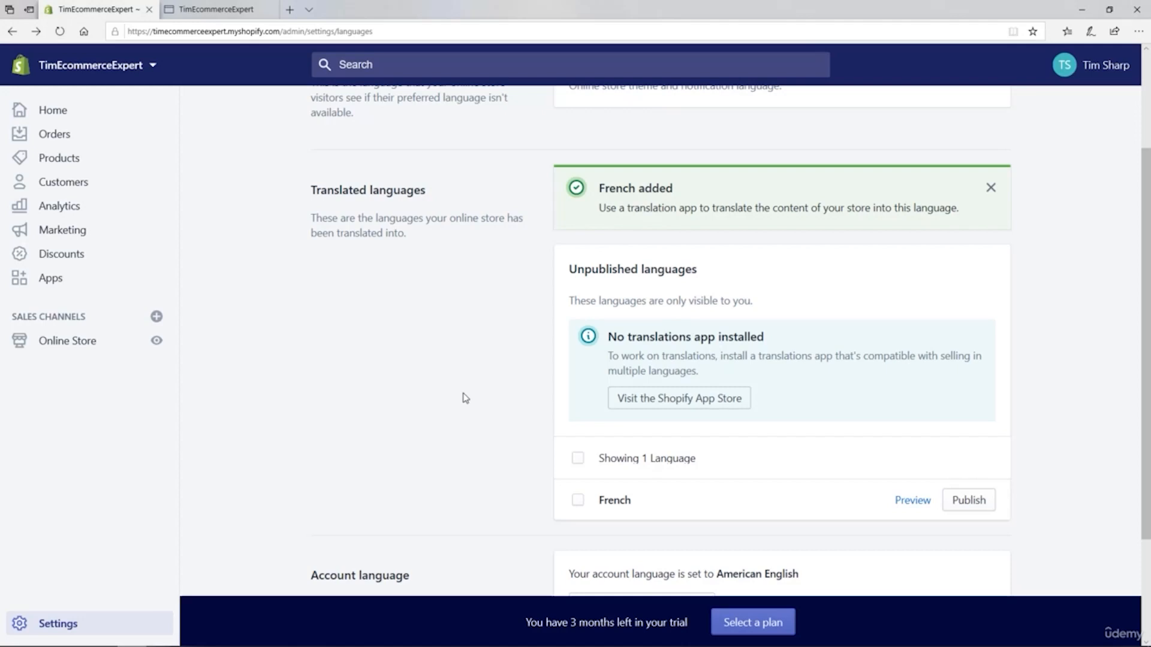
{"action": "left_click_drag", "start_coordinate": [609, 336], "coordinate": [780, 344]}
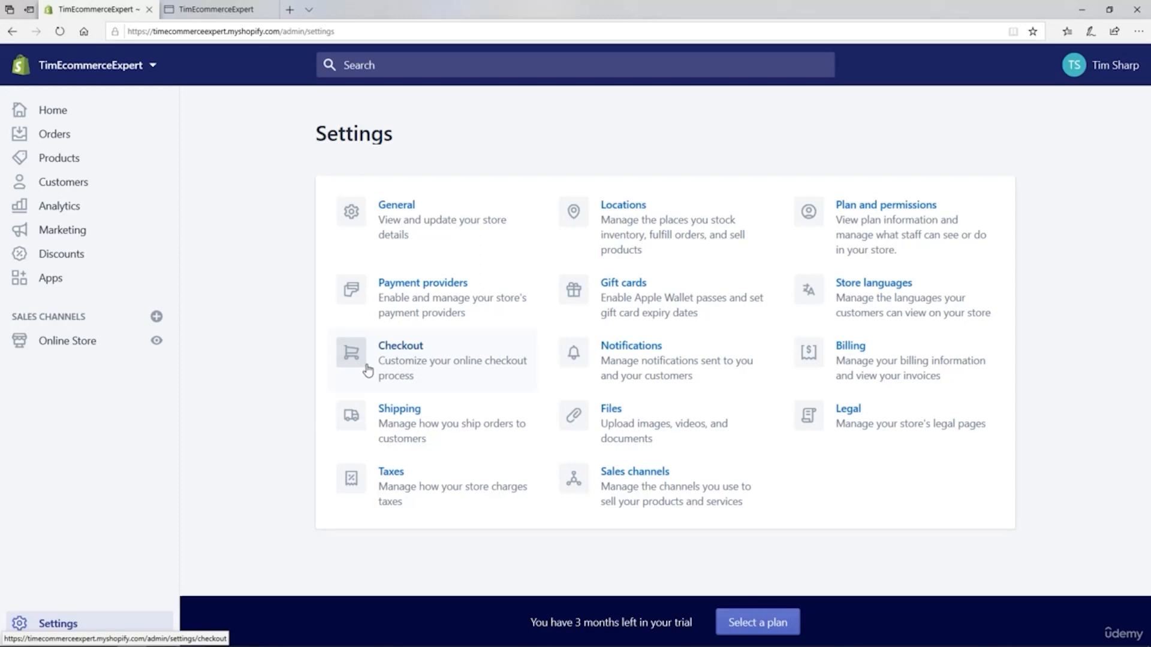
Open the Checkout settings and review the customer accounts, customer contact and form options sections.
{"action": "left_click", "coordinate": [368, 370]}
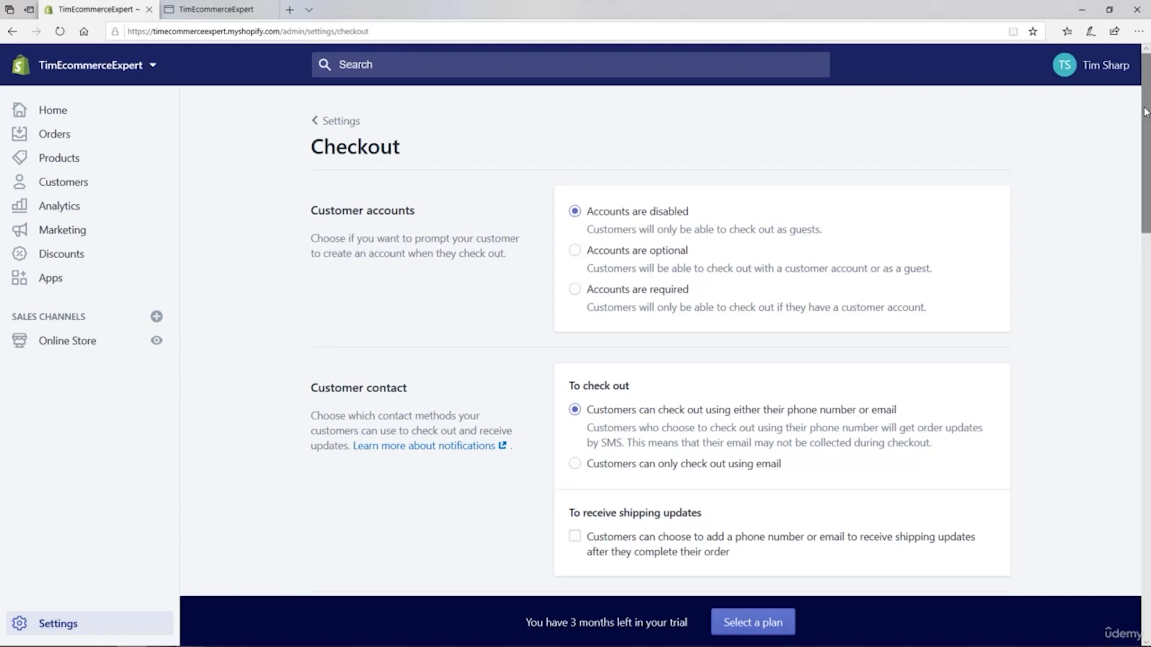
{"action": "scroll", "coordinate": [1144, 111], "scroll_direction": "down", "scroll_amount": 3}
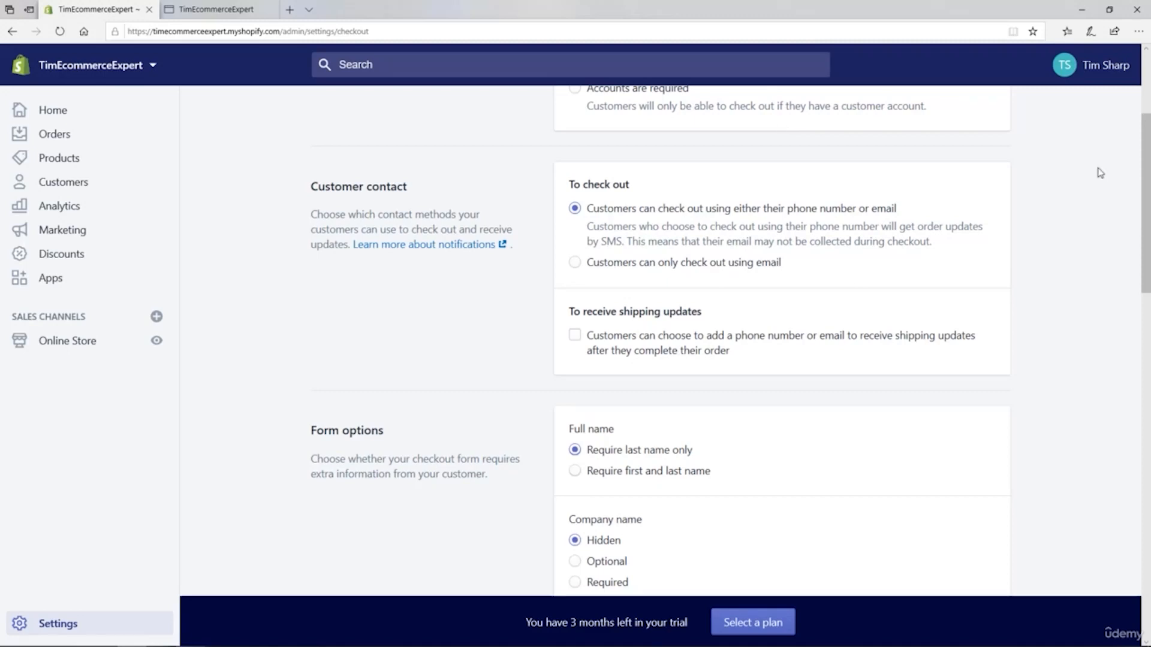
{"action": "left_click_drag", "start_coordinate": [1146, 144], "coordinate": [1145, 228]}
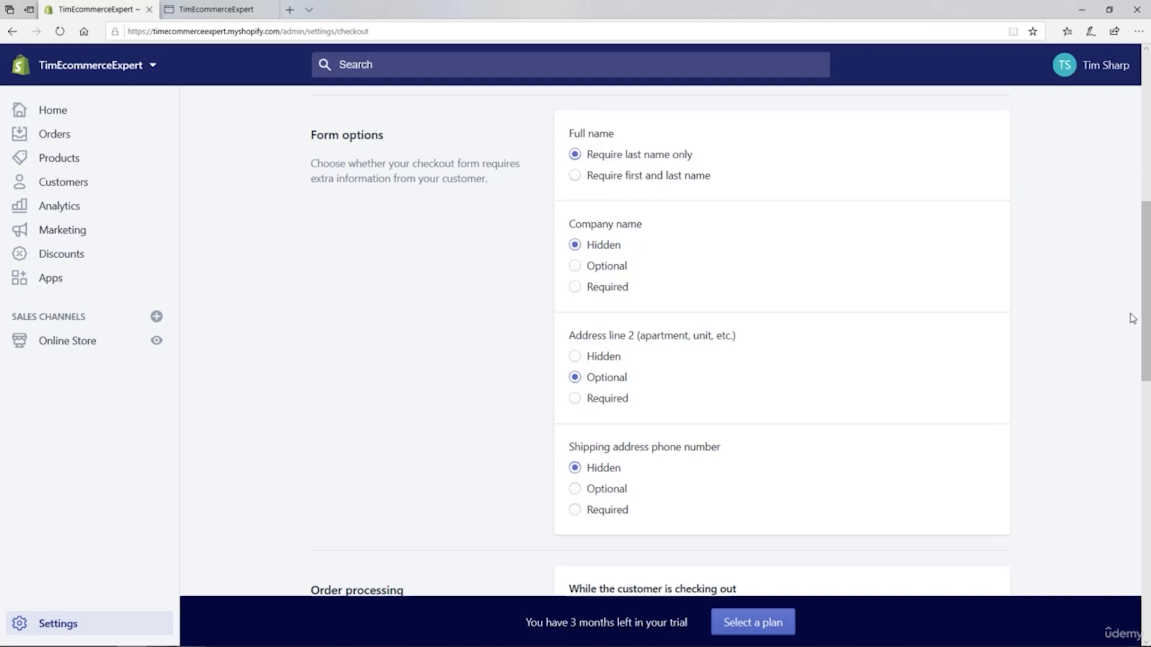
{"action": "left_click_drag", "start_coordinate": [1144, 280], "coordinate": [1139, 413]}
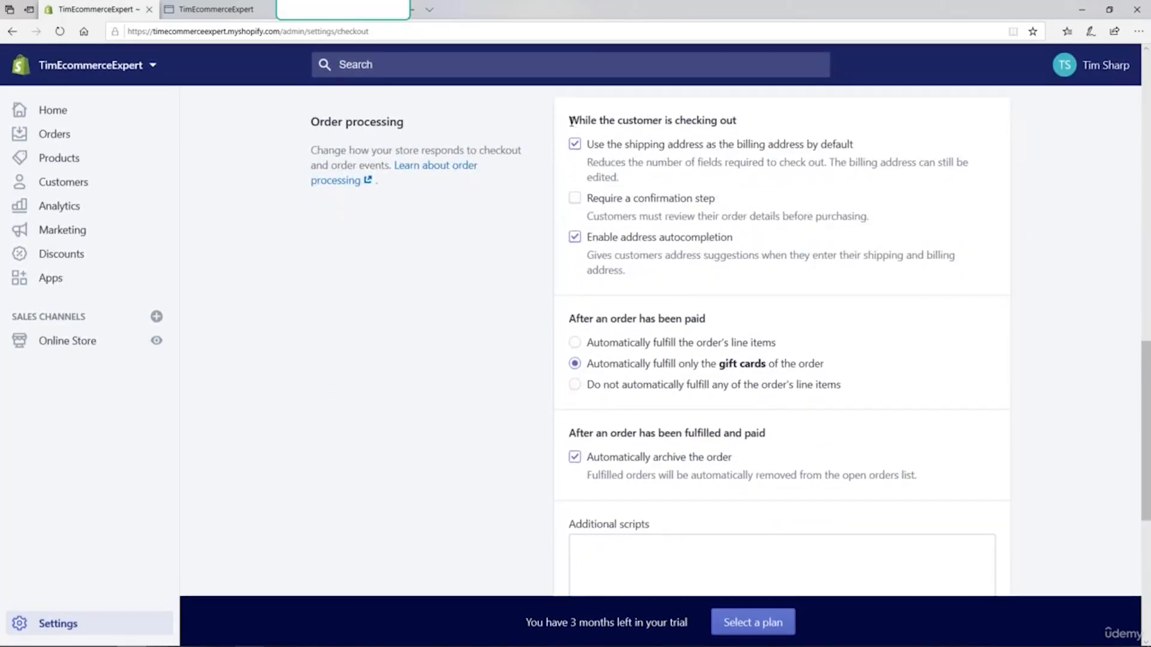
Review the order processing options, additional scripts, email marketing and checkout language sections of the Checkout settings.
{"action": "left_click_drag", "start_coordinate": [569, 120], "coordinate": [745, 126]}
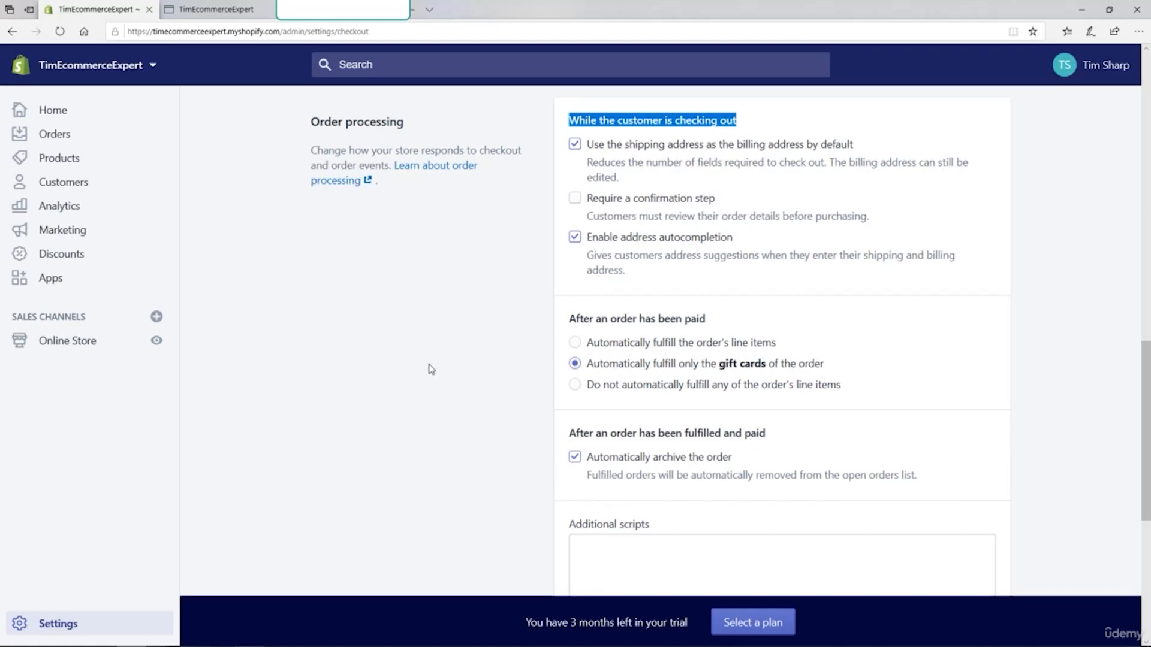
{"action": "left_click_drag", "start_coordinate": [1144, 359], "coordinate": [1143, 407]}
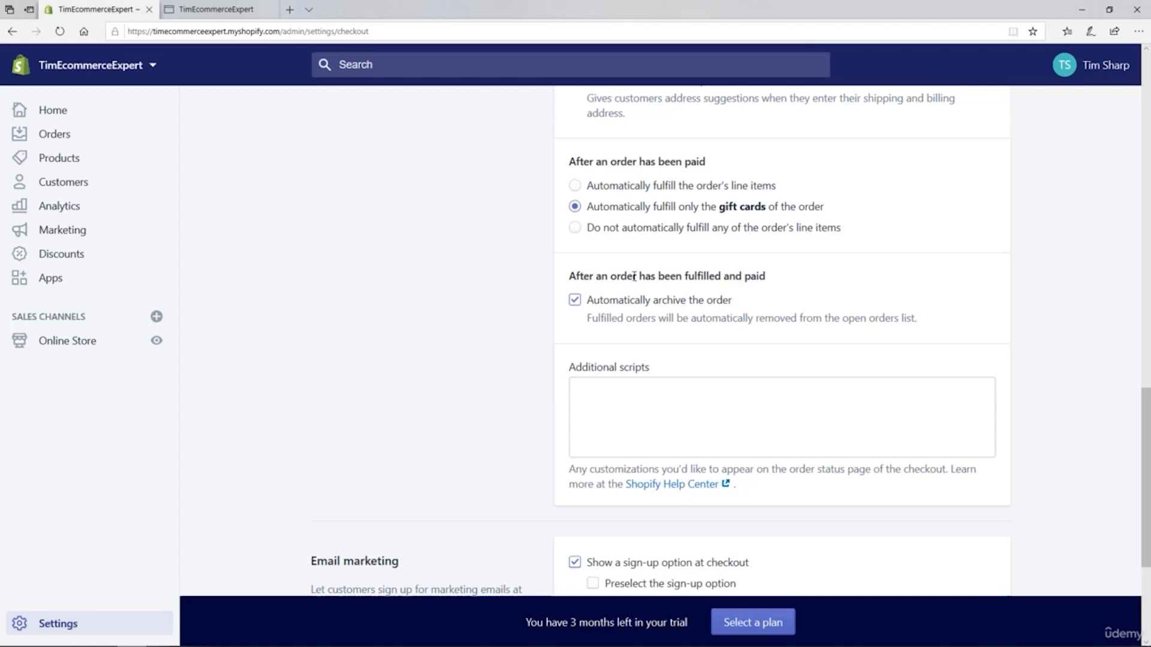
{"action": "scroll", "coordinate": [908, 222], "scroll_direction": "down", "scroll_amount": 1}
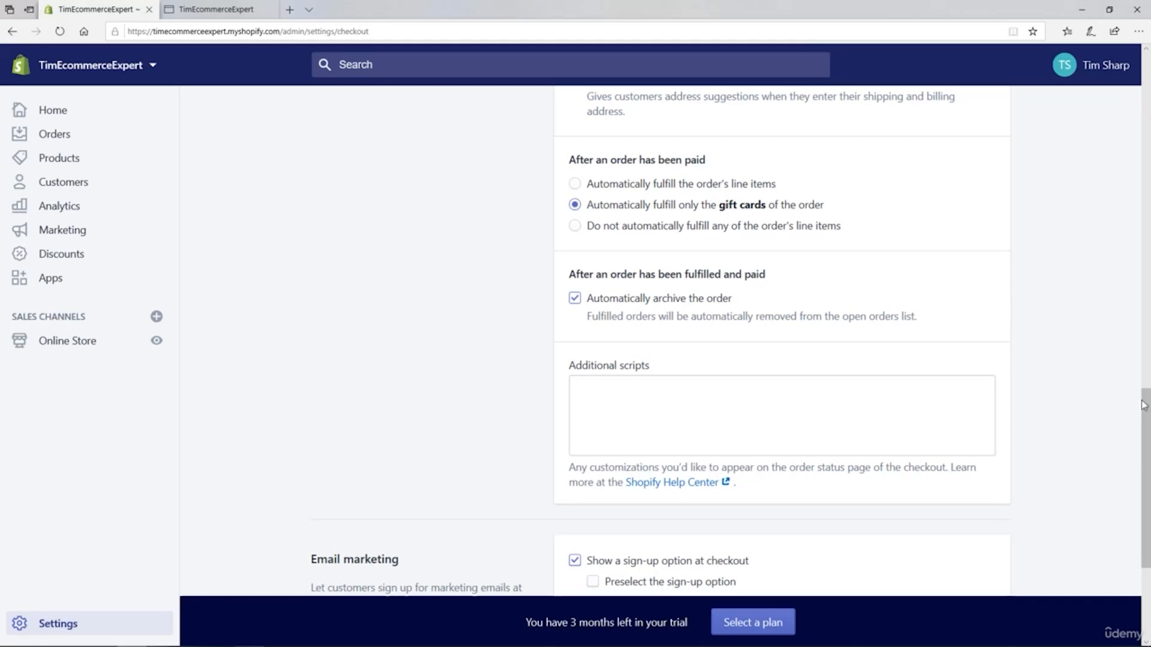
{"action": "scroll", "coordinate": [1145, 407], "scroll_direction": "down", "scroll_amount": 4}
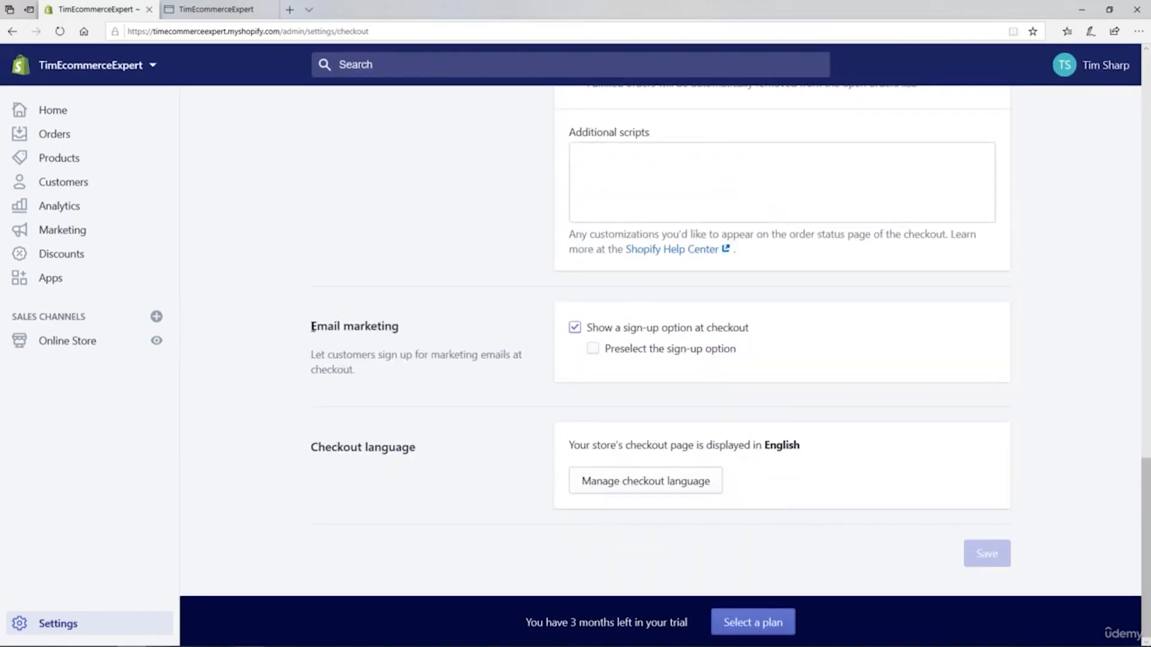
{"action": "left_click_drag", "start_coordinate": [310, 328], "coordinate": [402, 336]}
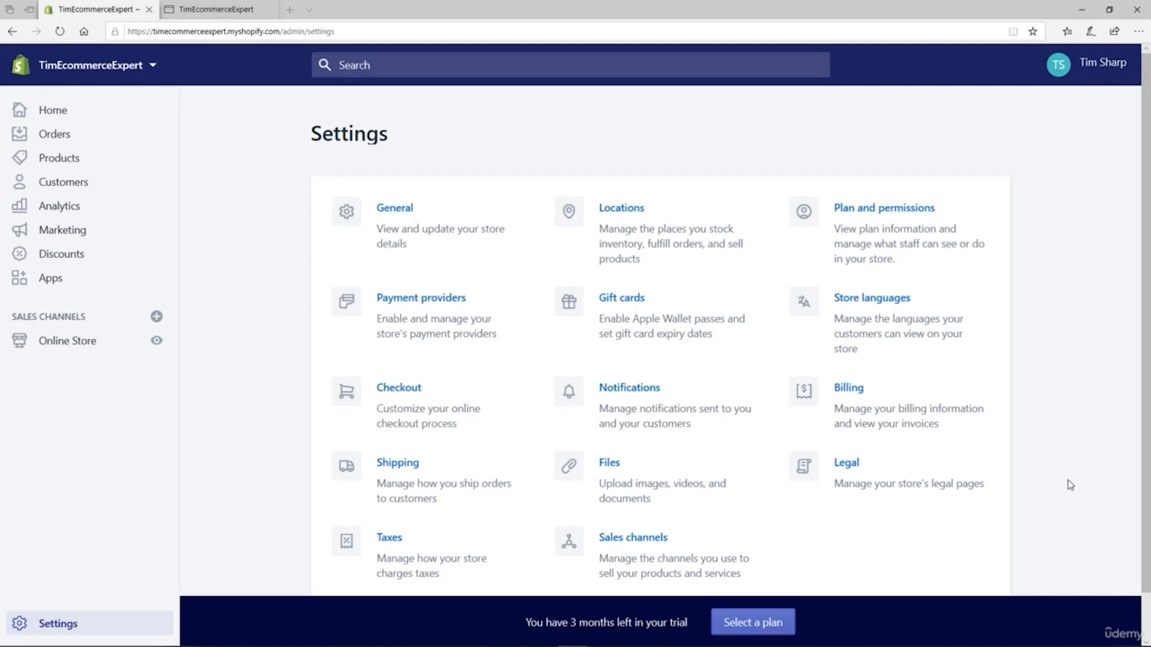
Check the Gift cards settings, and review the Billing settings' payment methods, bills, tax registration and finance overview sections.
{"action": "left_click", "coordinate": [612, 302]}
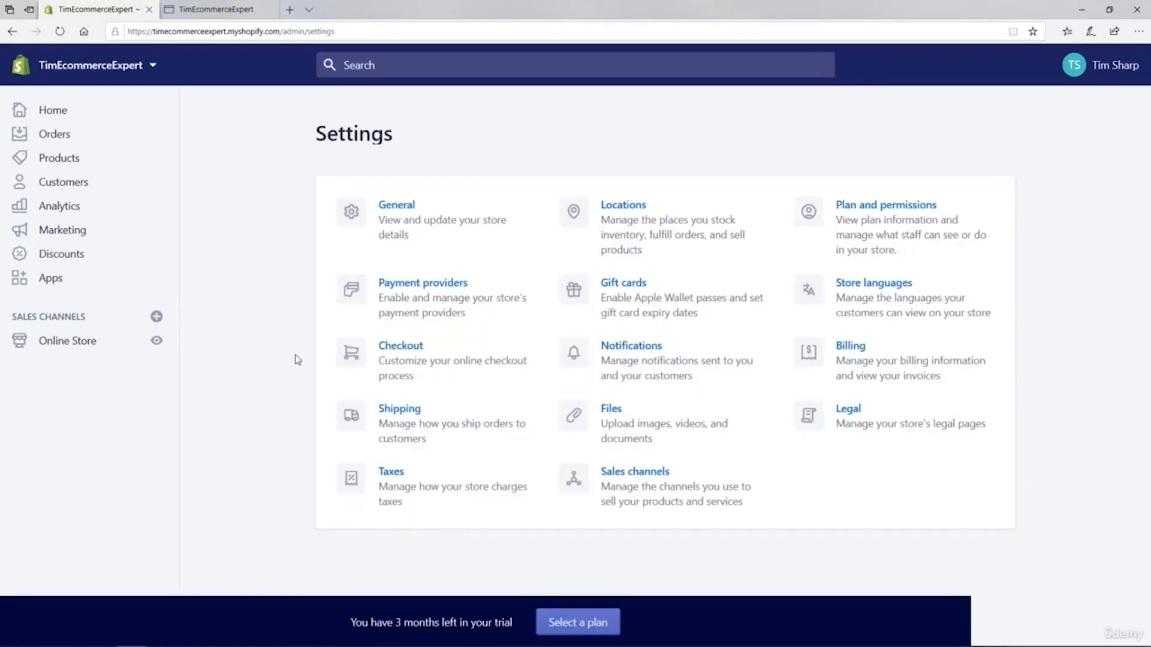
{"action": "left_click", "coordinate": [842, 352]}
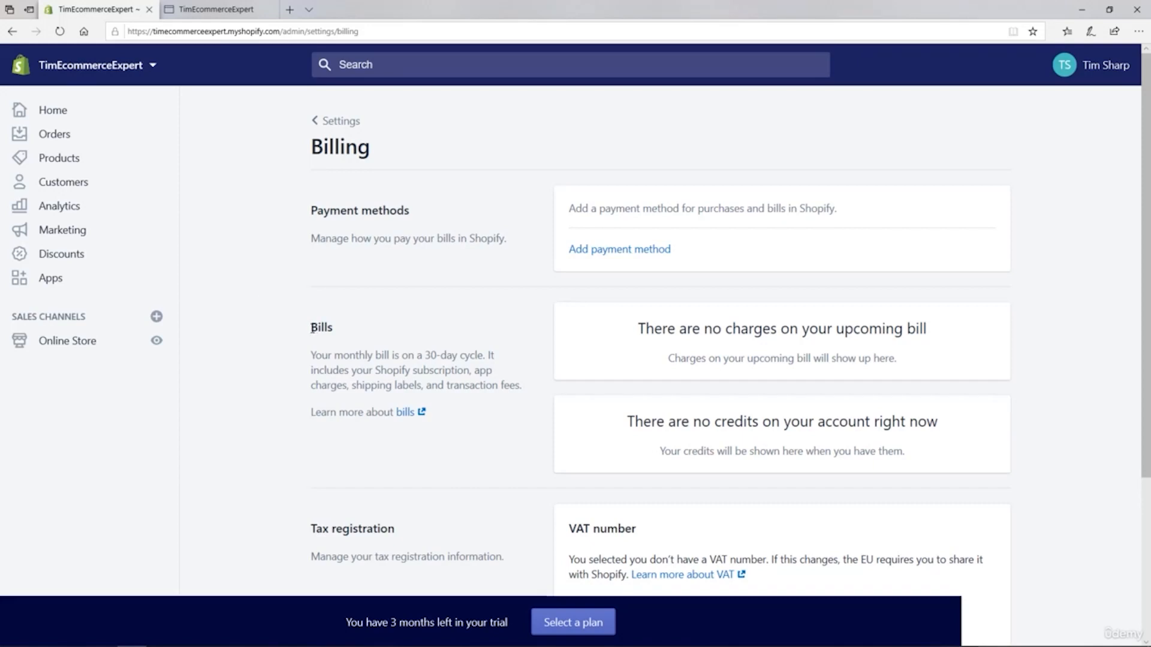
{"action": "left_click_drag", "start_coordinate": [311, 327], "coordinate": [335, 329]}
{"action": "left_click_drag", "start_coordinate": [310, 210], "coordinate": [409, 216]}
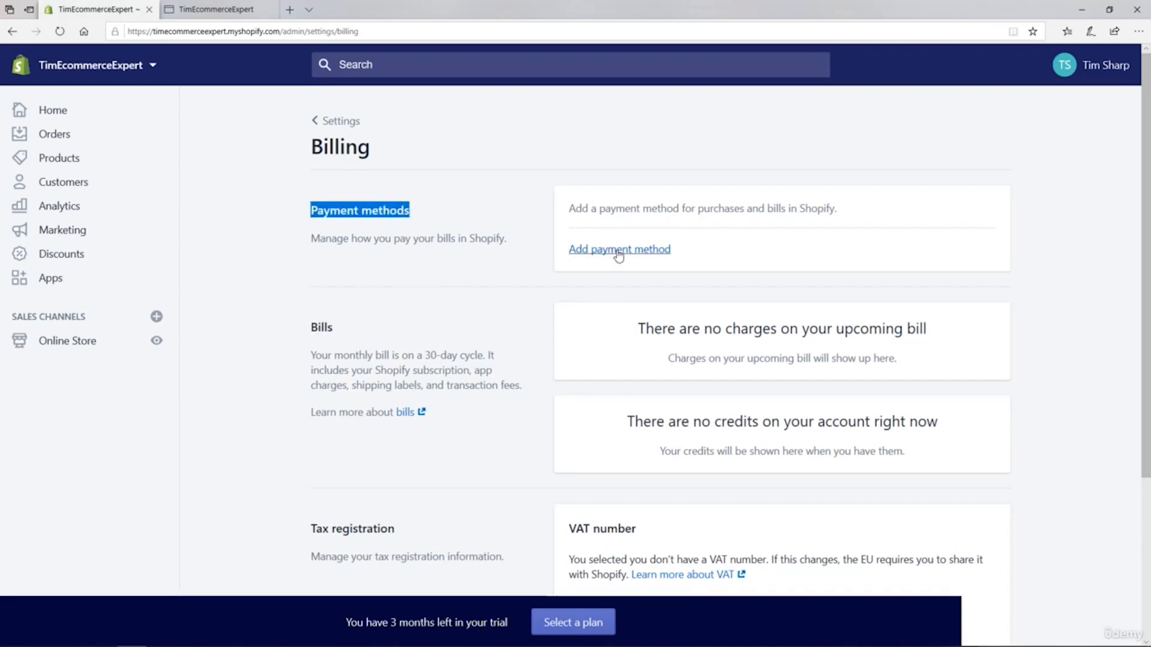
{"action": "scroll", "coordinate": [521, 298], "scroll_direction": "down", "scroll_amount": 1}
{"action": "scroll", "coordinate": [519, 298], "scroll_direction": "down", "scroll_amount": 3}
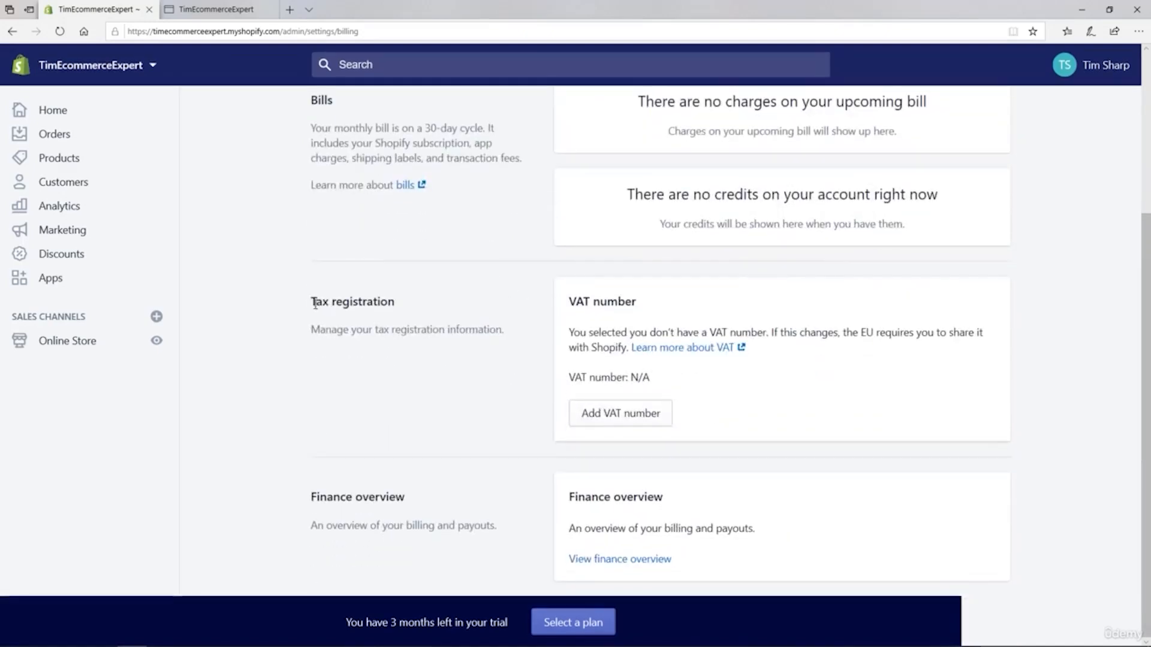
{"action": "left_click_drag", "start_coordinate": [312, 302], "coordinate": [397, 309]}
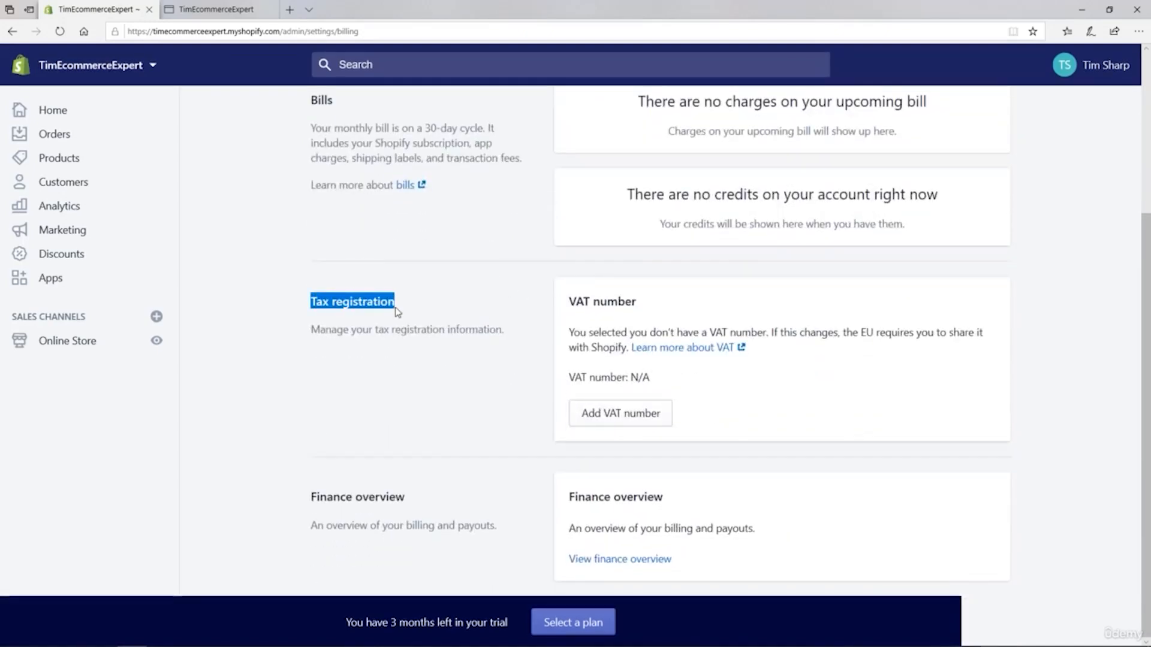
{"action": "left_click_drag", "start_coordinate": [567, 301], "coordinate": [638, 304]}
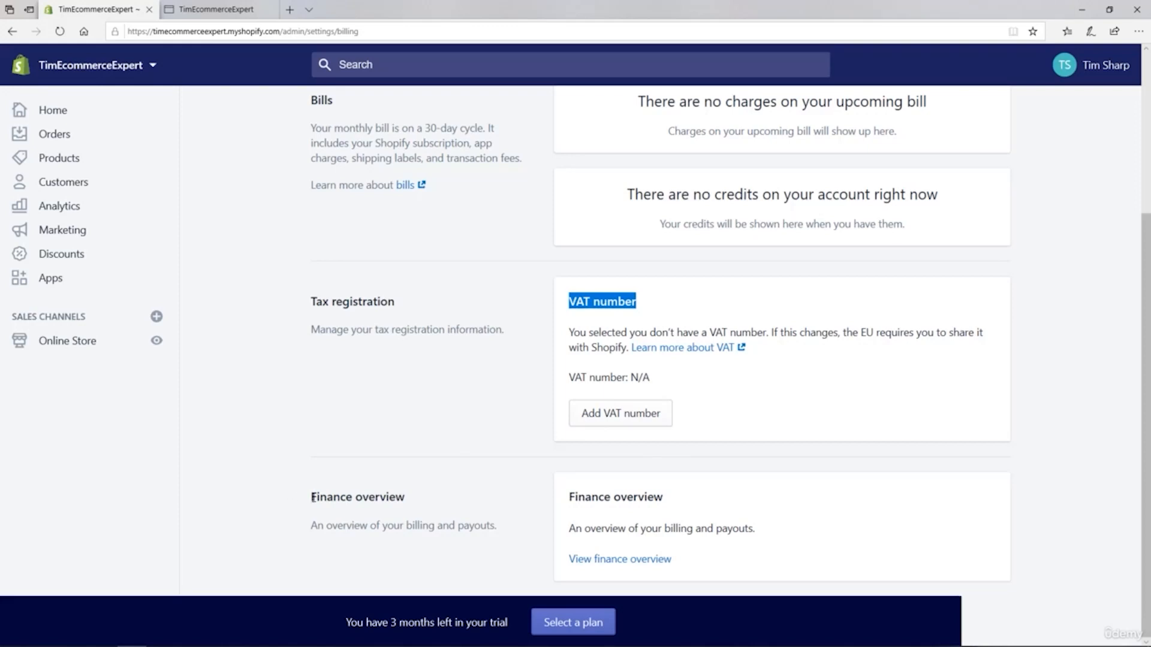
{"action": "left_click_drag", "start_coordinate": [310, 496], "coordinate": [405, 509]}
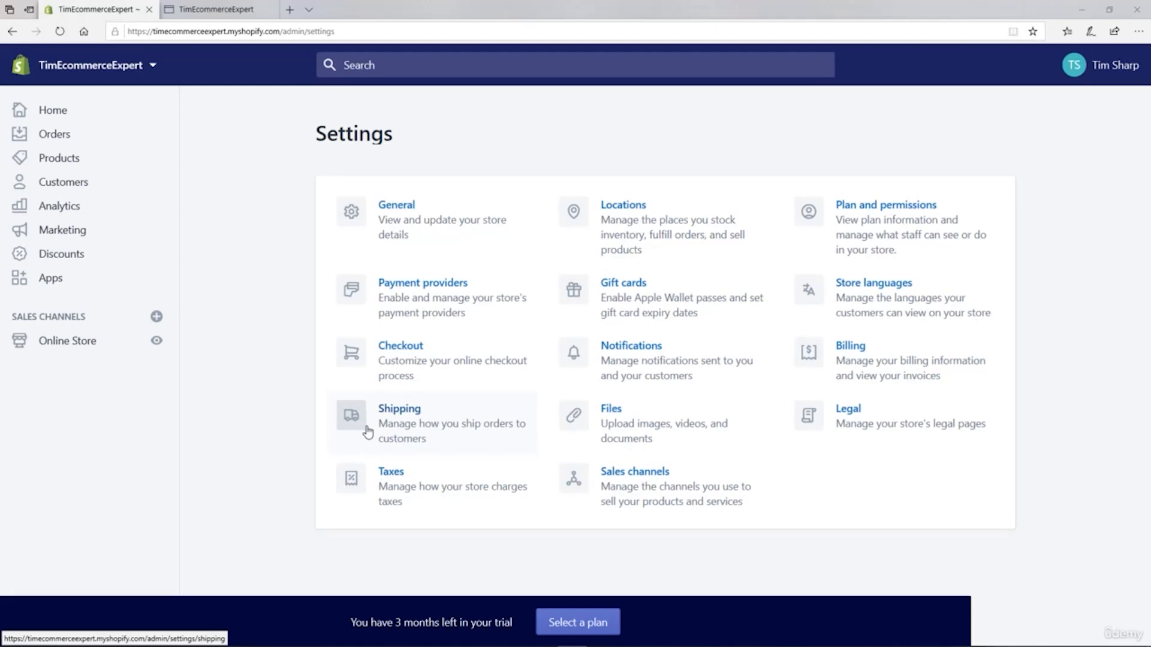
Open the Shipping settings and review the rates at checkout section.
{"action": "left_click", "coordinate": [368, 432]}
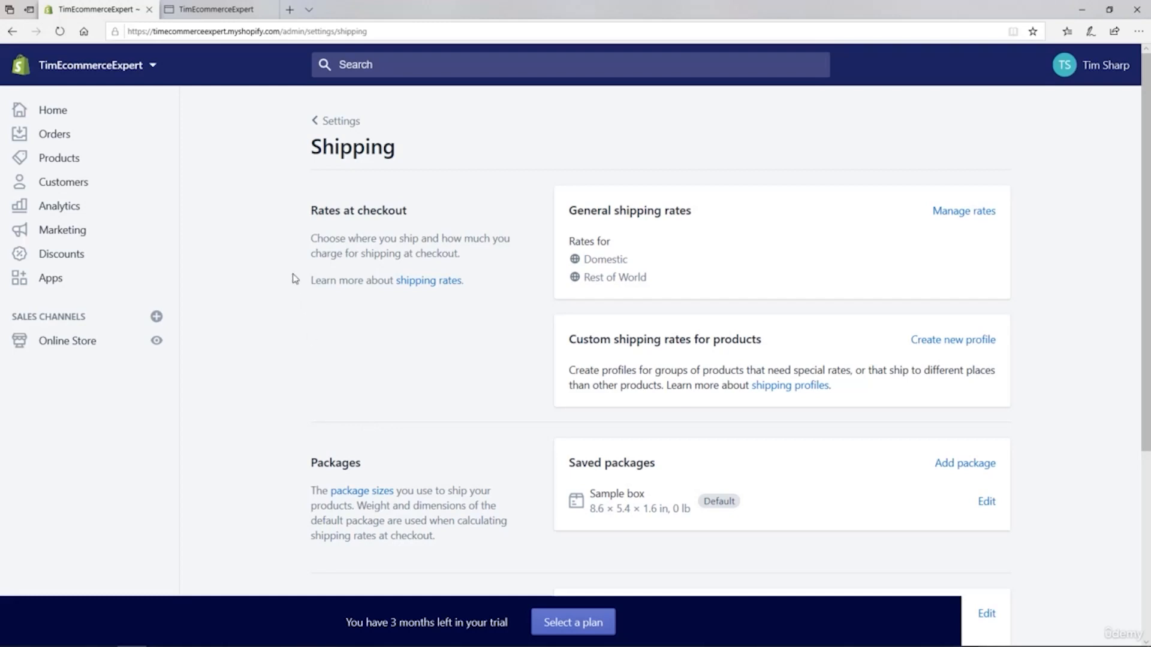
{"action": "left_click_drag", "start_coordinate": [310, 211], "coordinate": [407, 217]}
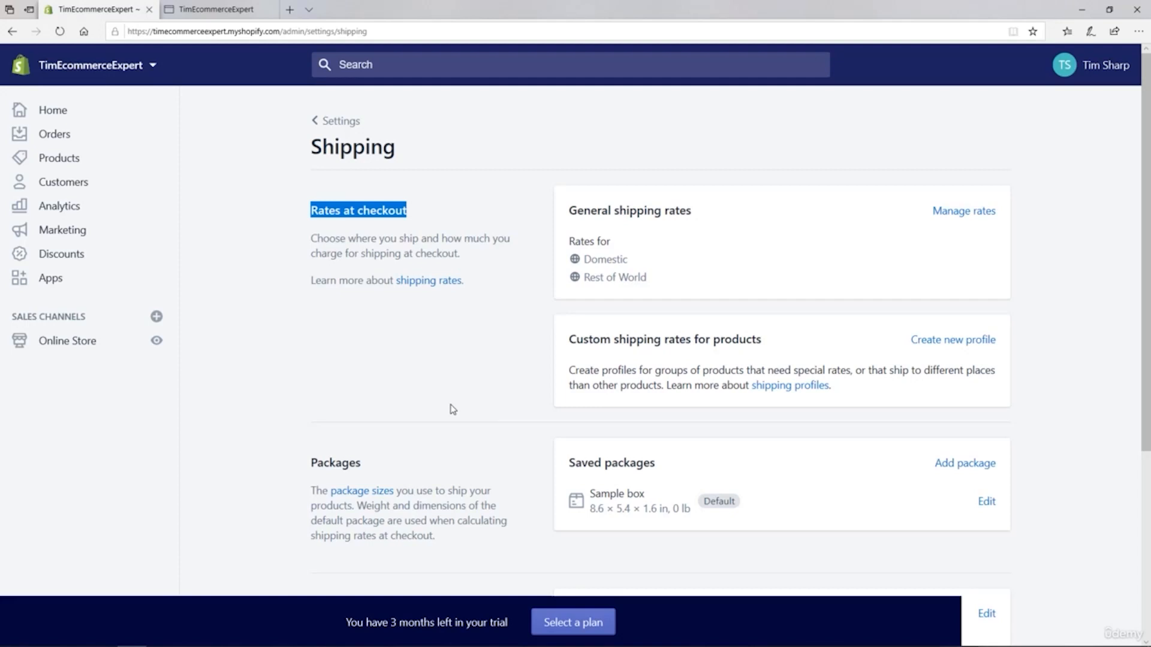
{"action": "left_click", "coordinate": [496, 347]}
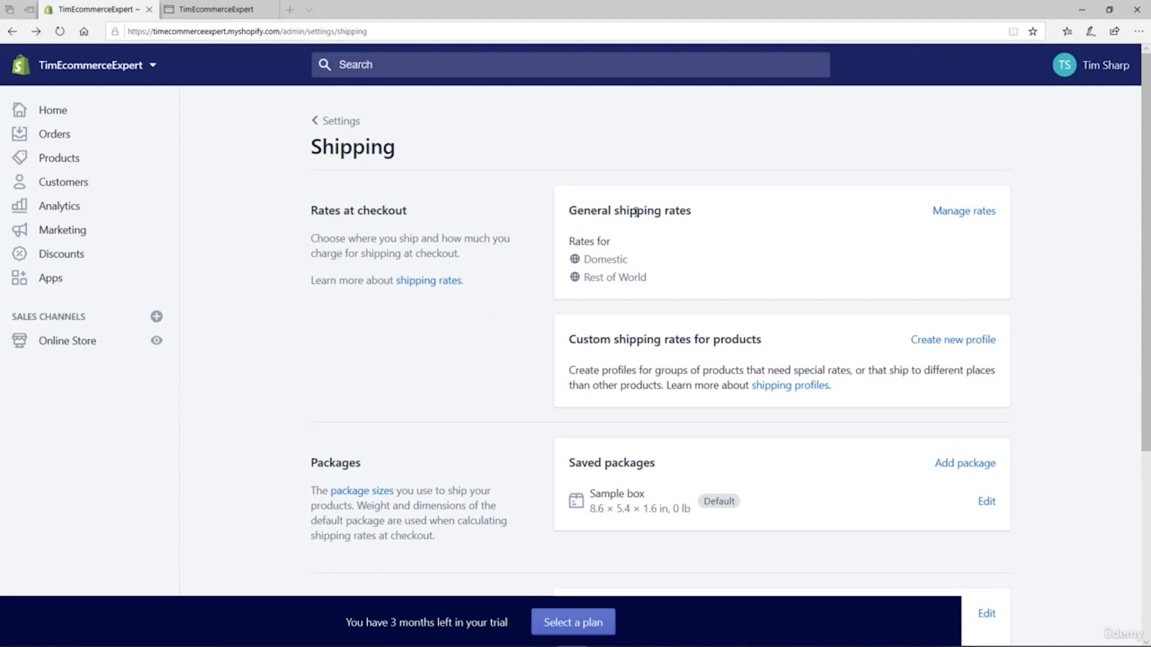
Open the general shipping rates for management and examine the Domestic and Rest of World shipping zones.
{"action": "left_click", "coordinate": [959, 214]}
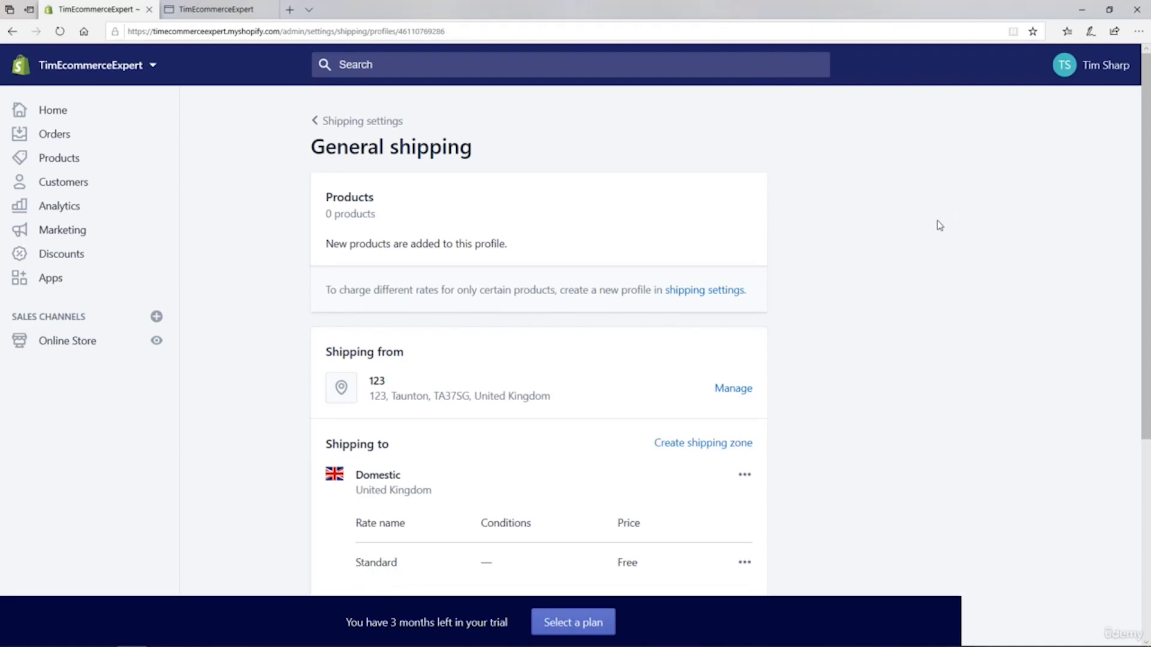
{"action": "scroll", "coordinate": [939, 225], "scroll_direction": "down", "scroll_amount": 3}
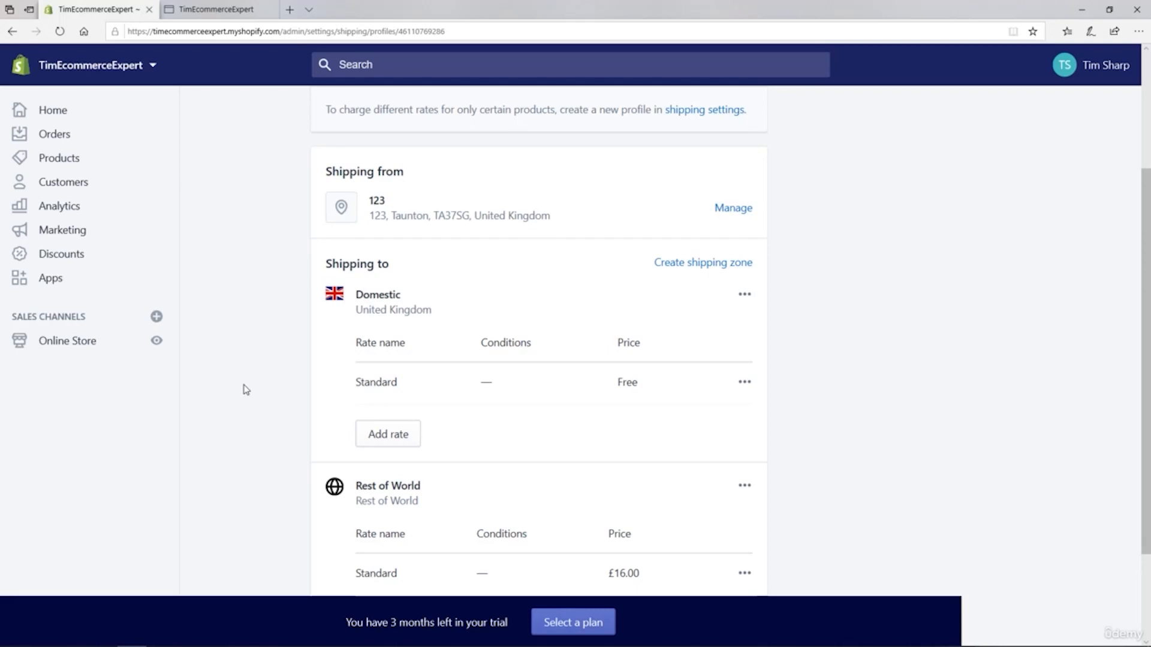
{"action": "scroll", "coordinate": [247, 392], "scroll_direction": "down", "scroll_amount": 3}
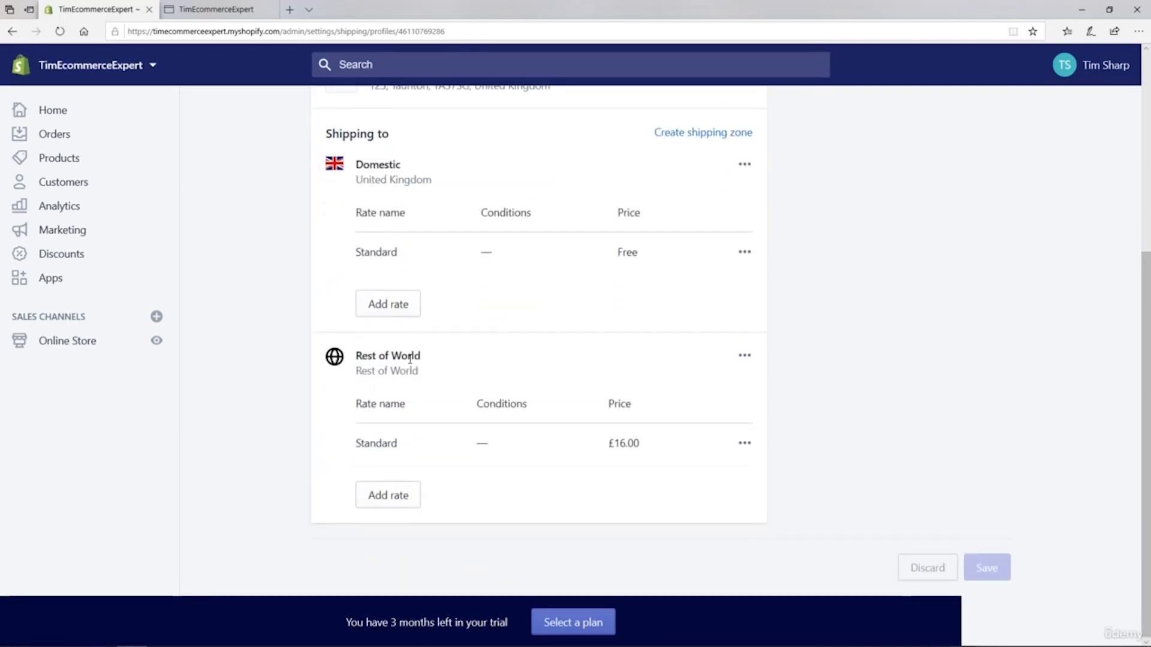
{"action": "scroll", "coordinate": [410, 359], "scroll_direction": "up", "scroll_amount": 3}
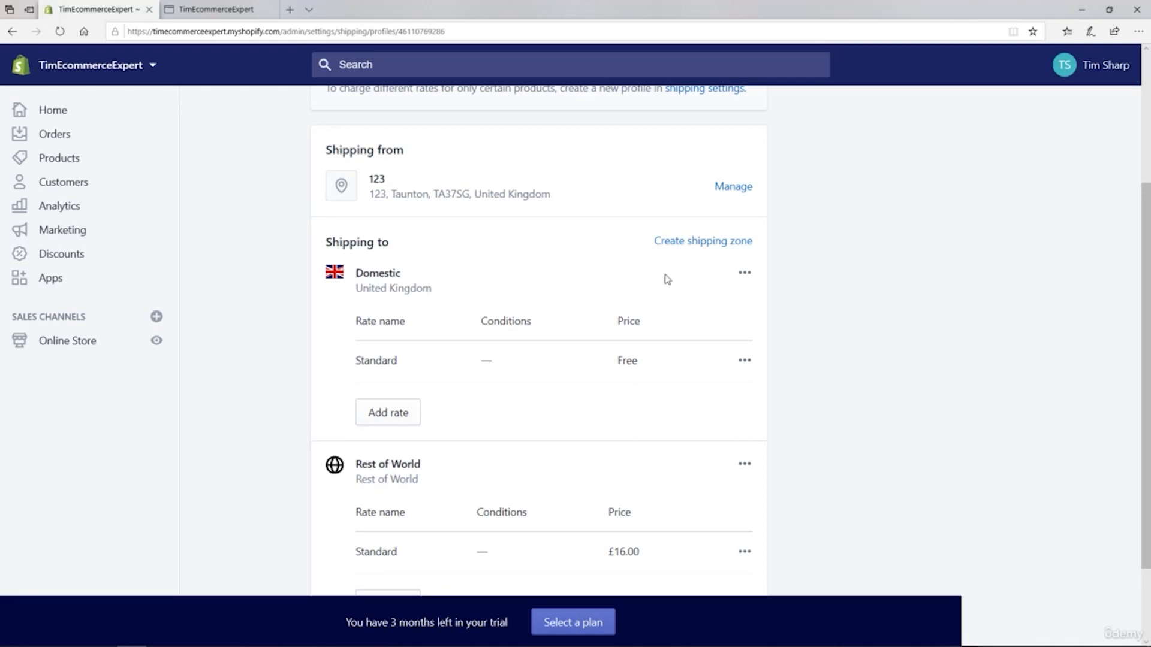
Edit the Domestic shipping zone, search its countries for "united" and deselect United Kingdom.
{"action": "left_click", "coordinate": [744, 277]}
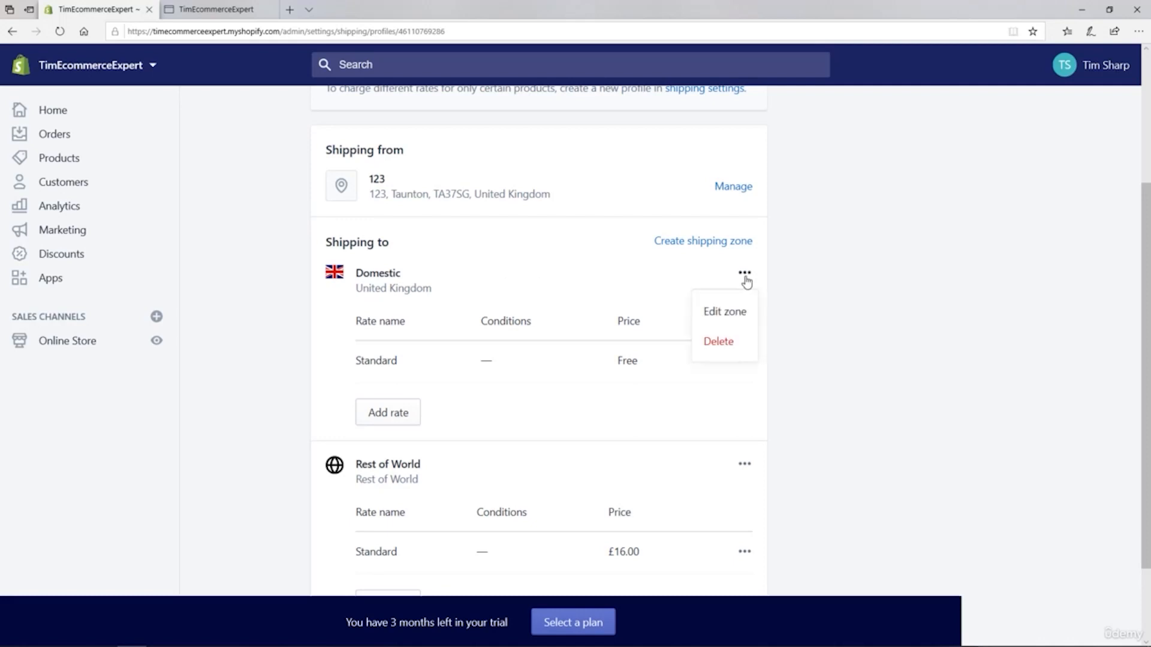
{"action": "left_click", "coordinate": [728, 318]}
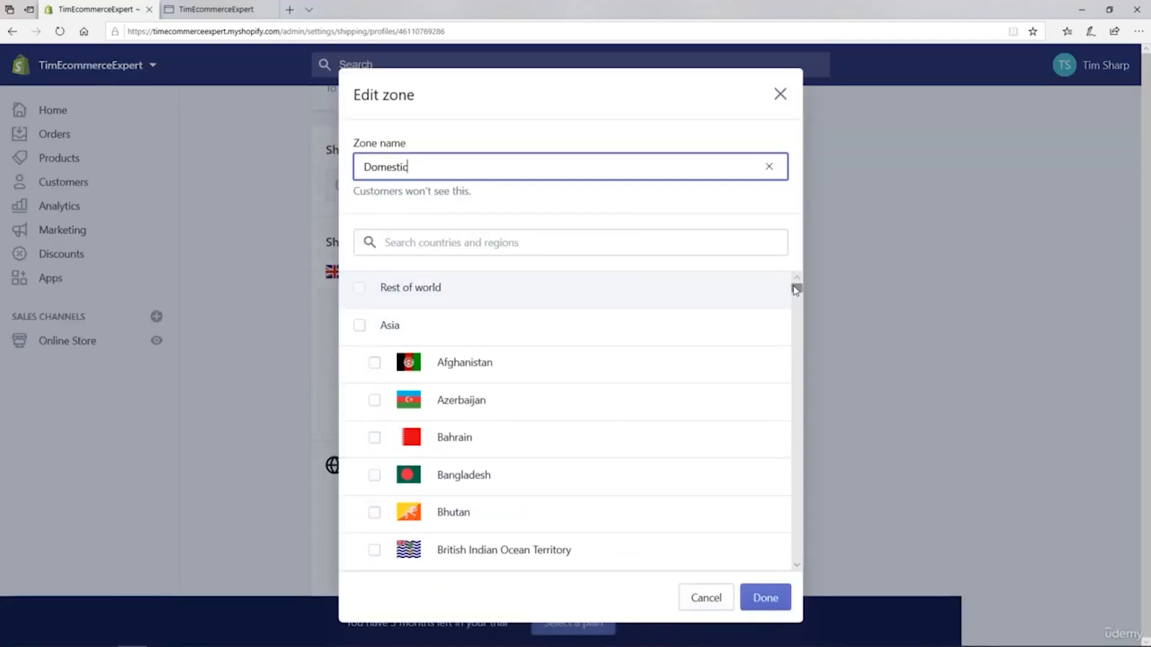
{"action": "left_click_drag", "start_coordinate": [794, 288], "coordinate": [796, 315]}
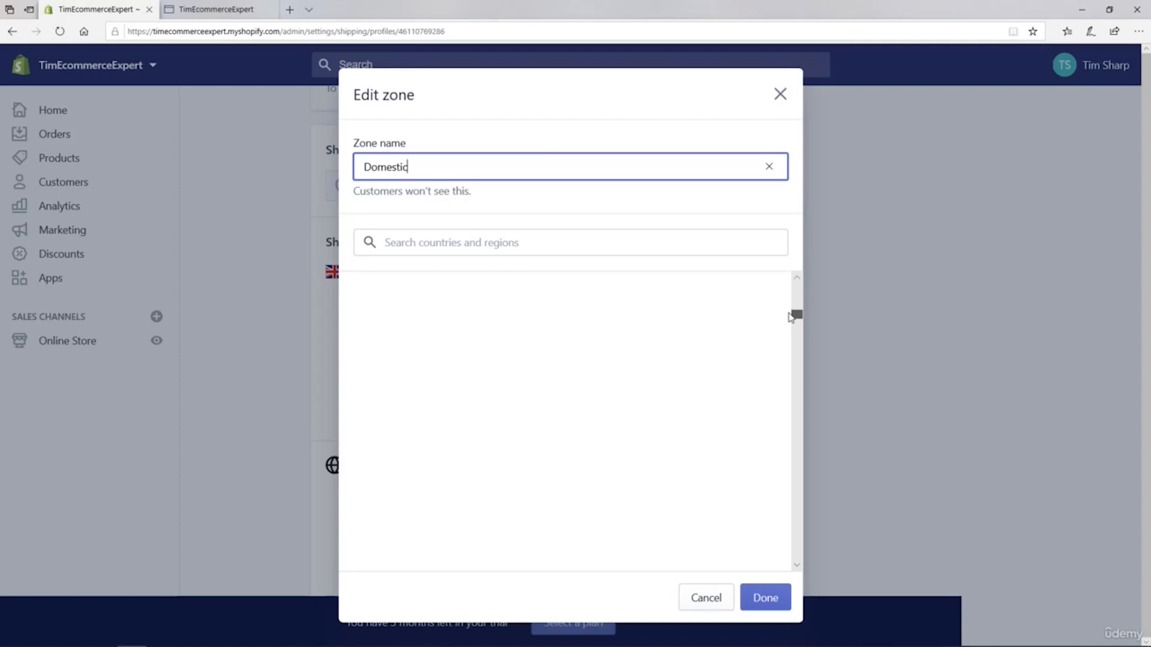
{"action": "left_click", "coordinate": [477, 246]}
{"action": "type", "text": "united"}
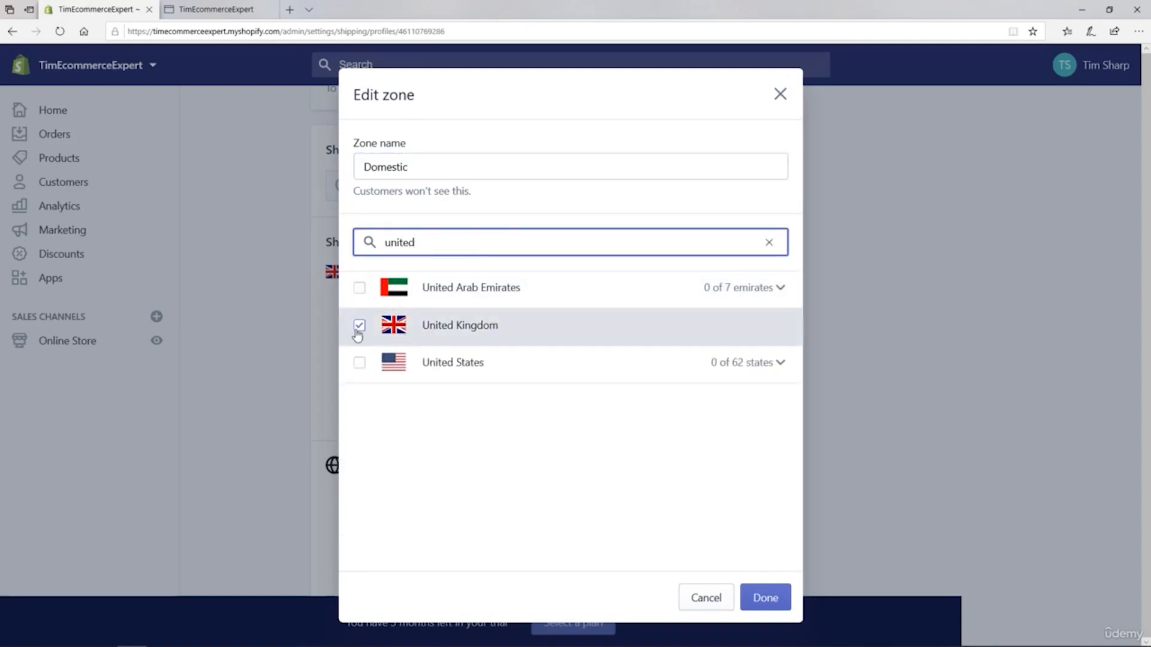
{"action": "left_click", "coordinate": [360, 327]}
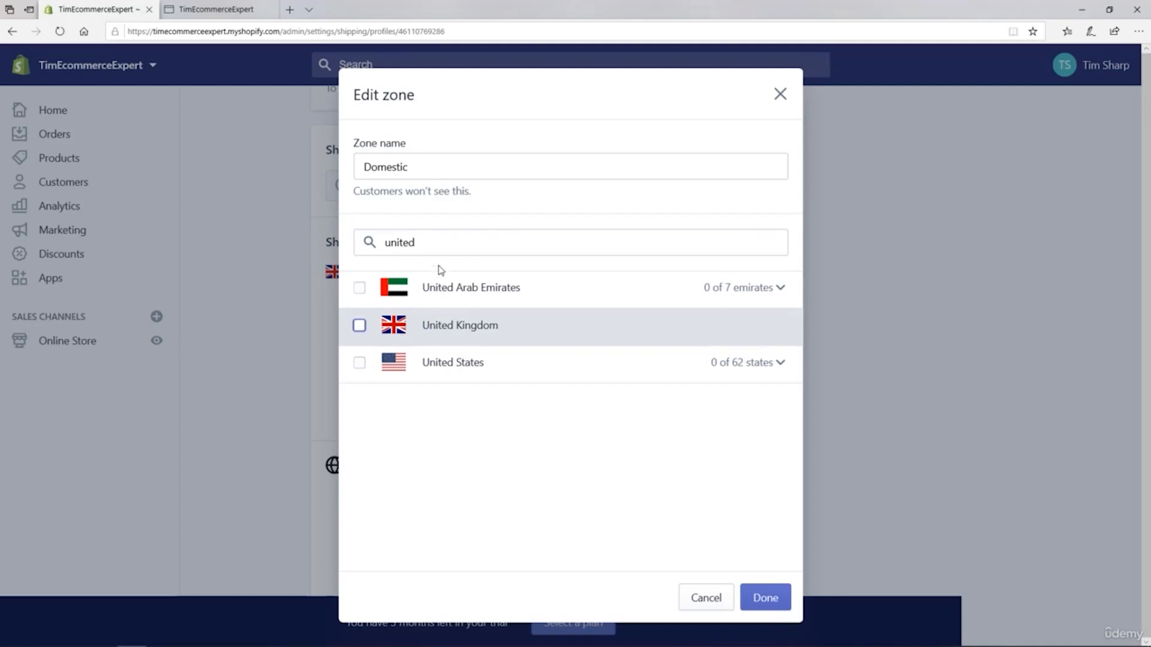
Clear the country search, add Uganda to the Domestic zone and confirm the zone edit.
{"action": "left_click_drag", "start_coordinate": [413, 242], "coordinate": [362, 243]}
{"action": "key", "text": "BackSpace"}
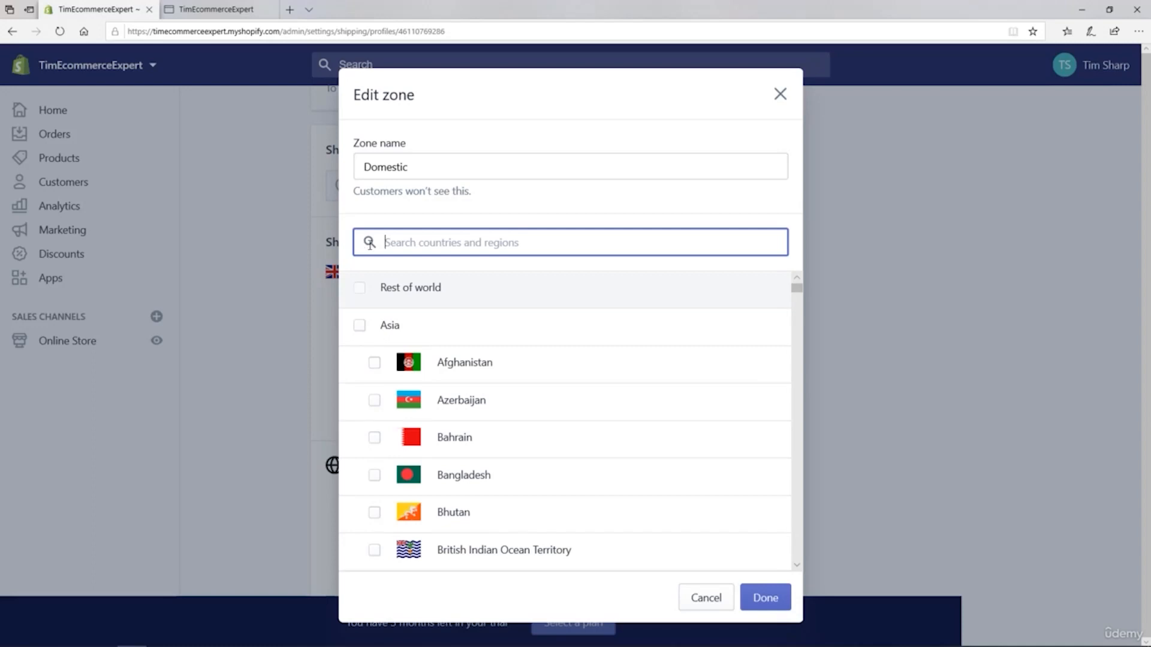
{"action": "scroll", "coordinate": [489, 382], "scroll_direction": "down", "scroll_amount": 2}
{"action": "scroll", "coordinate": [674, 304], "scroll_direction": "down", "scroll_amount": 3}
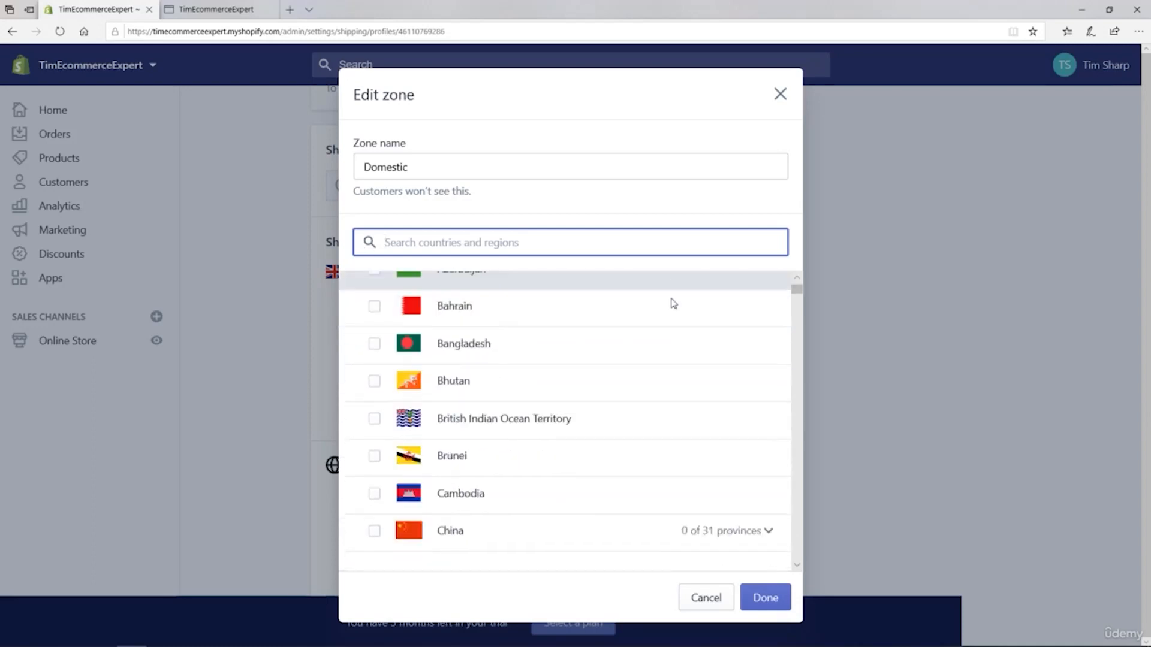
{"action": "left_click_drag", "start_coordinate": [802, 300], "coordinate": [806, 413]}
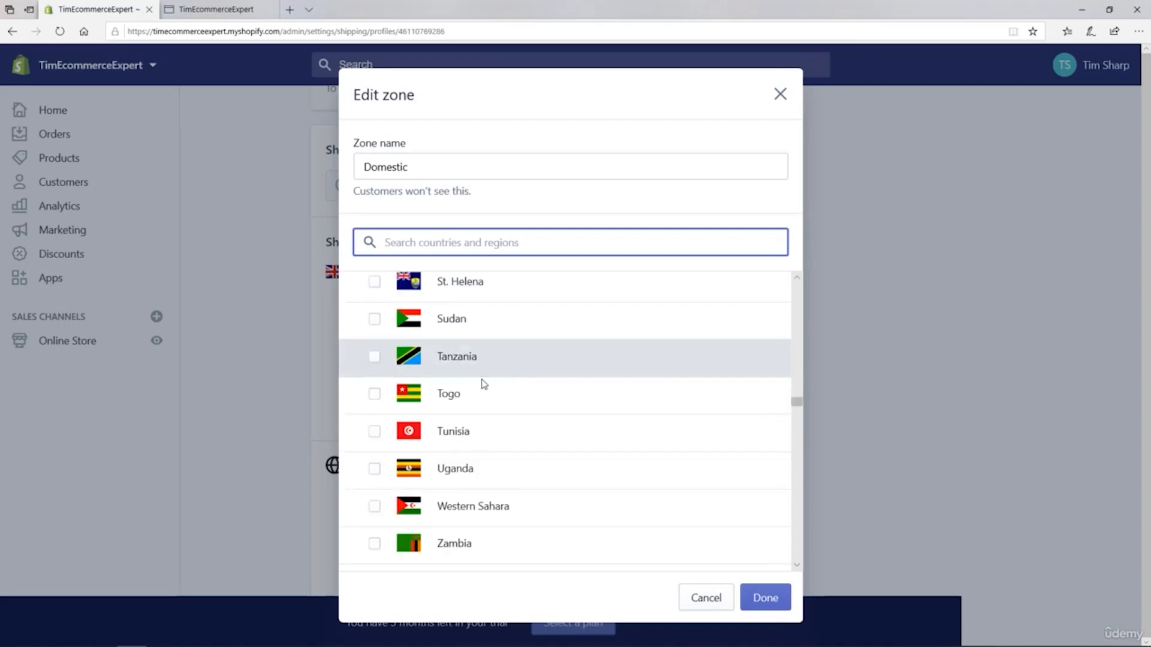
{"action": "left_click", "coordinate": [374, 469]}
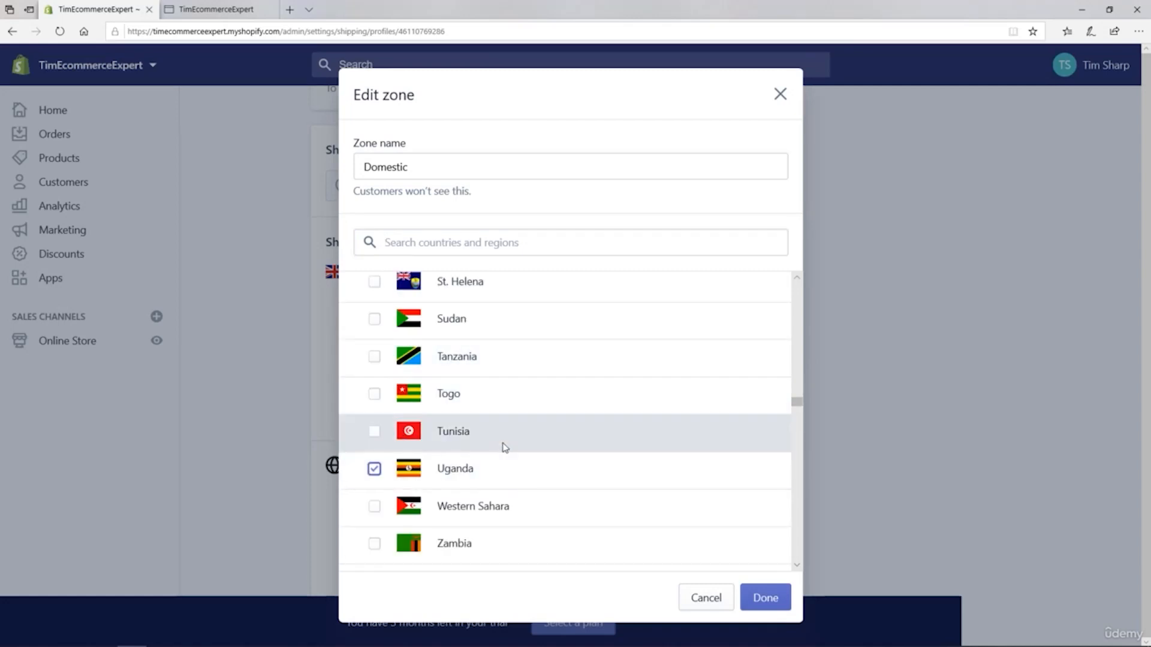
{"action": "left_click", "coordinate": [770, 607]}
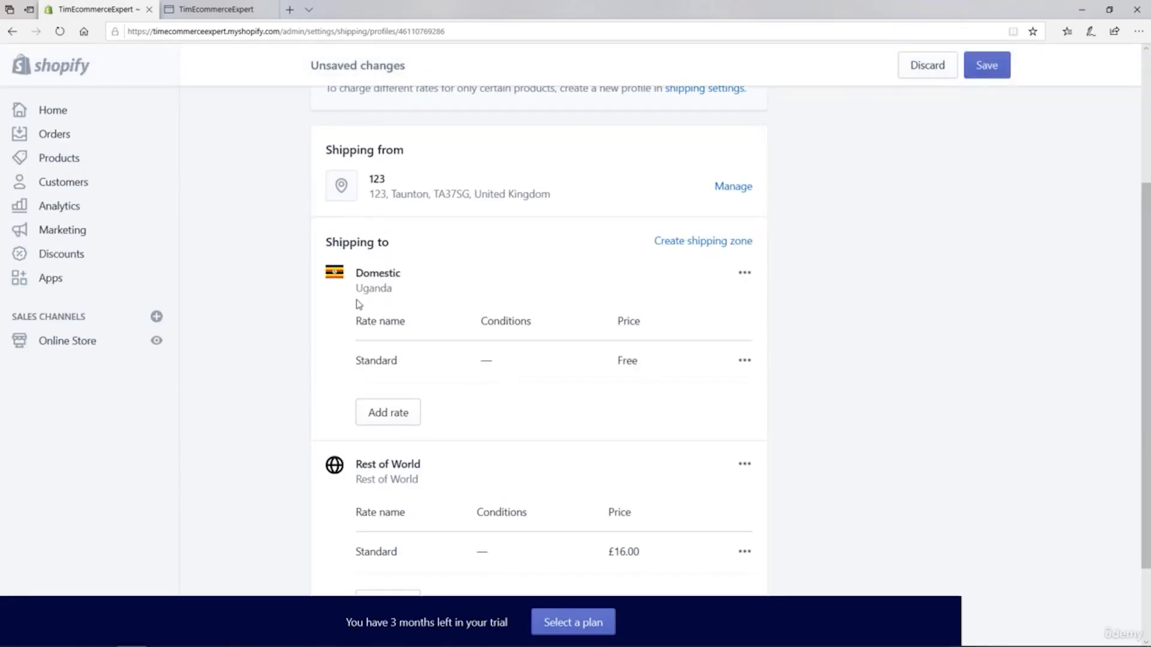
Look over the shipping zones, view the form for creating a new zone and close it without creating one.
{"action": "scroll", "coordinate": [258, 360], "scroll_direction": "down", "scroll_amount": 2}
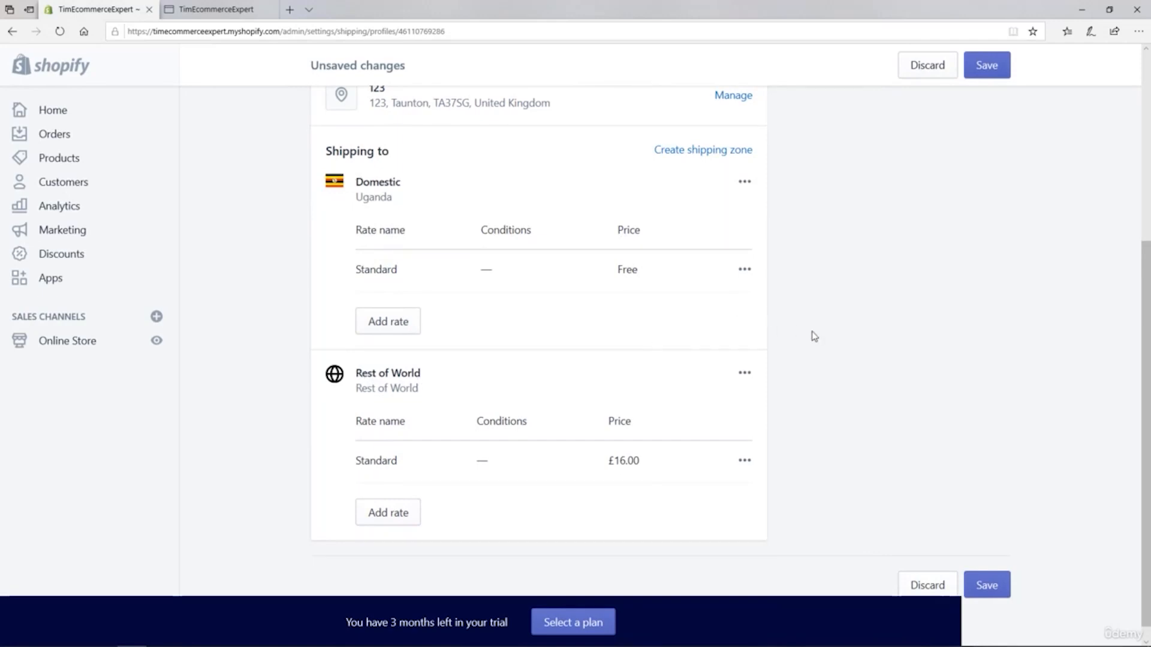
{"action": "scroll", "coordinate": [814, 336], "scroll_direction": "up", "scroll_amount": 2}
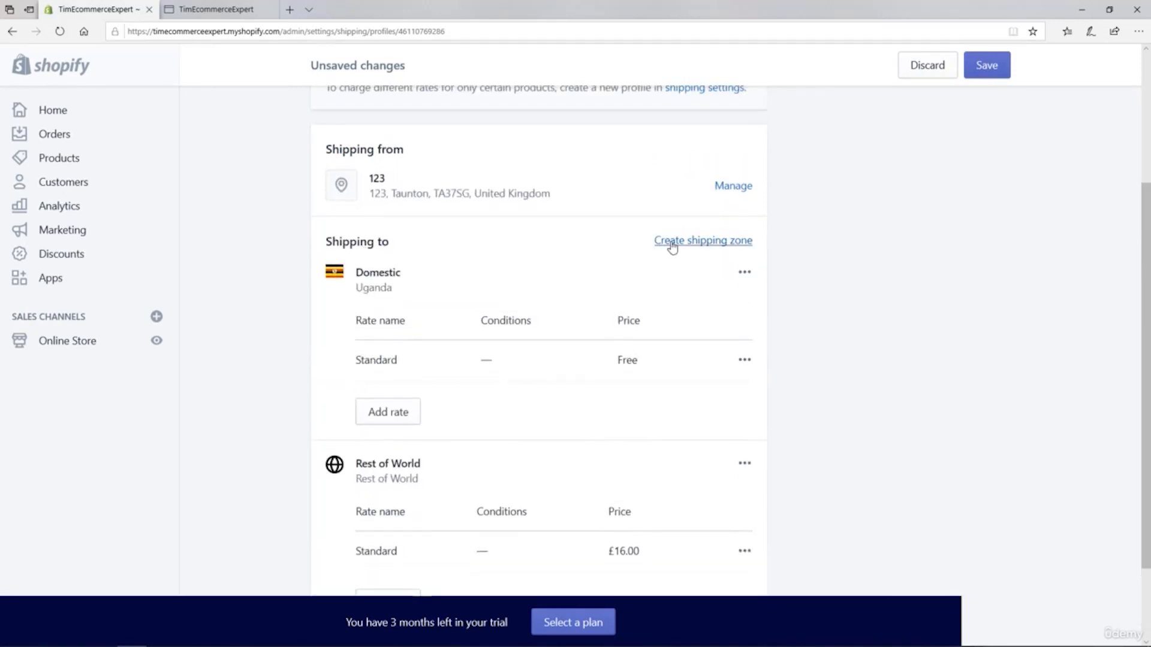
{"action": "left_click", "coordinate": [699, 246]}
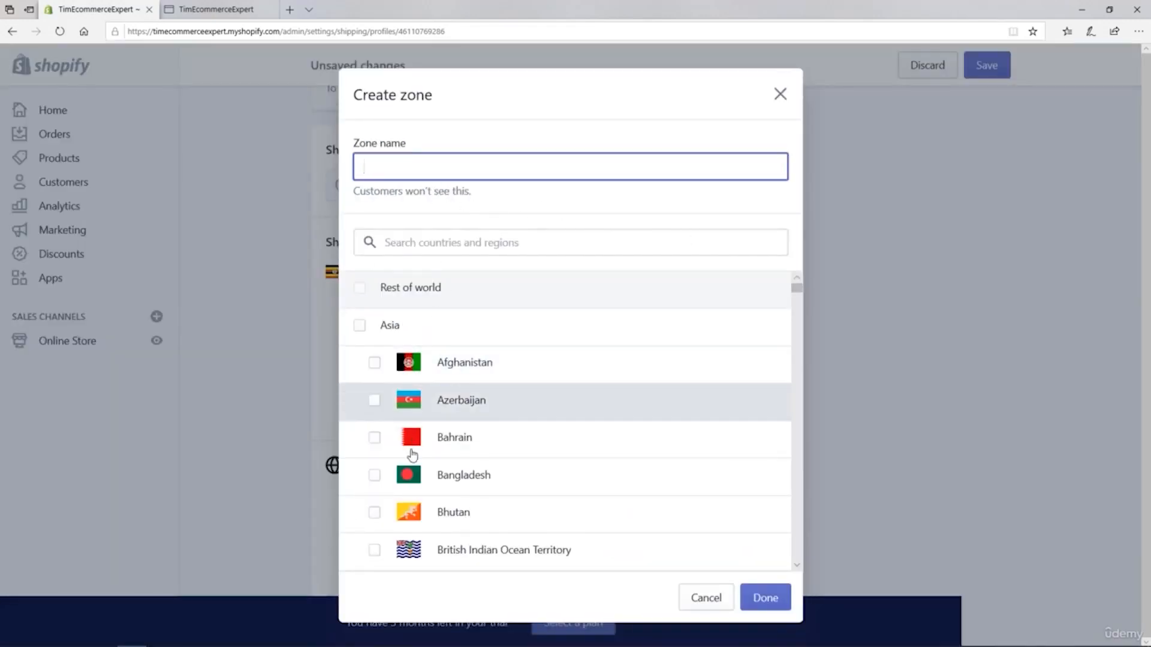
{"action": "left_click", "coordinate": [706, 605]}
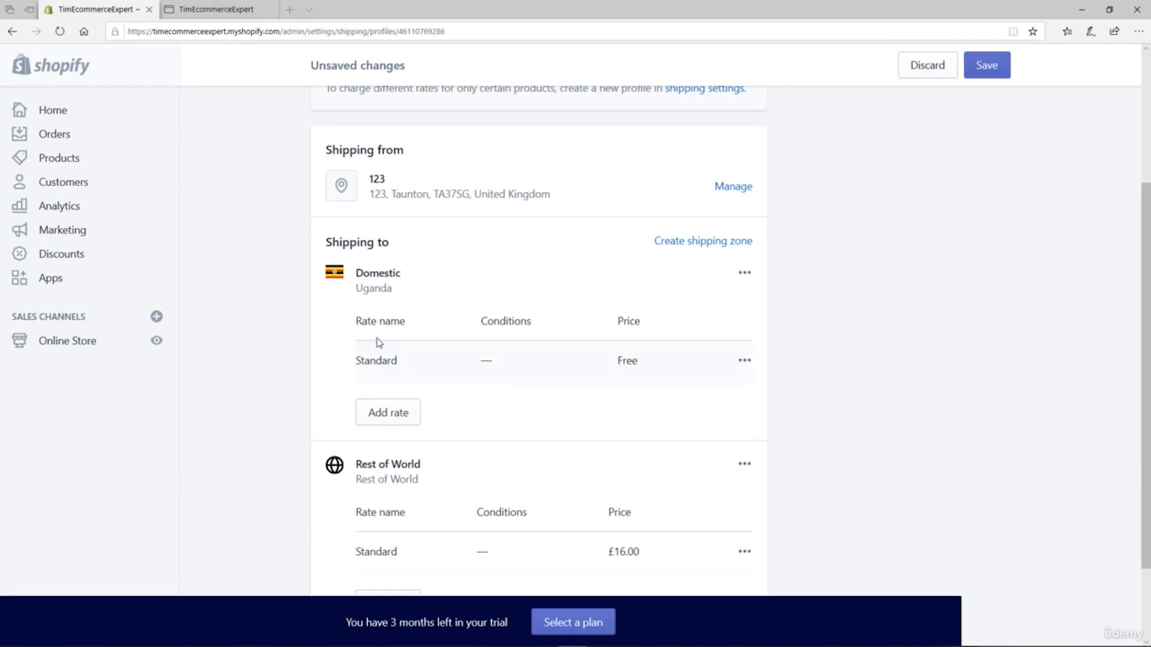
Edit the Domestic zone's Standard rate and set its price to £5.00.
{"action": "left_click", "coordinate": [743, 363]}
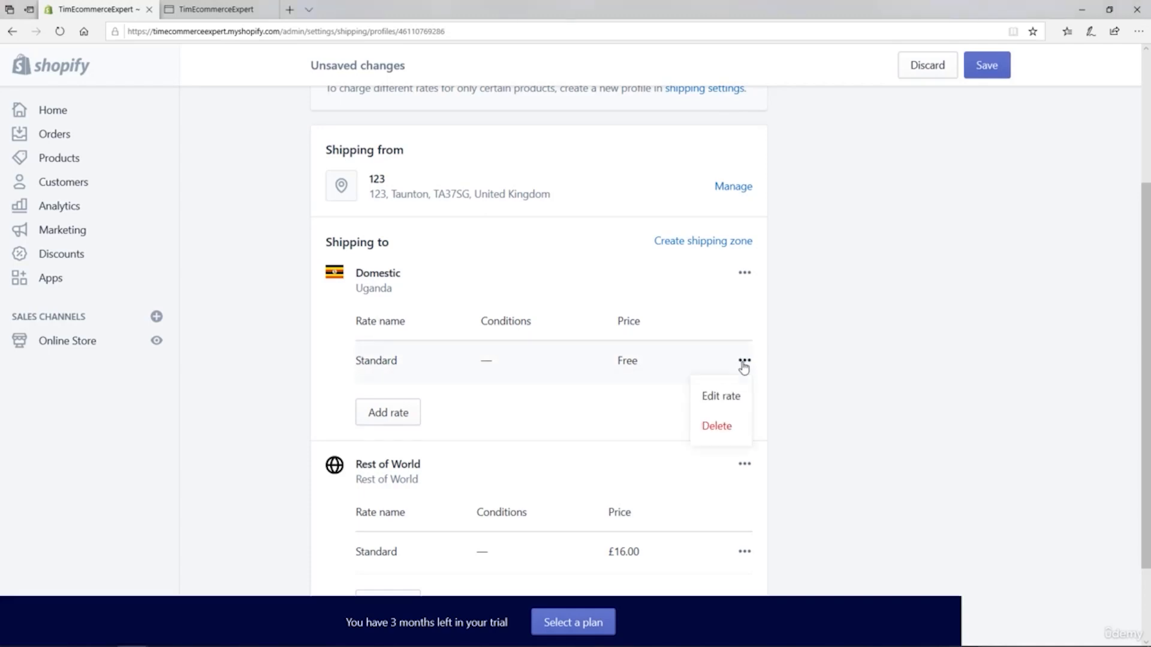
{"action": "left_click", "coordinate": [726, 398]}
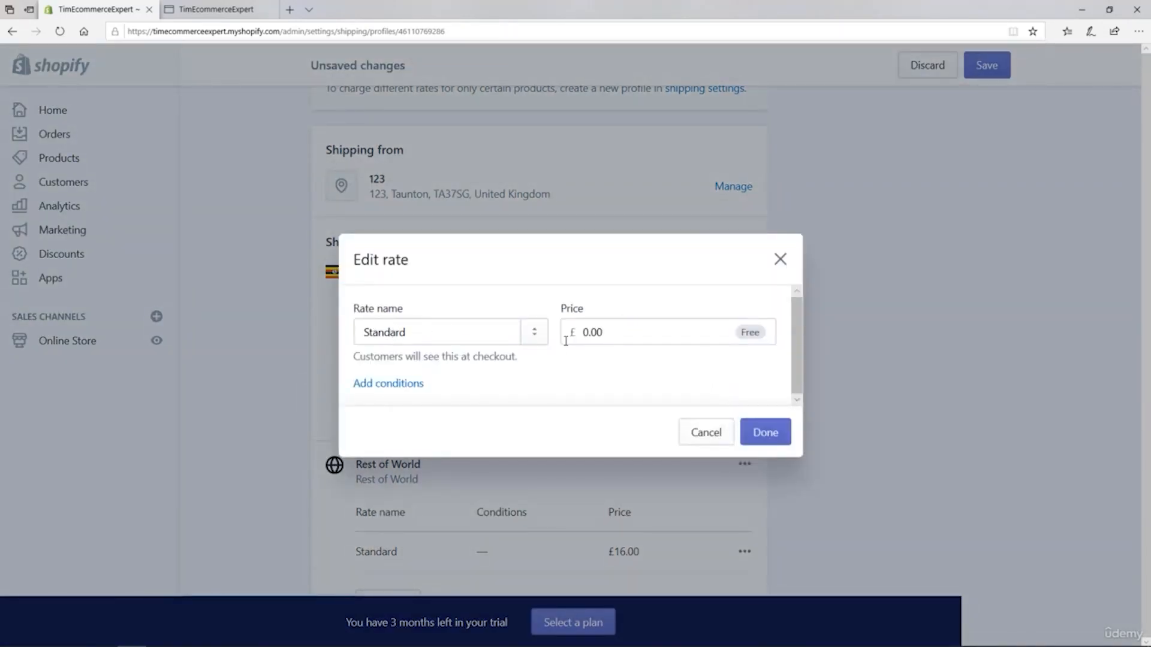
{"action": "left_click_drag", "start_coordinate": [588, 331], "coordinate": [583, 331]}
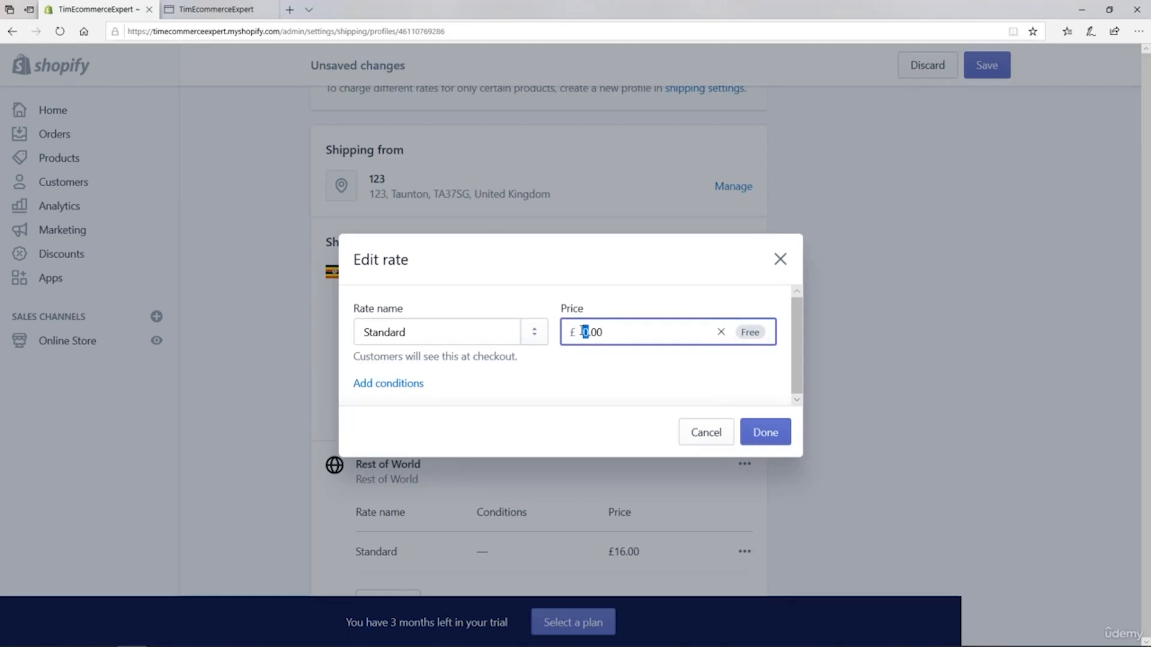
{"action": "type", "text": "5"}
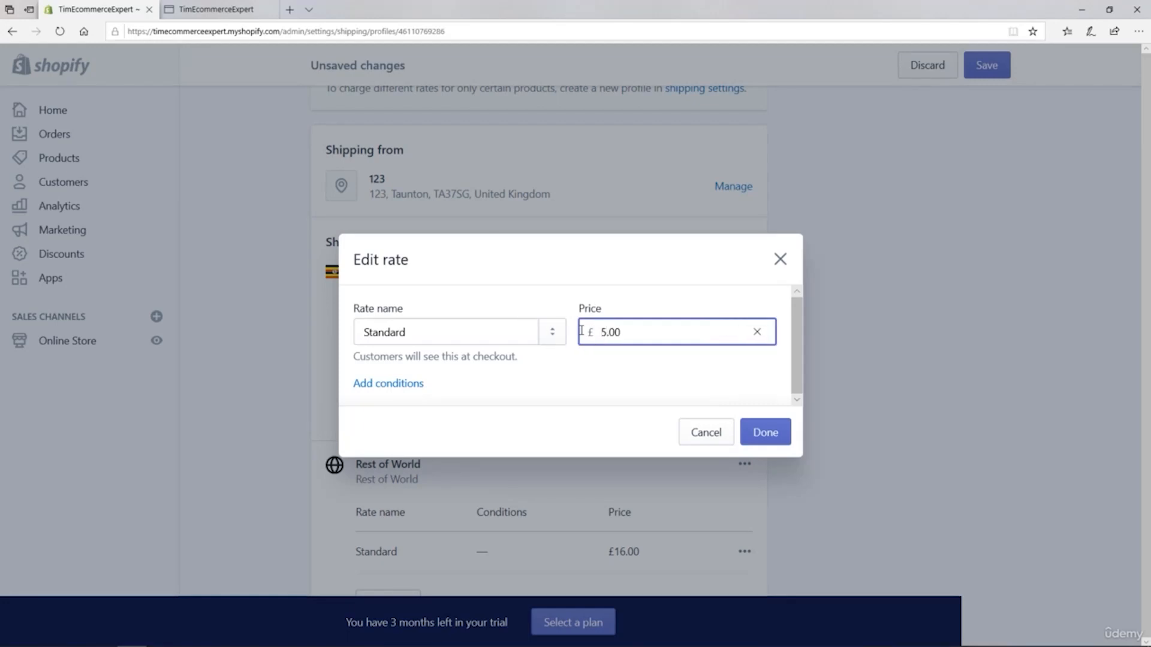
Add an item weight condition with a maximum of 10 lb to the Standard rate and confirm it.
{"action": "left_click", "coordinate": [388, 384]}
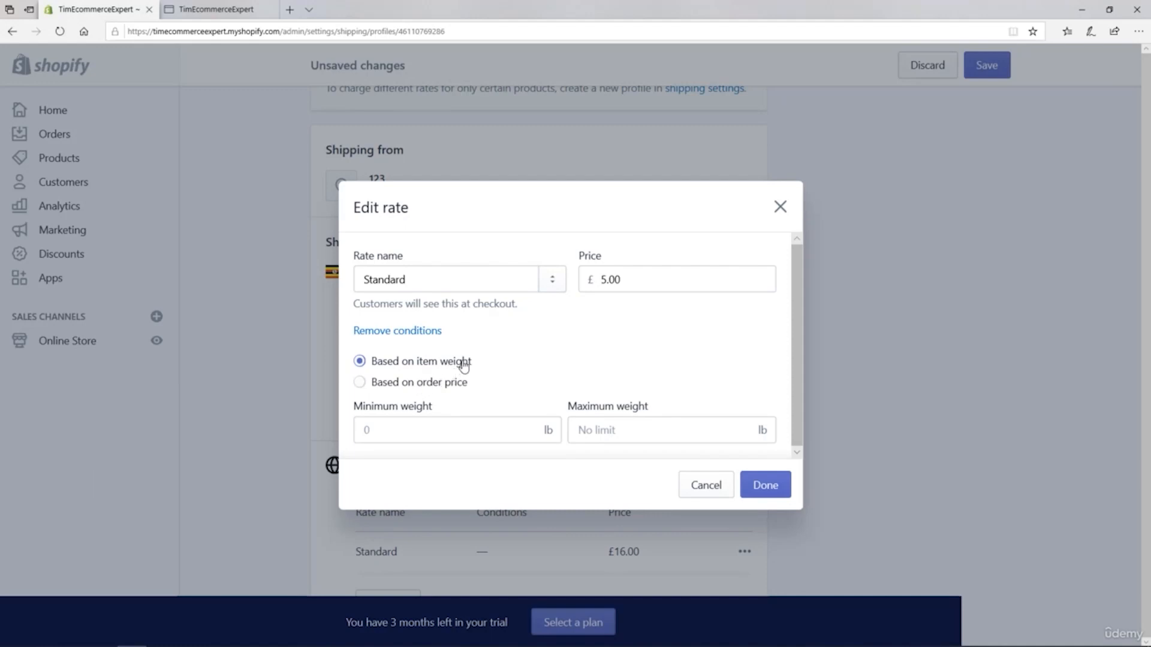
{"action": "left_click", "coordinate": [389, 432]}
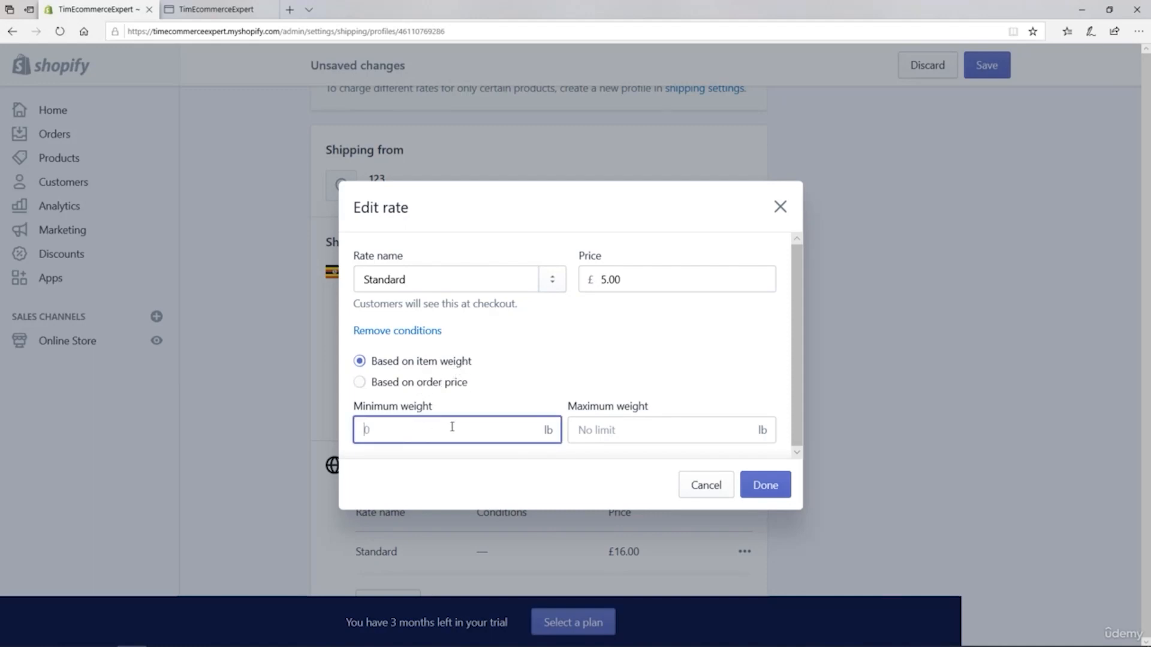
{"action": "left_click", "coordinate": [611, 436]}
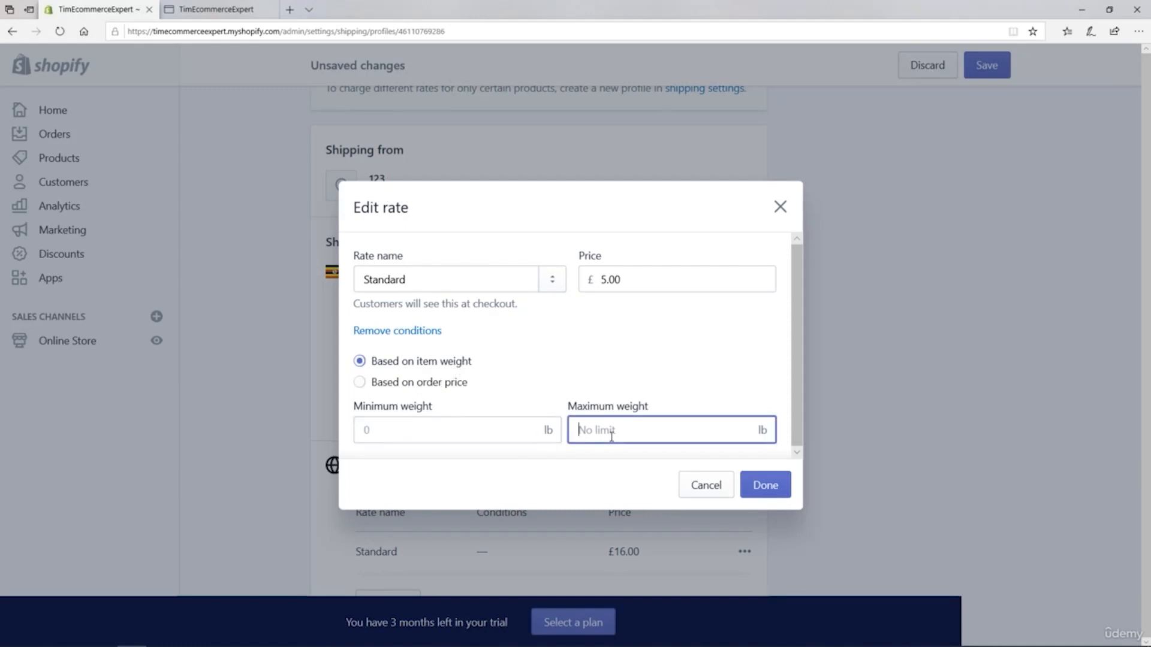
{"action": "type", "text": "10"}
{"action": "left_click", "coordinate": [639, 319]}
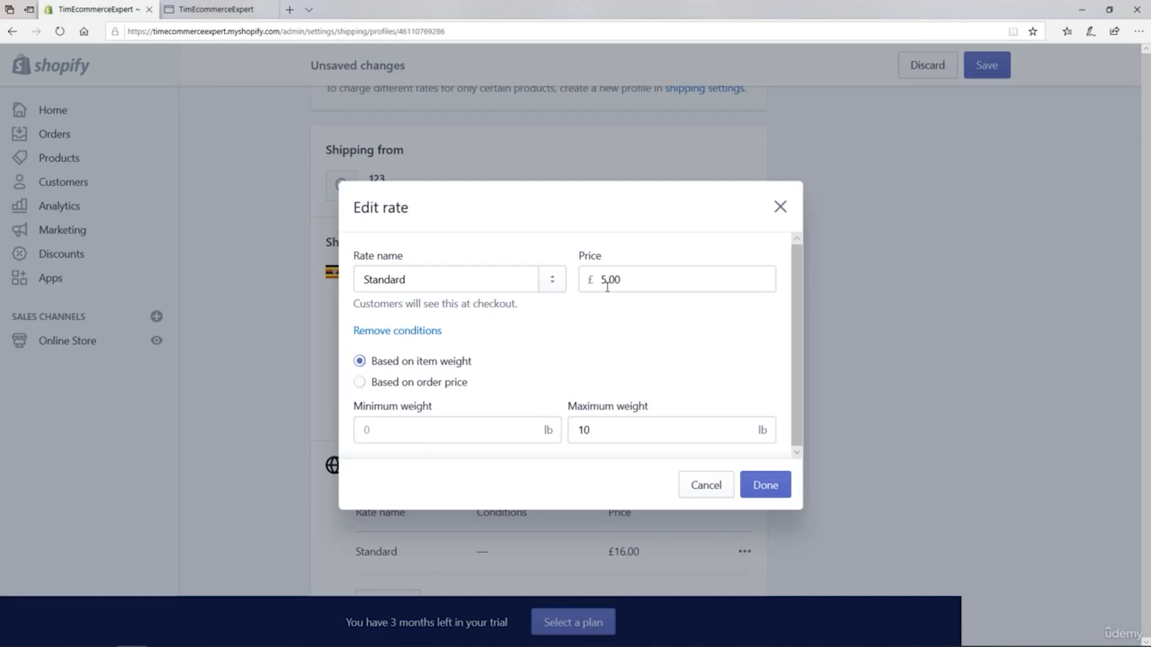
{"action": "left_click", "coordinate": [763, 489]}
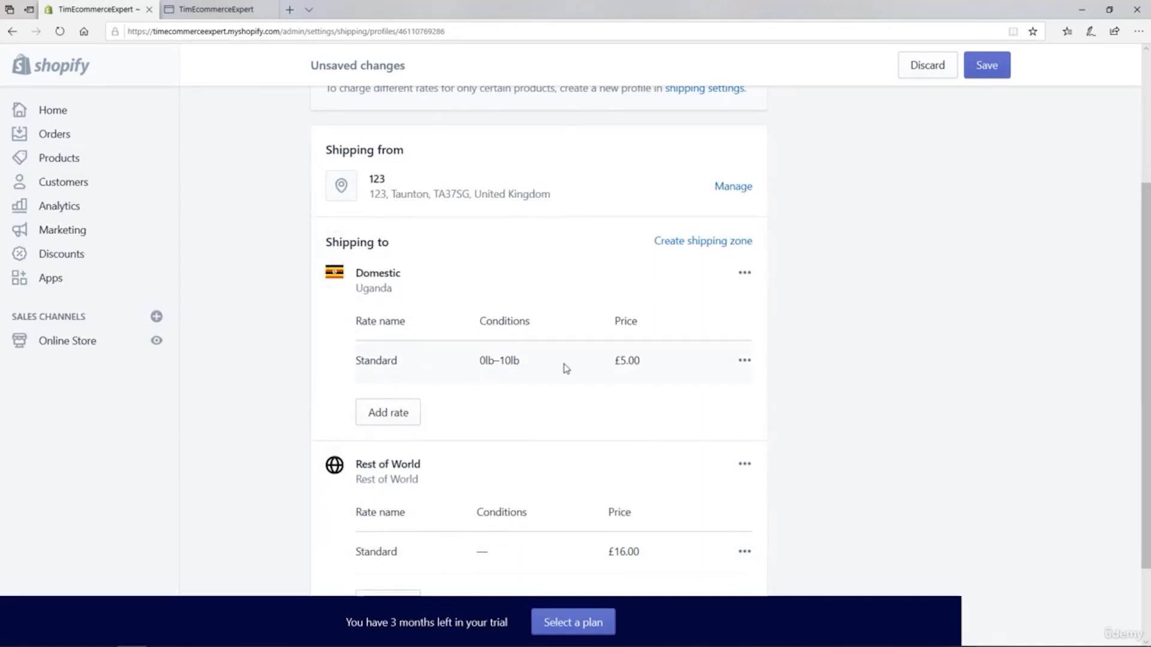
Start a new Domestic shipping rate named "Standard 2" with a price of £10.00.
{"action": "left_click", "coordinate": [394, 423]}
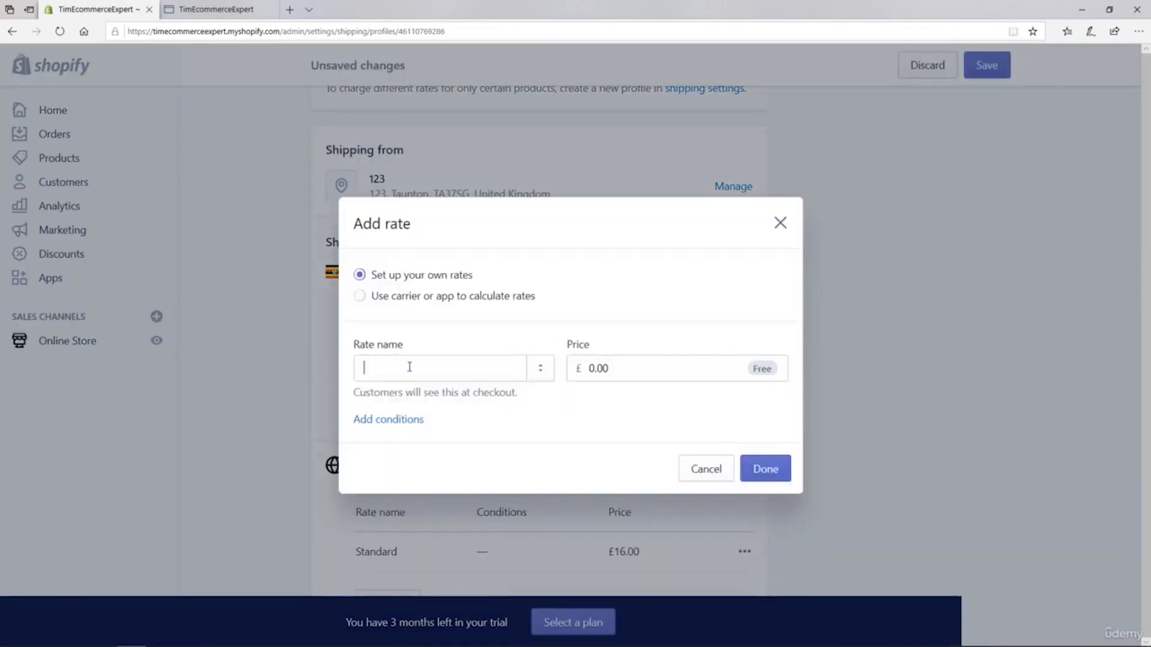
{"action": "left_click", "coordinate": [411, 367]}
{"action": "left_click", "coordinate": [402, 400]}
{"action": "left_click", "coordinate": [420, 368]}
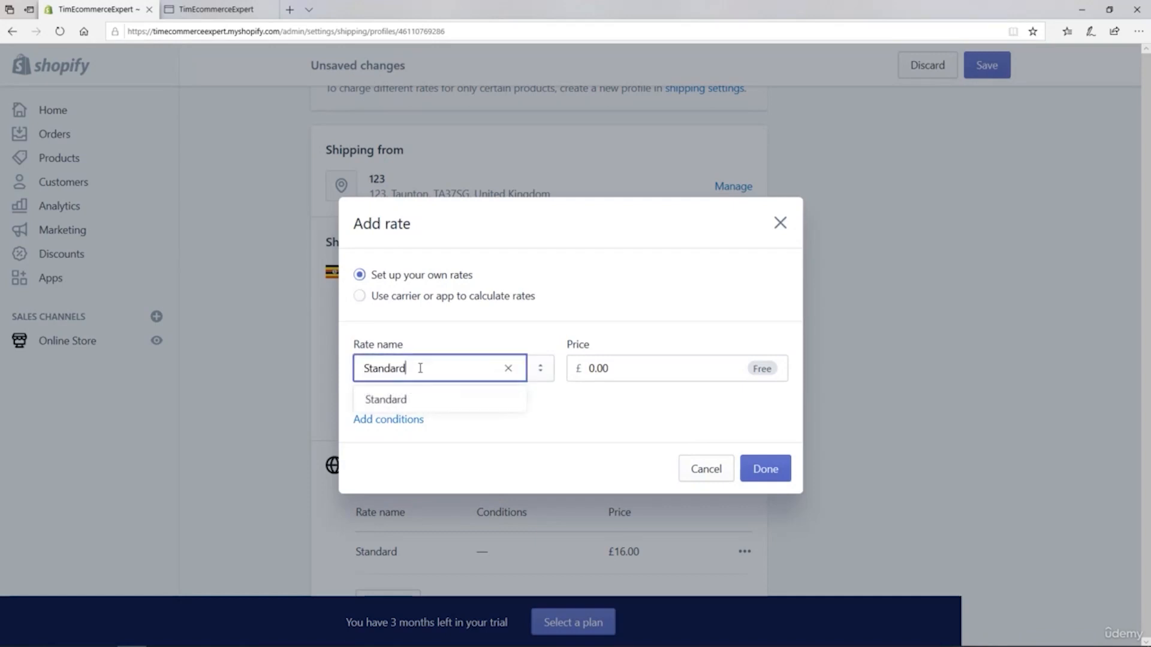
{"action": "type", "text": "2"}
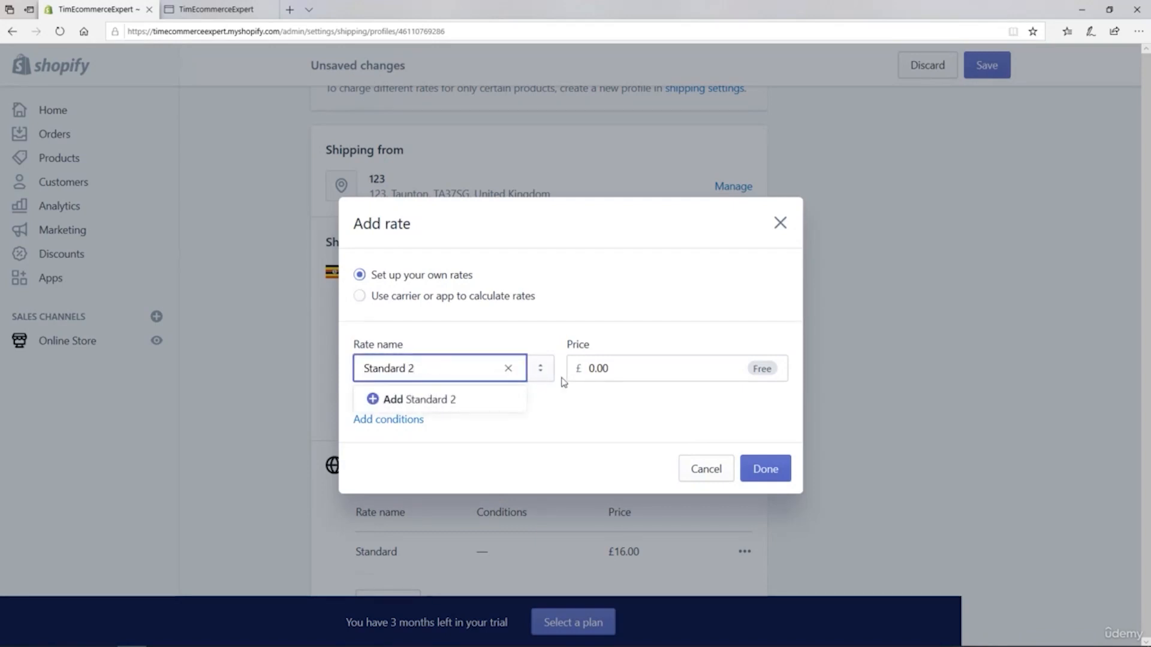
{"action": "left_click", "coordinate": [593, 370]}
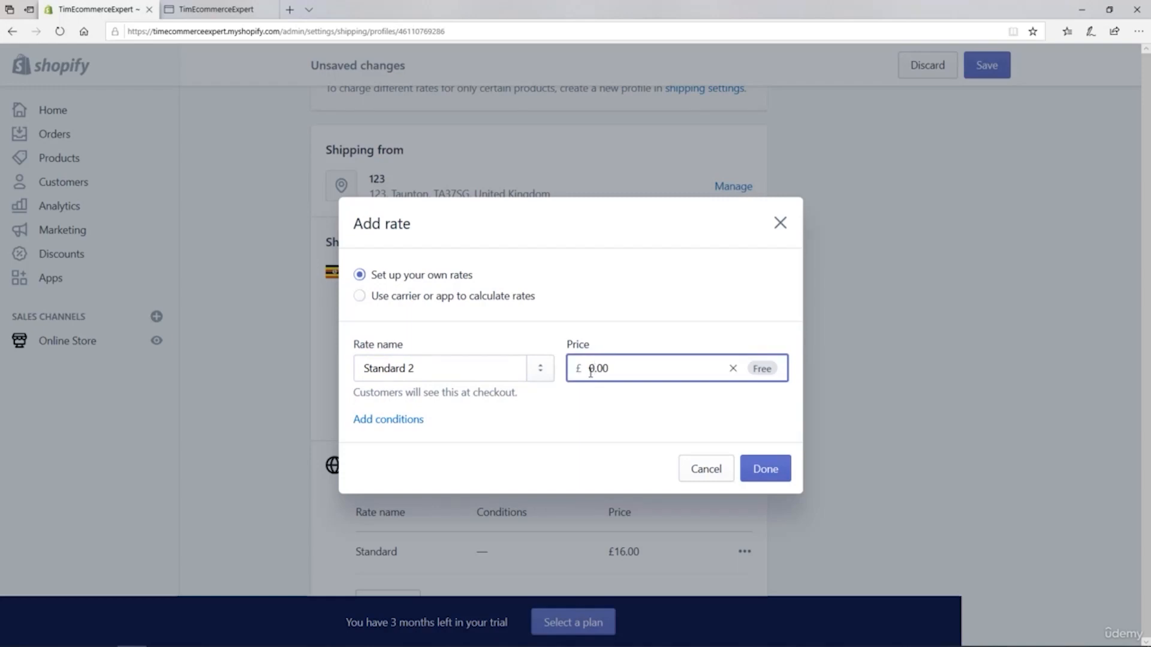
{"action": "type", "text": "10"}
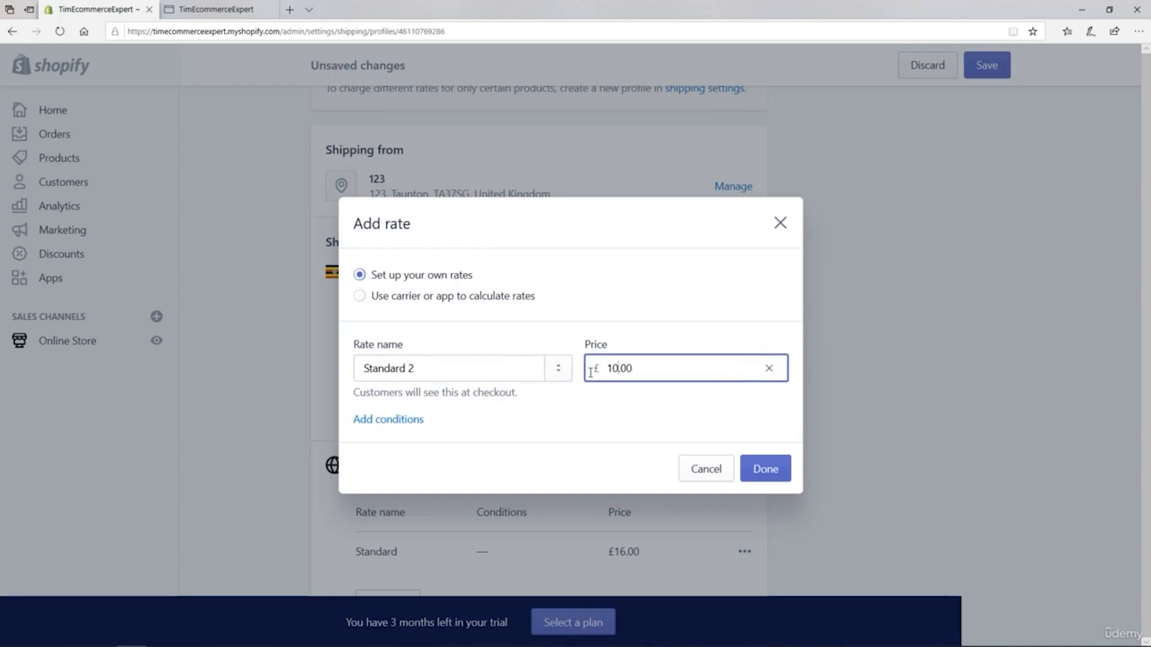
Give the Standard 2 rate an item weight condition with a 10 lb minimum and no maximum, and confirm it.
{"action": "left_click", "coordinate": [408, 420]}
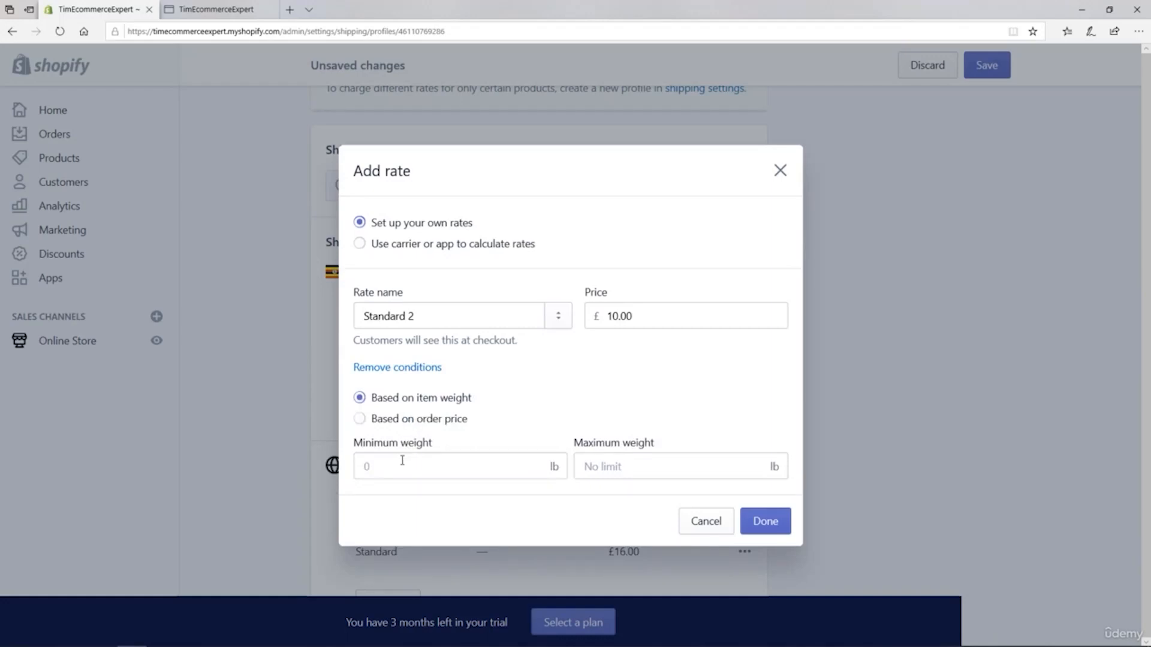
{"action": "left_click", "coordinate": [402, 461]}
{"action": "type", "text": "10"}
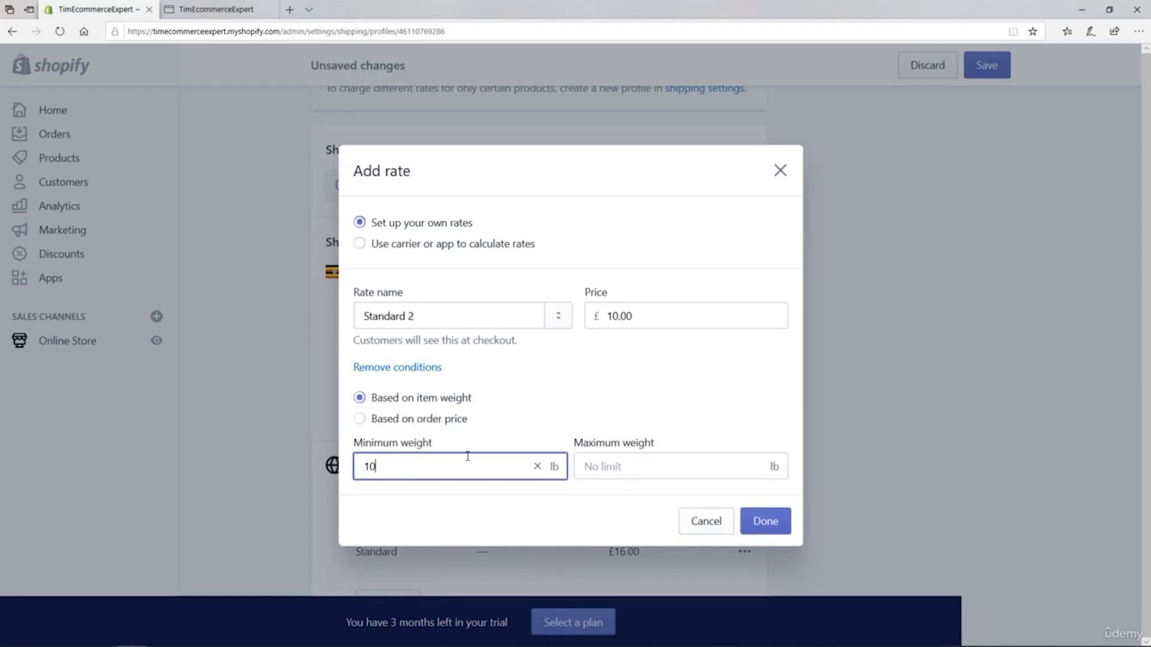
{"action": "key", "text": "Tab"}
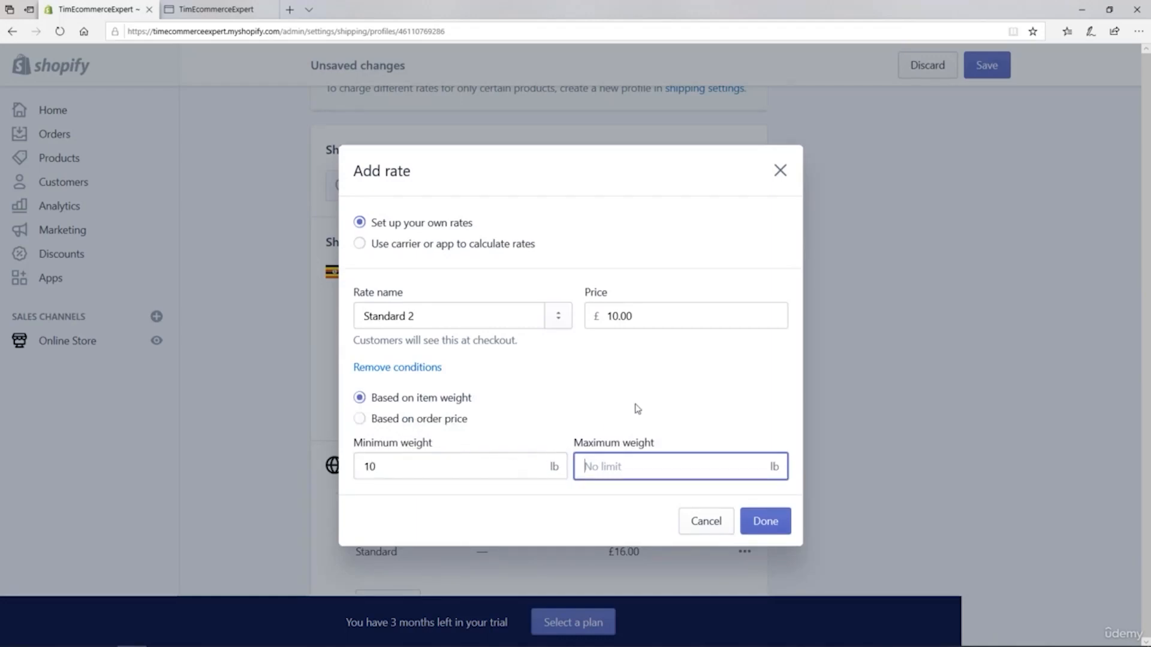
{"action": "left_click", "coordinate": [757, 525]}
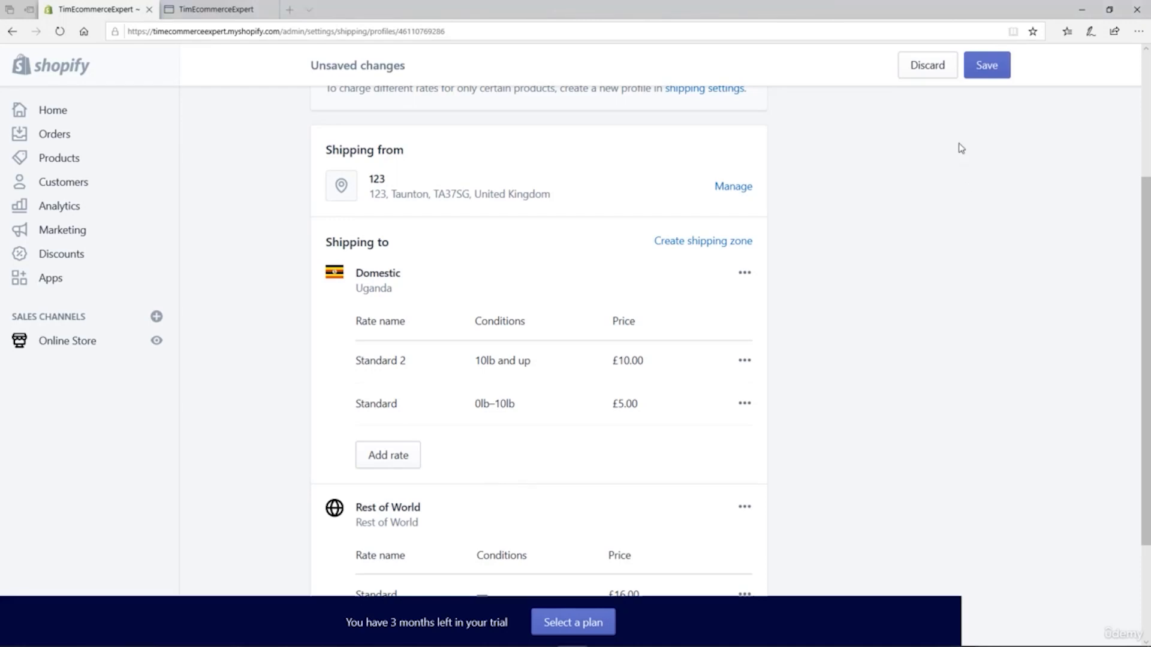
Discard all unsaved changes to the shipping zones and rates.
{"action": "left_click", "coordinate": [920, 71]}
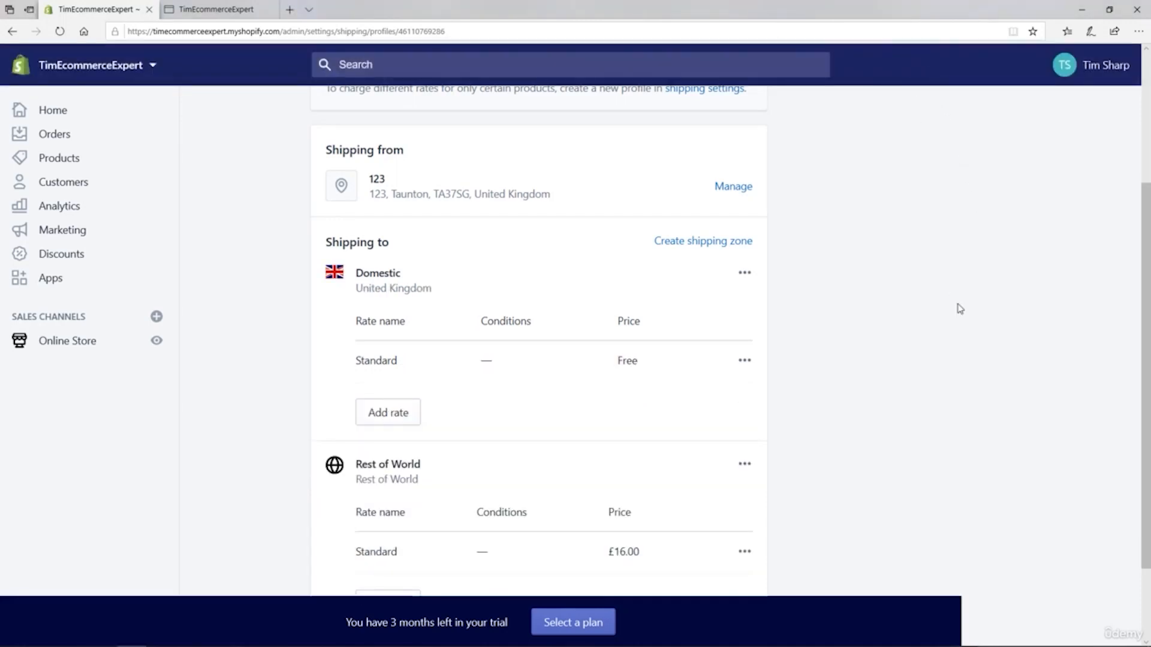
Return to the Shipping settings and review the custom shipping rates for products section.
{"action": "scroll", "coordinate": [959, 322], "scroll_direction": "up", "scroll_amount": 3}
{"action": "left_click", "coordinate": [348, 121]}
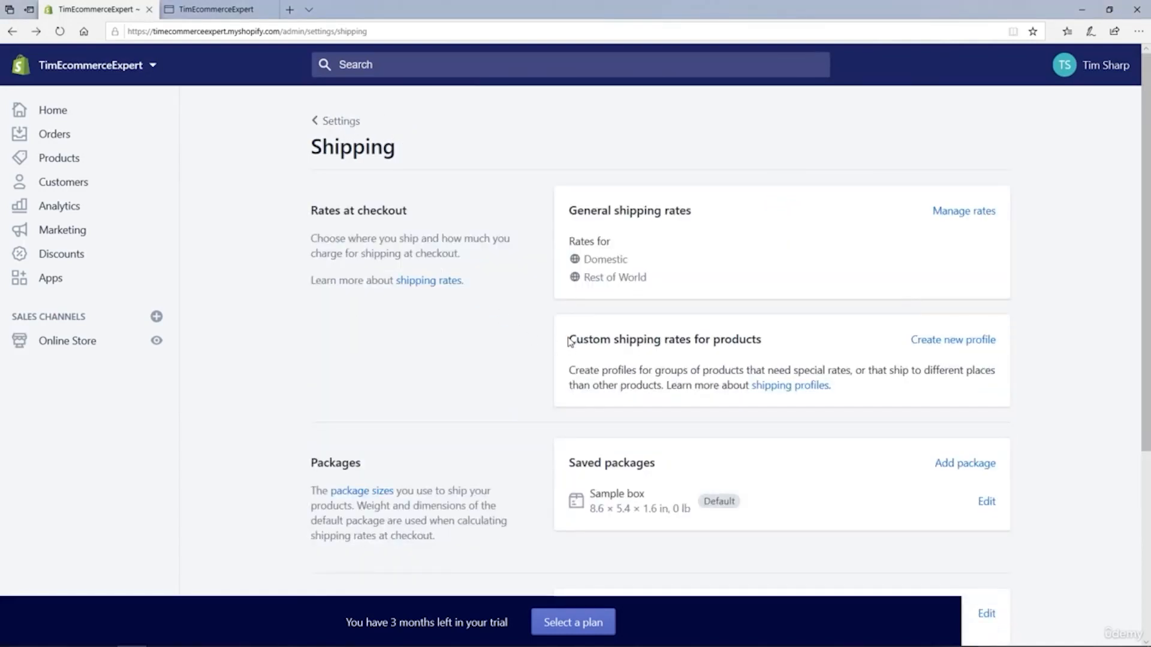
{"action": "left_click_drag", "start_coordinate": [568, 339], "coordinate": [760, 344]}
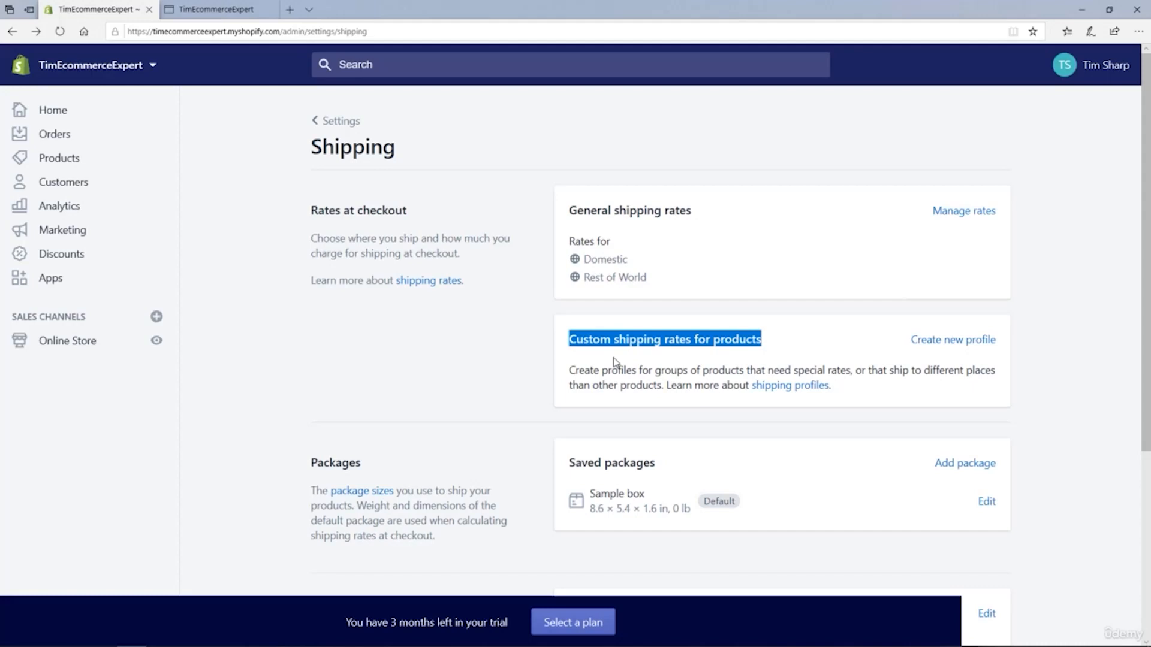
Open the form for a new custom shipping profile, look through its sections, and return to the Packages section of the Shipping settings.
{"action": "left_click", "coordinate": [926, 343]}
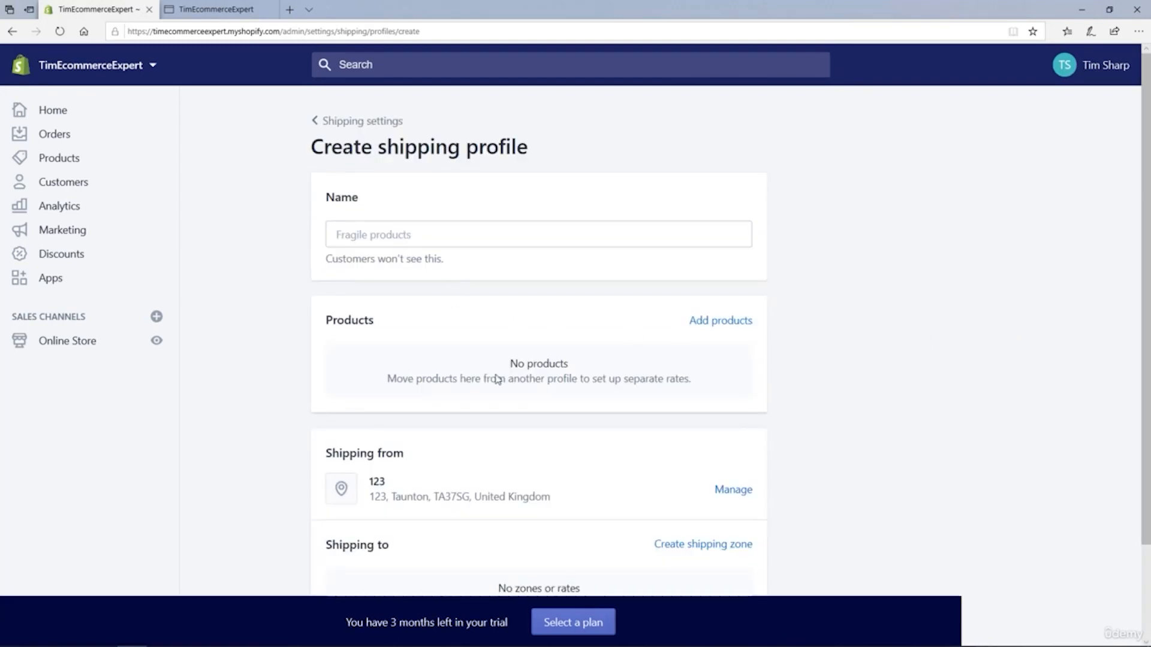
{"action": "scroll", "coordinate": [781, 393], "scroll_direction": "down", "scroll_amount": 2}
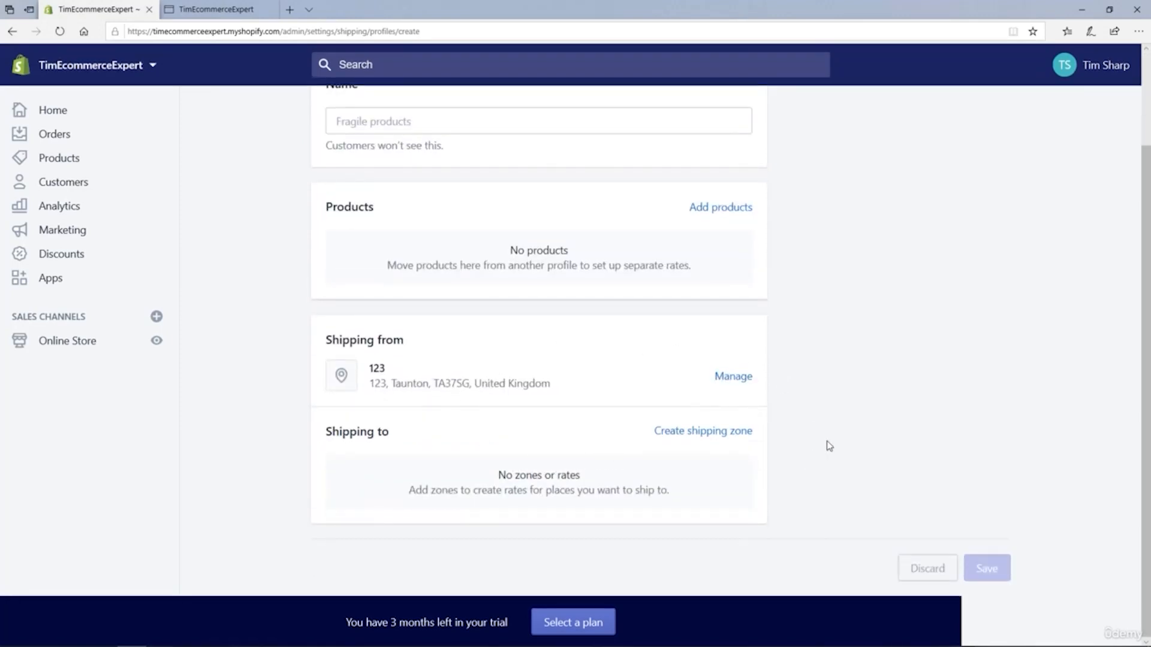
{"action": "scroll", "coordinate": [829, 446], "scroll_direction": "up", "scroll_amount": 2}
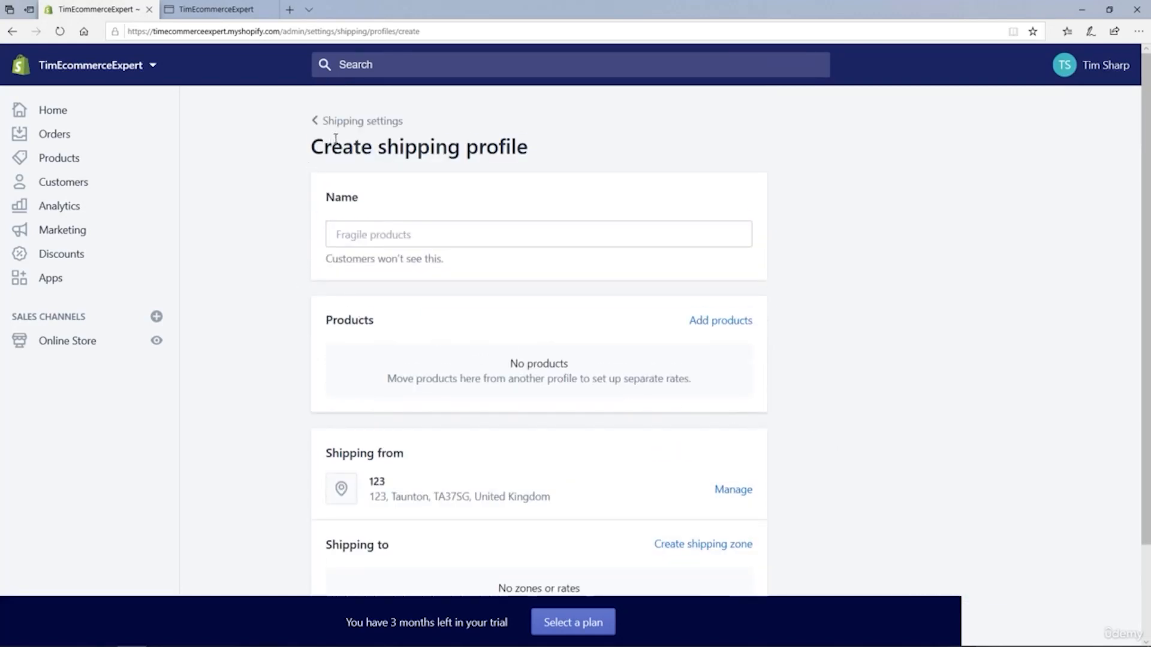
{"action": "left_click", "coordinate": [350, 123]}
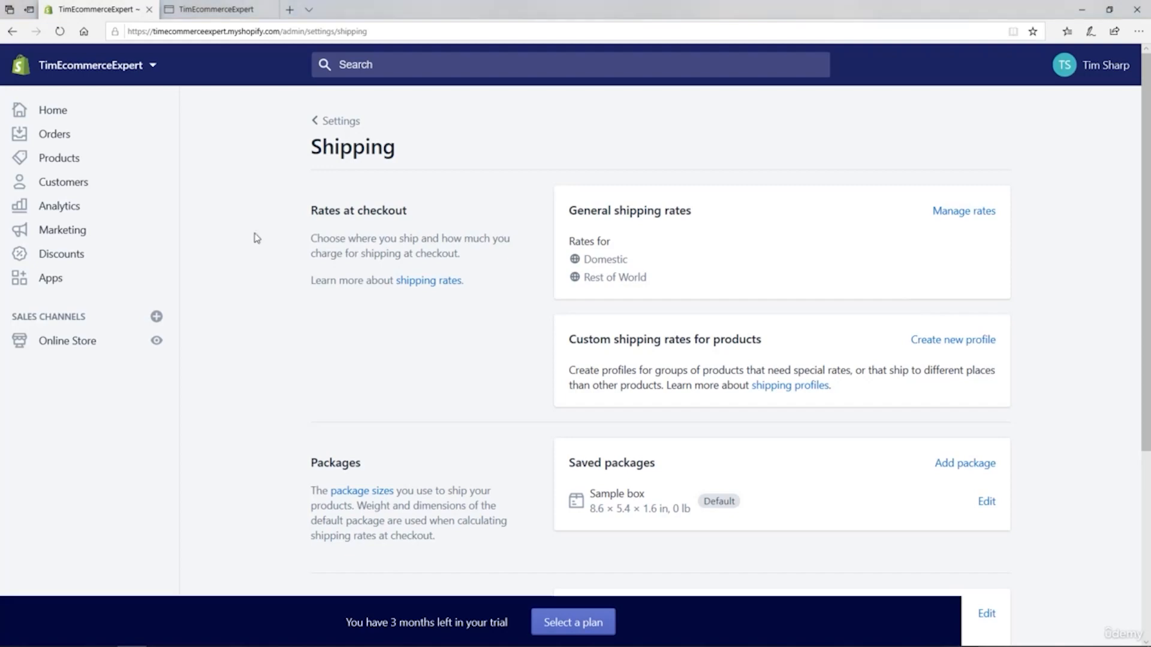
{"action": "double_click", "coordinate": [328, 467]}
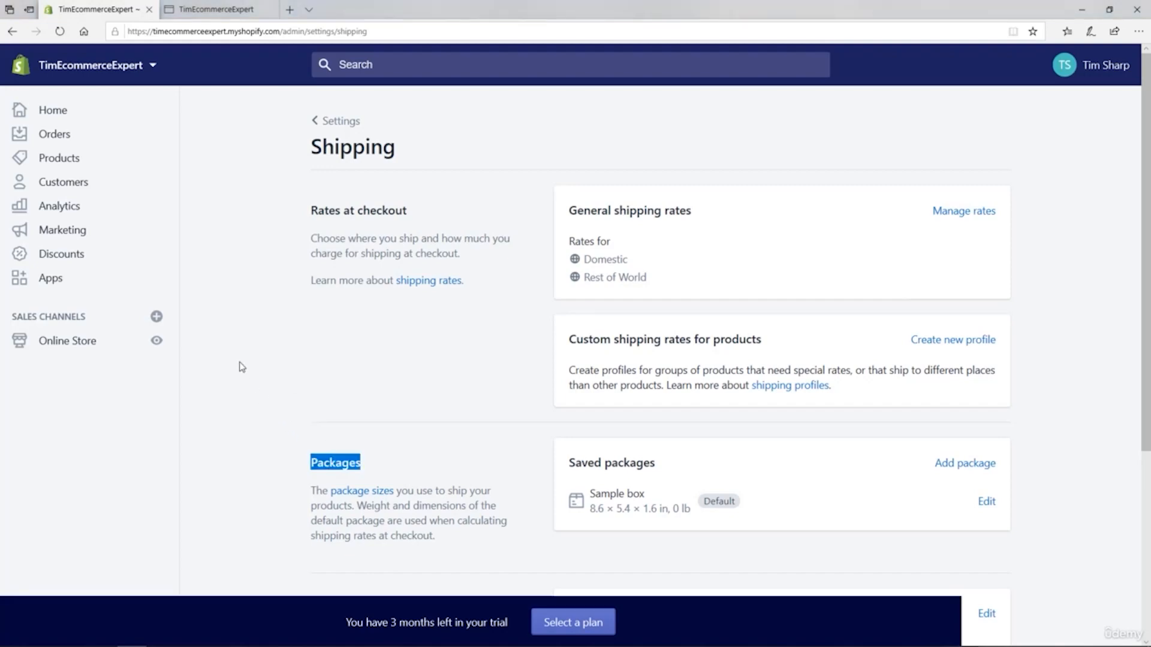
{"action": "scroll", "coordinate": [236, 357], "scroll_direction": "down", "scroll_amount": 5}
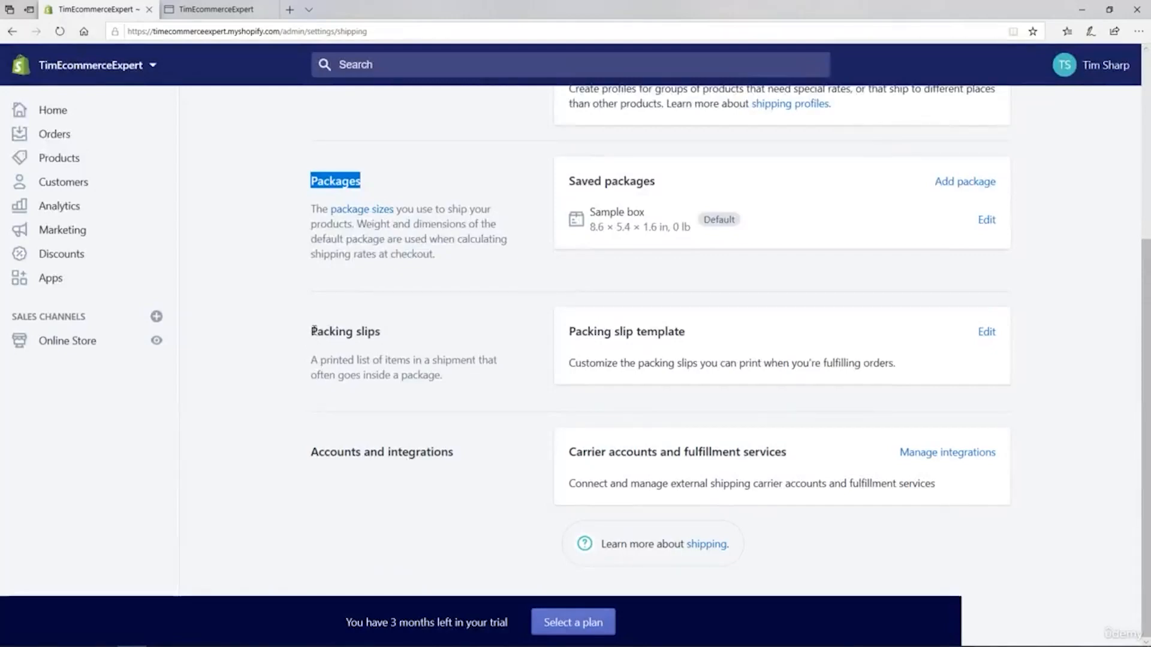
Open the packing slip template for editing, preview the slip as a PDF, and return to the Shipping settings.
{"action": "left_click_drag", "start_coordinate": [311, 332], "coordinate": [383, 339]}
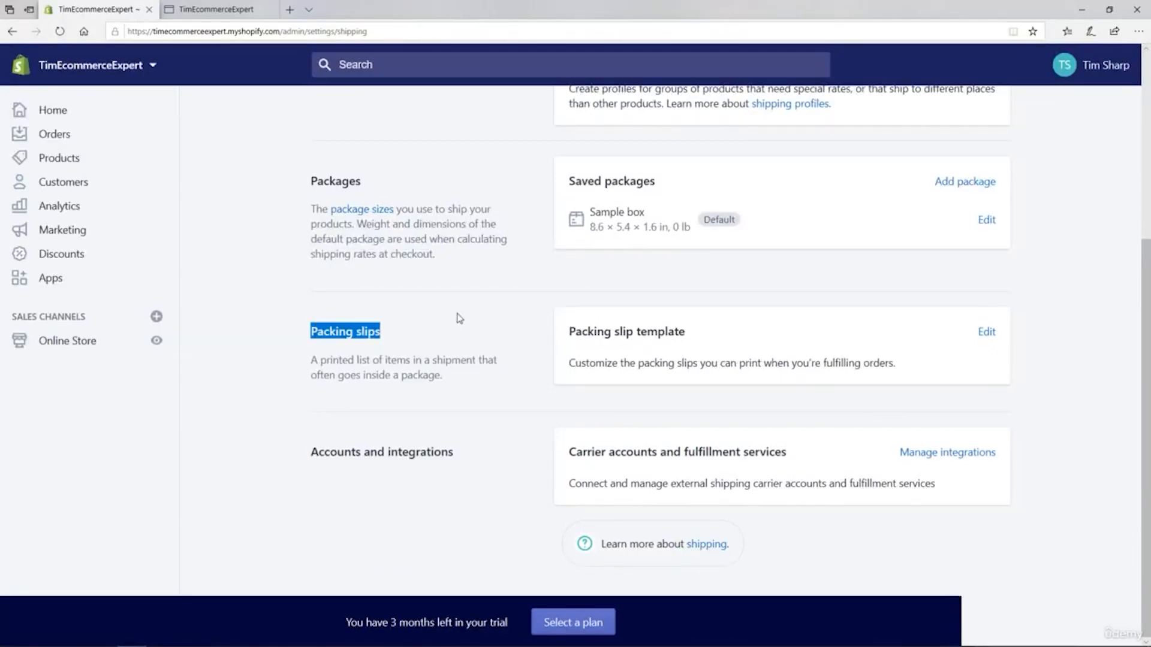
{"action": "left_click", "coordinate": [987, 333]}
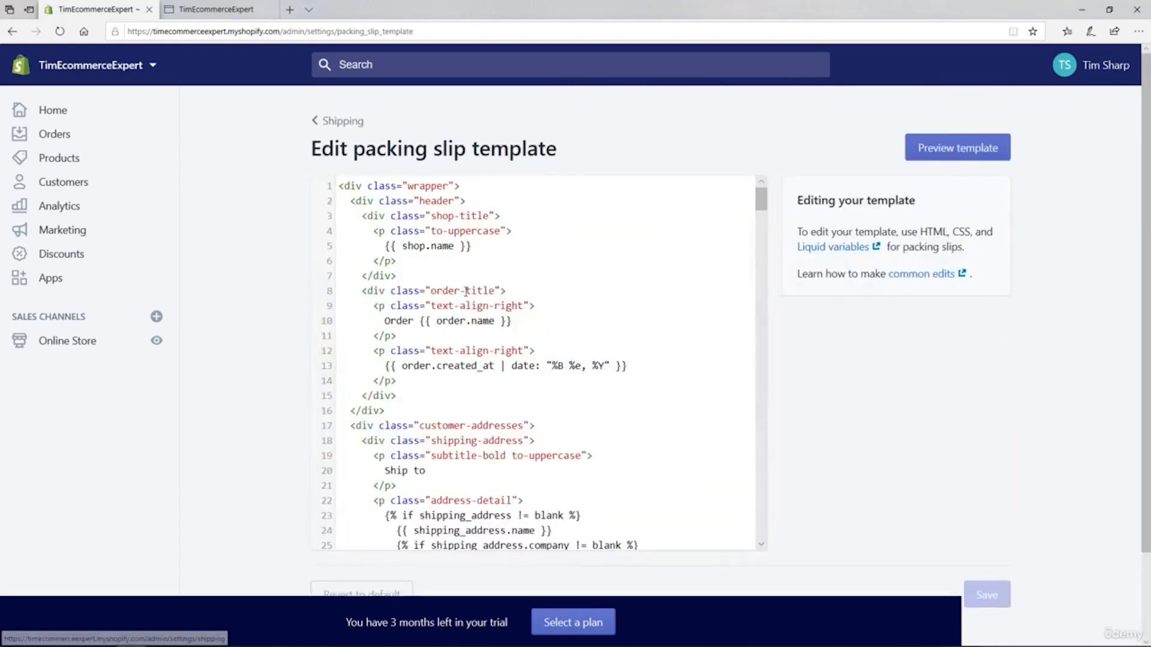
{"action": "left_click", "coordinate": [956, 157]}
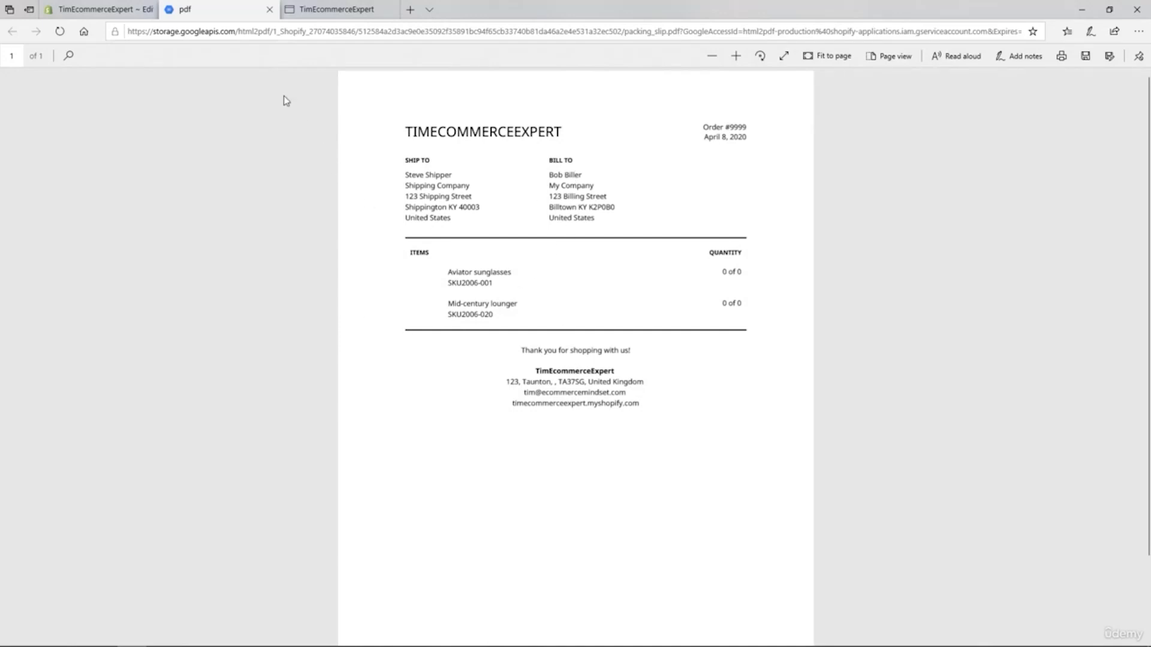
{"action": "left_click", "coordinate": [269, 10]}
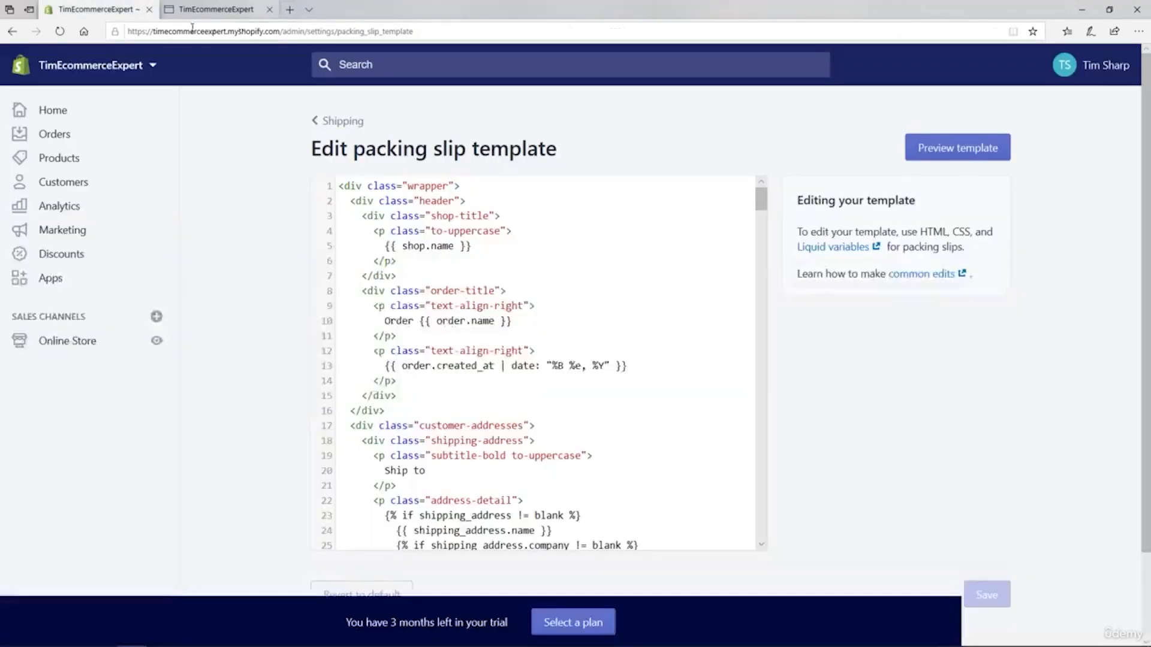
{"action": "left_click", "coordinate": [350, 128]}
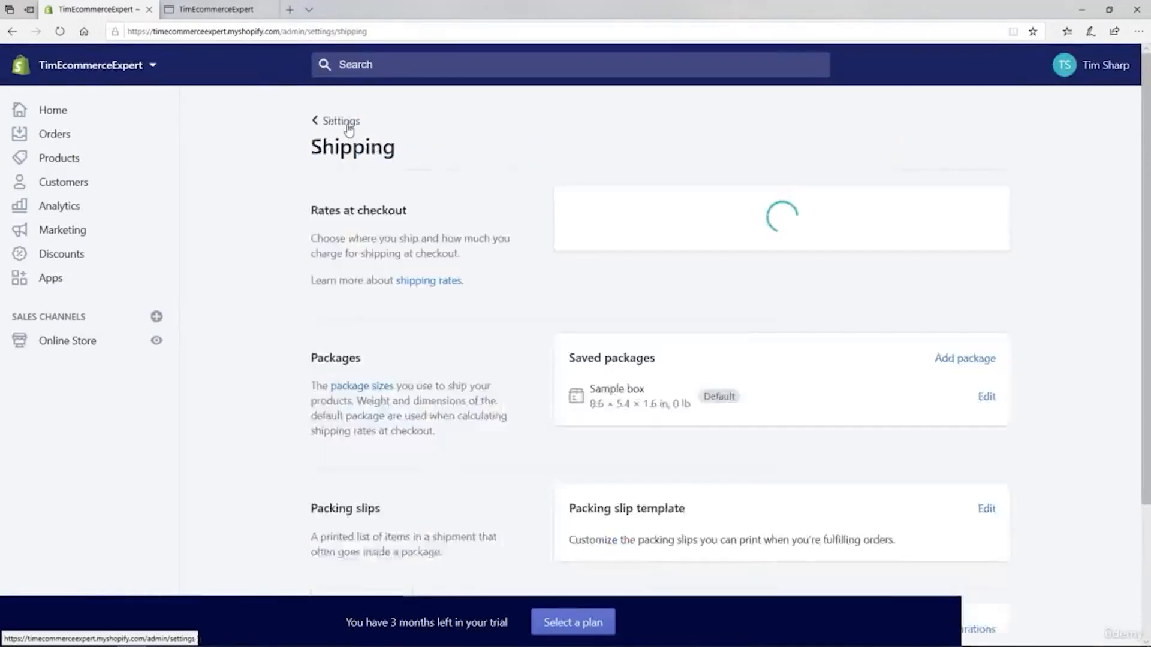
Review the Accounts and integrations section of the Shipping settings, and open the store's Files settings.
{"action": "scroll", "coordinate": [273, 361], "scroll_direction": "down", "scroll_amount": 5}
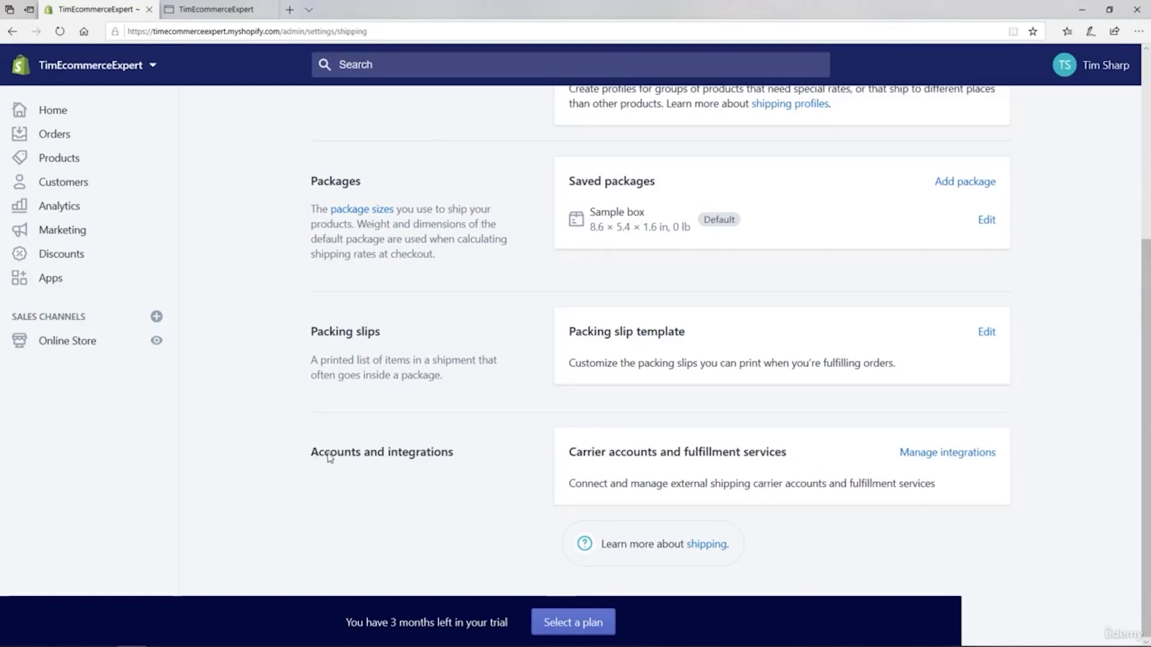
{"action": "left_click_drag", "start_coordinate": [310, 455], "coordinate": [462, 463]}
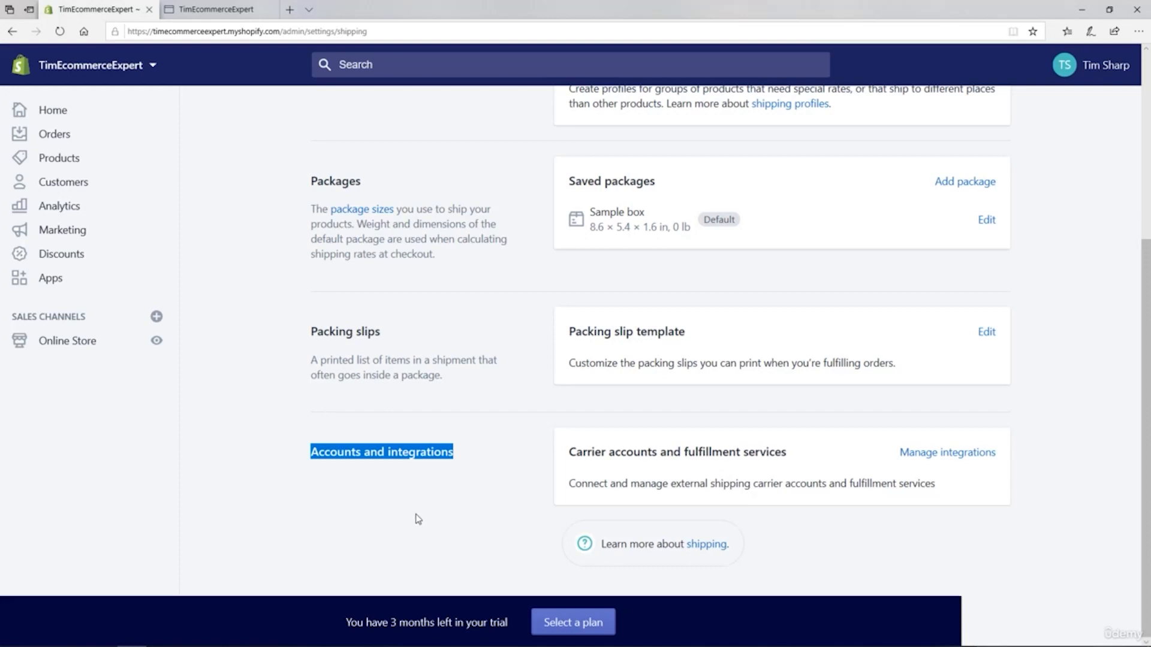
{"action": "key", "text": "alt+Left"}
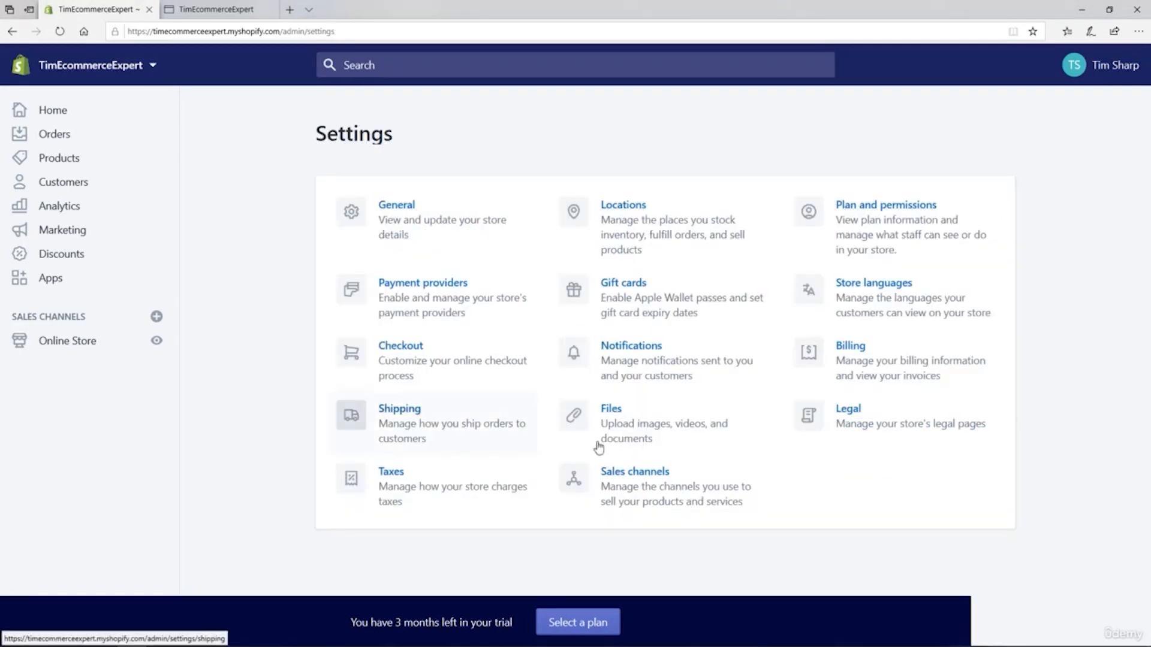
{"action": "left_click", "coordinate": [609, 425]}
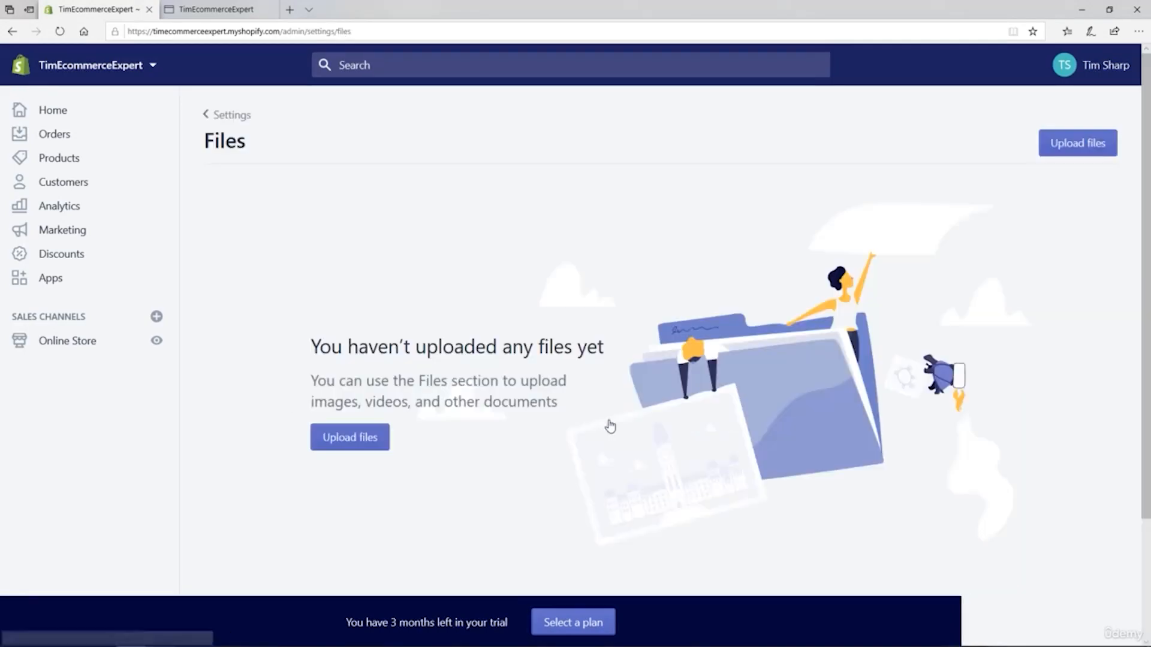
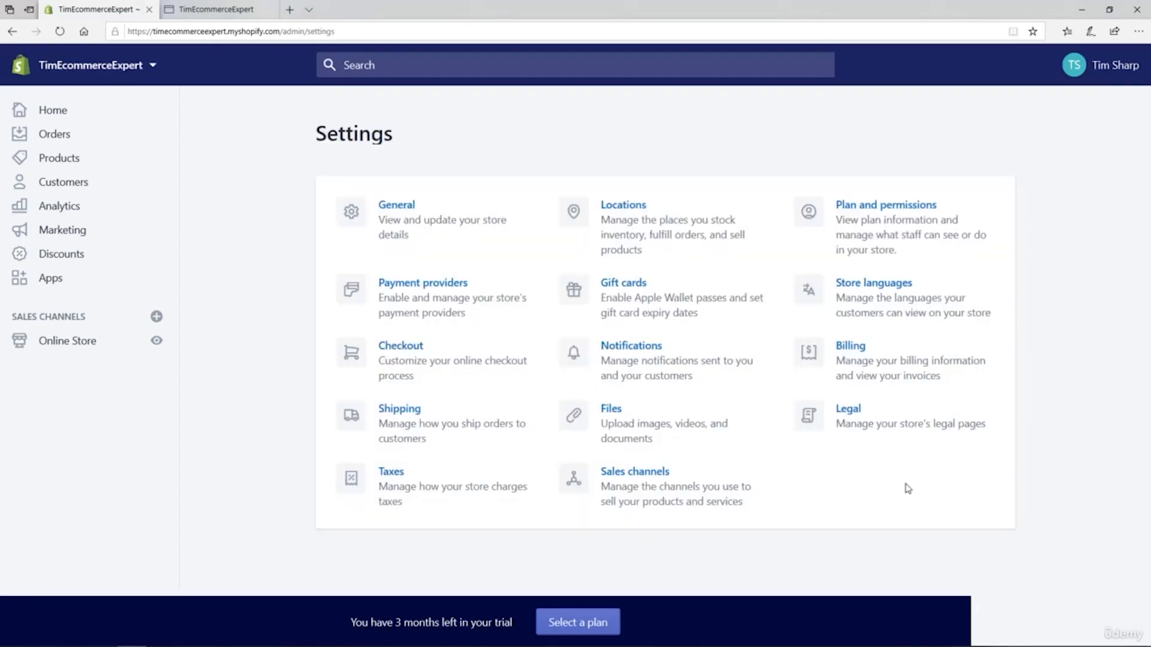
Open the Legal settings and review the sections for the refund policy, privacy policy, terms of service and shipping policy.
{"action": "left_click", "coordinate": [837, 425]}
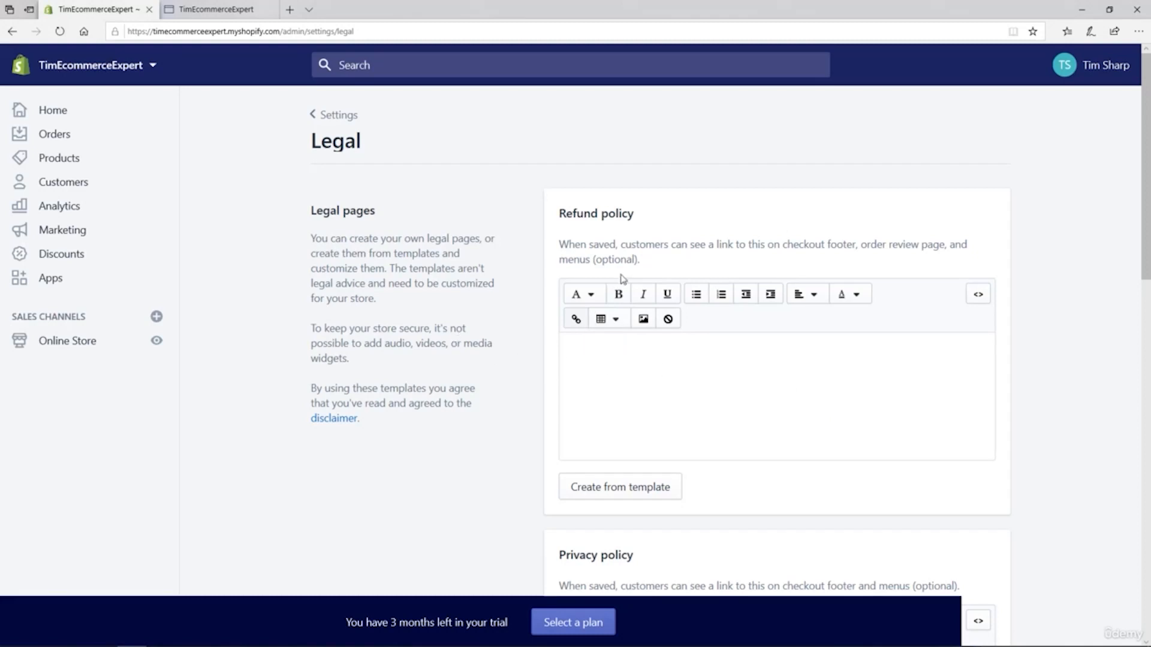
{"action": "scroll", "coordinate": [563, 252], "scroll_direction": "down", "scroll_amount": 5}
{"action": "scroll", "coordinate": [518, 306], "scroll_direction": "down", "scroll_amount": 3}
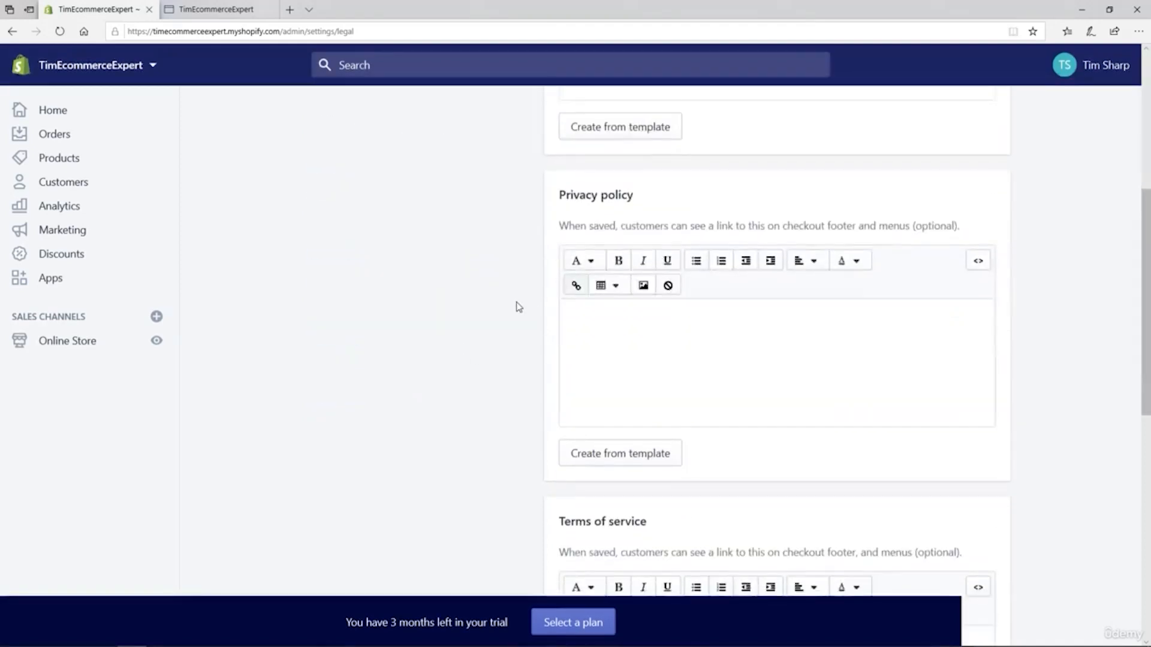
{"action": "scroll", "coordinate": [472, 364], "scroll_direction": "down", "scroll_amount": 6}
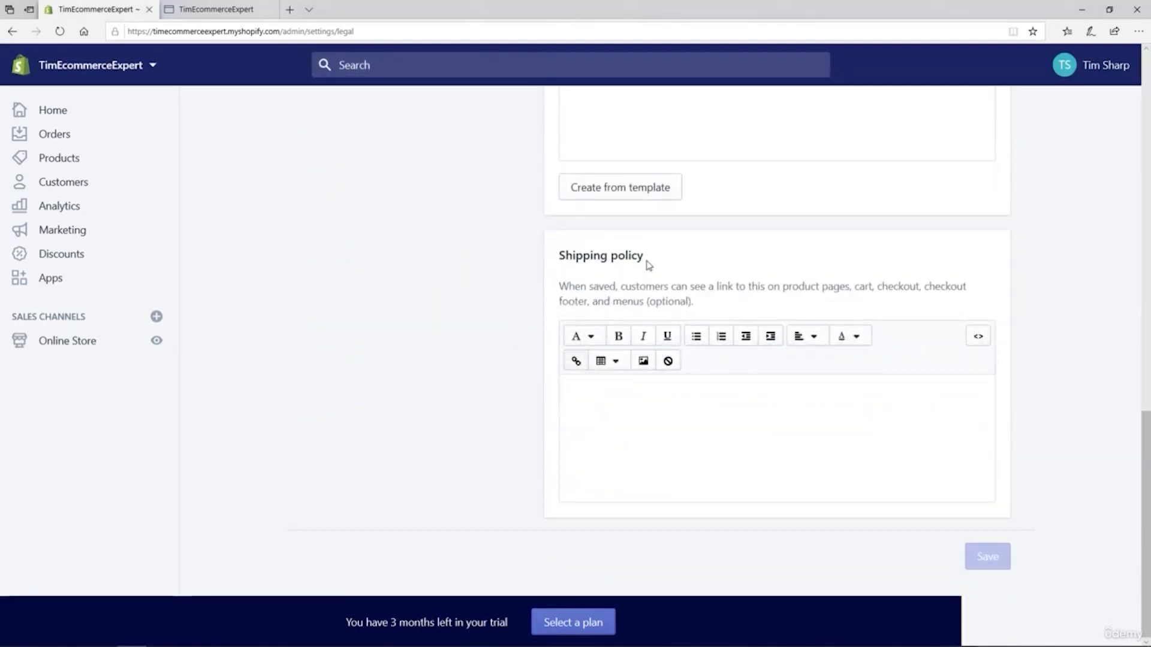
{"action": "scroll", "coordinate": [366, 364], "scroll_direction": "up", "scroll_amount": 9}
{"action": "scroll", "coordinate": [365, 363], "scroll_direction": "up", "scroll_amount": 7}
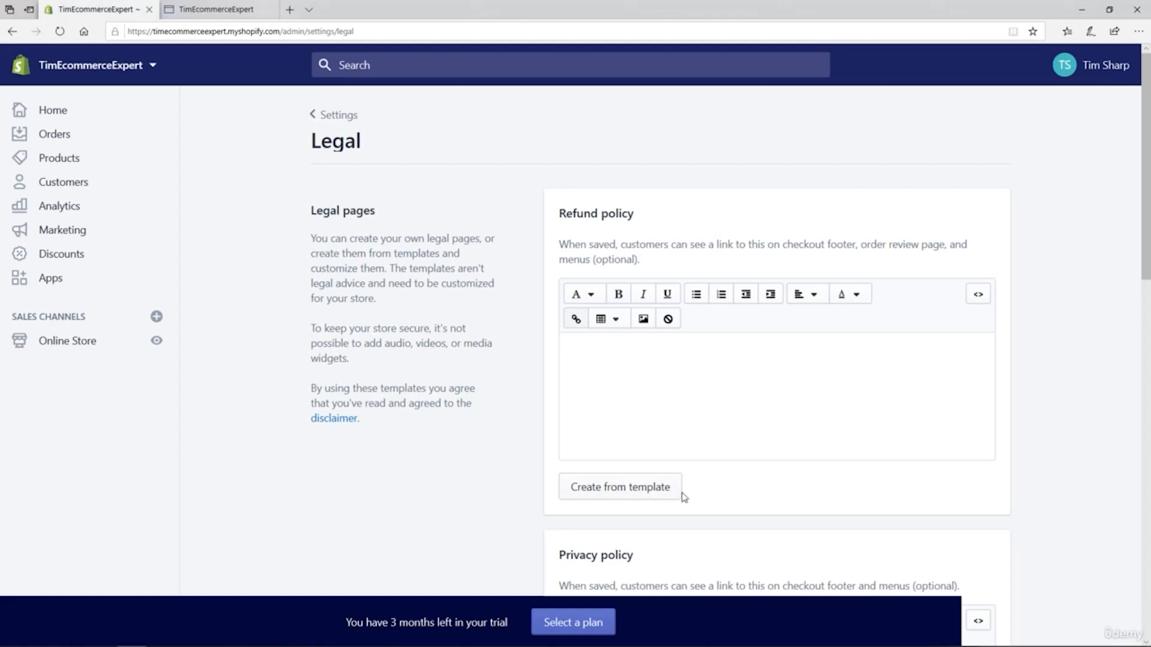
Create the refund policy from the template and check the contact e-mail in its late or missing refunds section.
{"action": "left_click", "coordinate": [609, 493]}
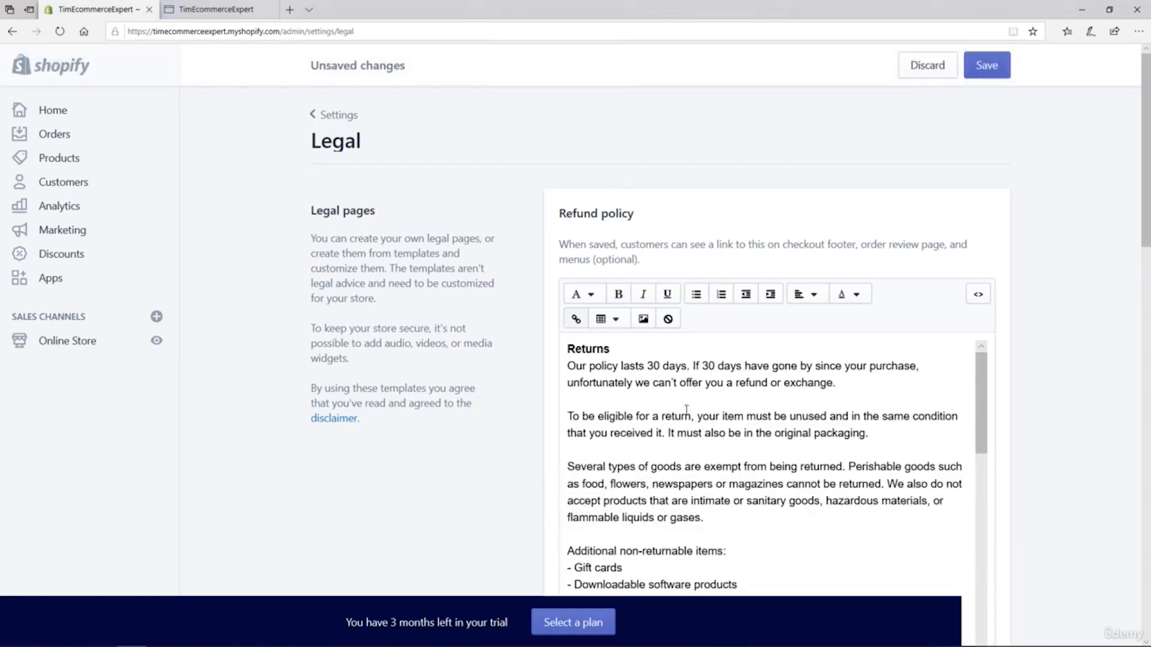
{"action": "scroll", "coordinate": [682, 407], "scroll_direction": "down", "scroll_amount": 5}
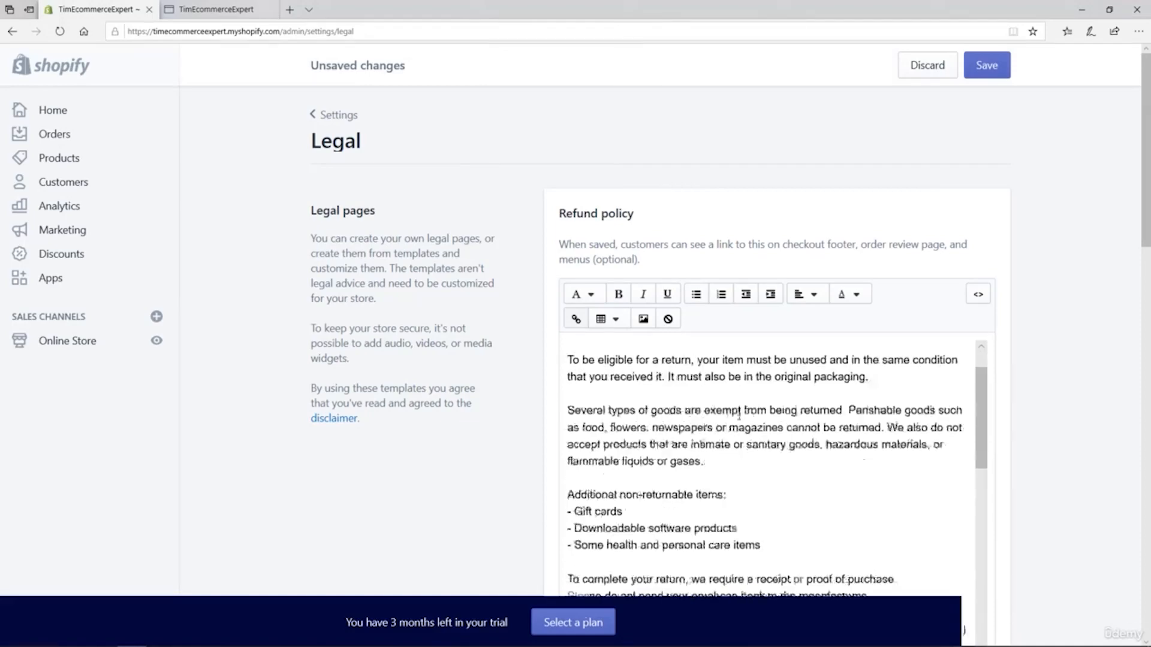
{"action": "scroll", "coordinate": [739, 422], "scroll_direction": "down", "scroll_amount": 6}
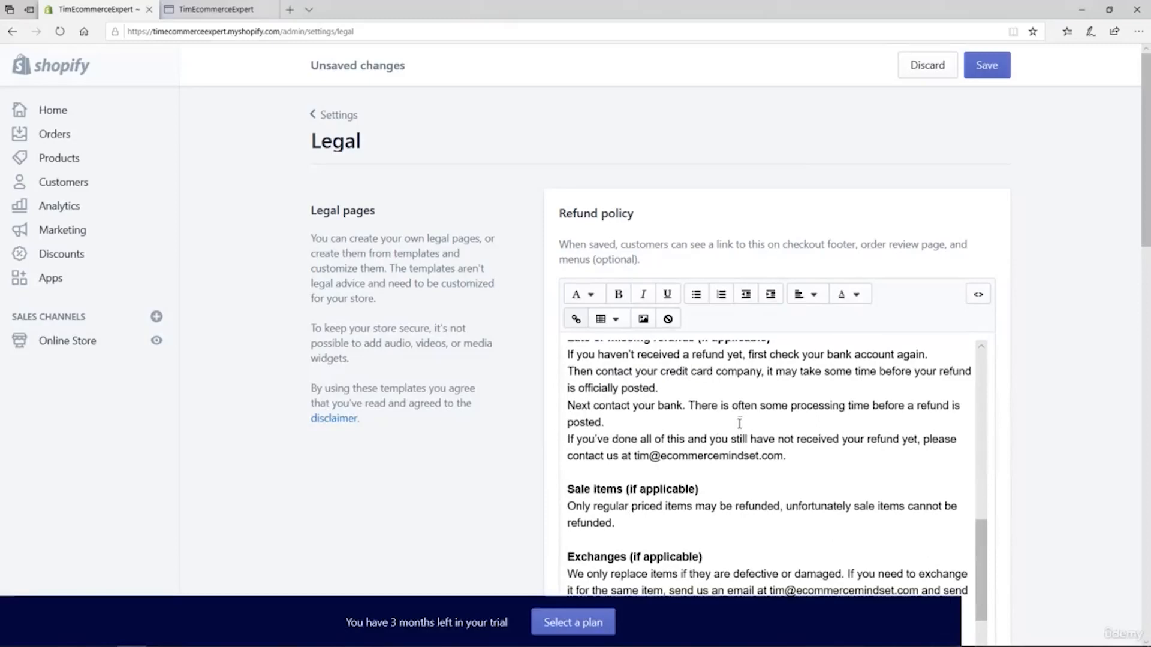
{"action": "left_click", "coordinate": [638, 455]}
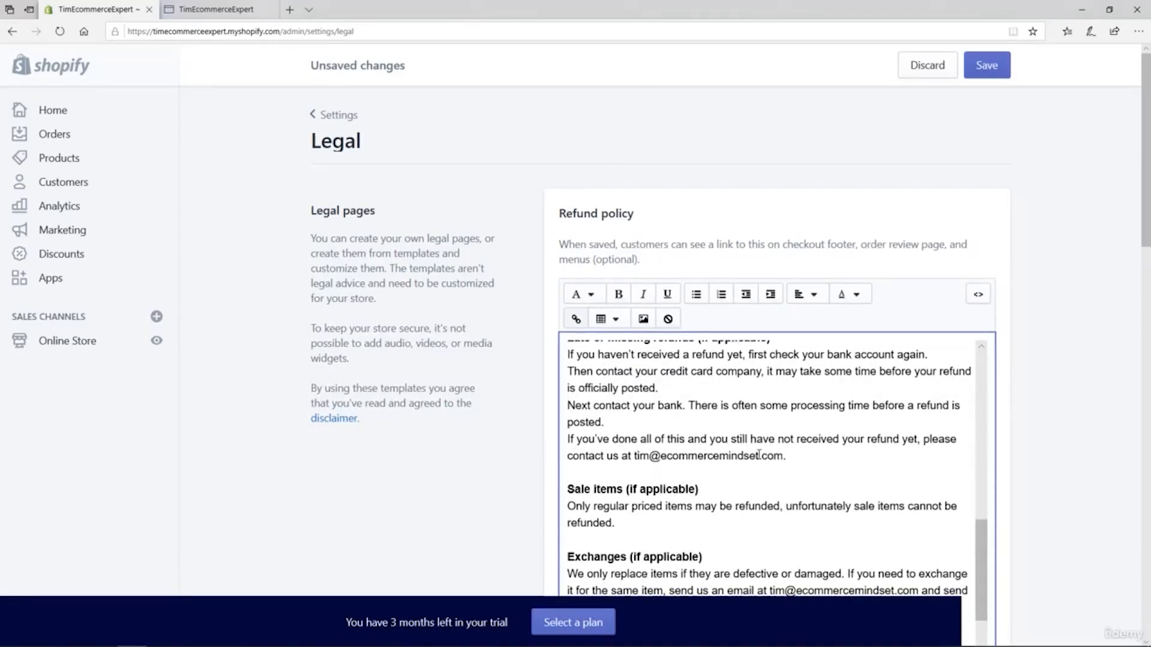
{"action": "left_click_drag", "start_coordinate": [636, 456], "coordinate": [783, 456]}
{"action": "left_click", "coordinate": [833, 468]}
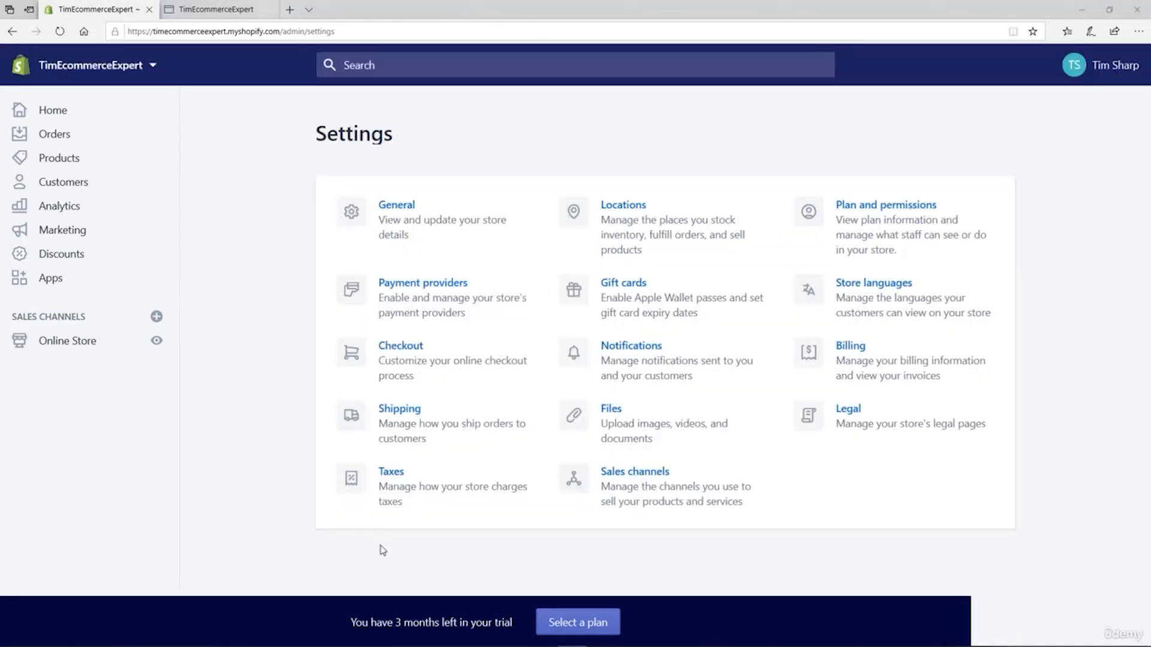
Open the Taxes settings, read the tax expert advice, and review the United Kingdom's base tax and overrides before returning to Taxes.
{"action": "left_click", "coordinate": [396, 478]}
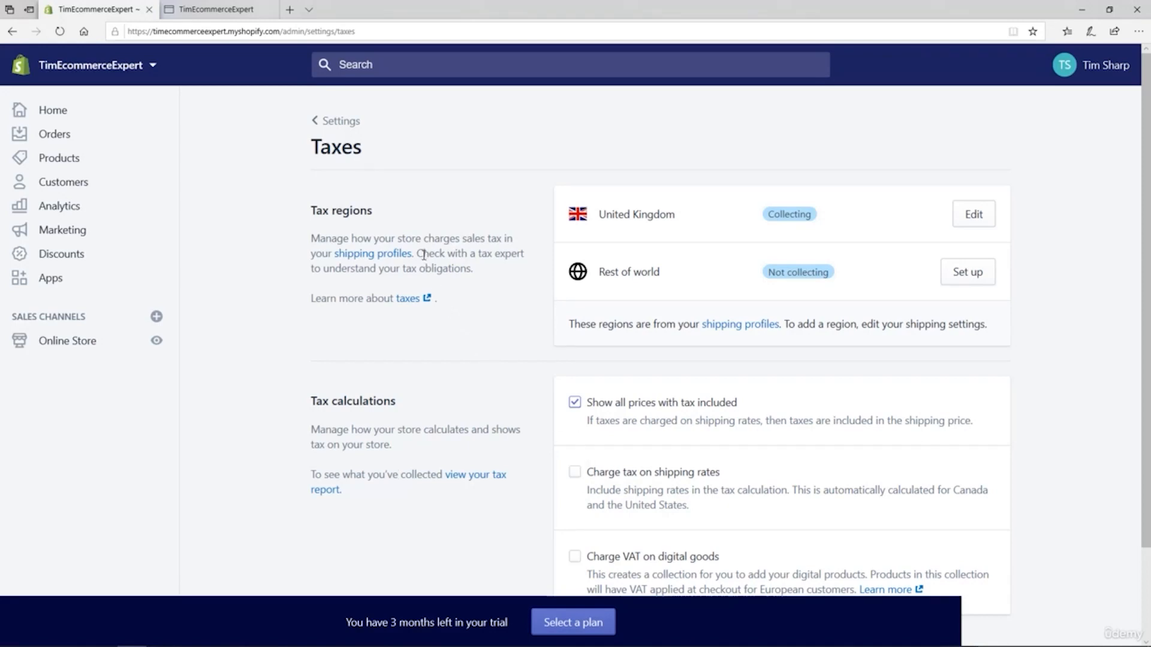
{"action": "left_click_drag", "start_coordinate": [416, 254], "coordinate": [475, 277]}
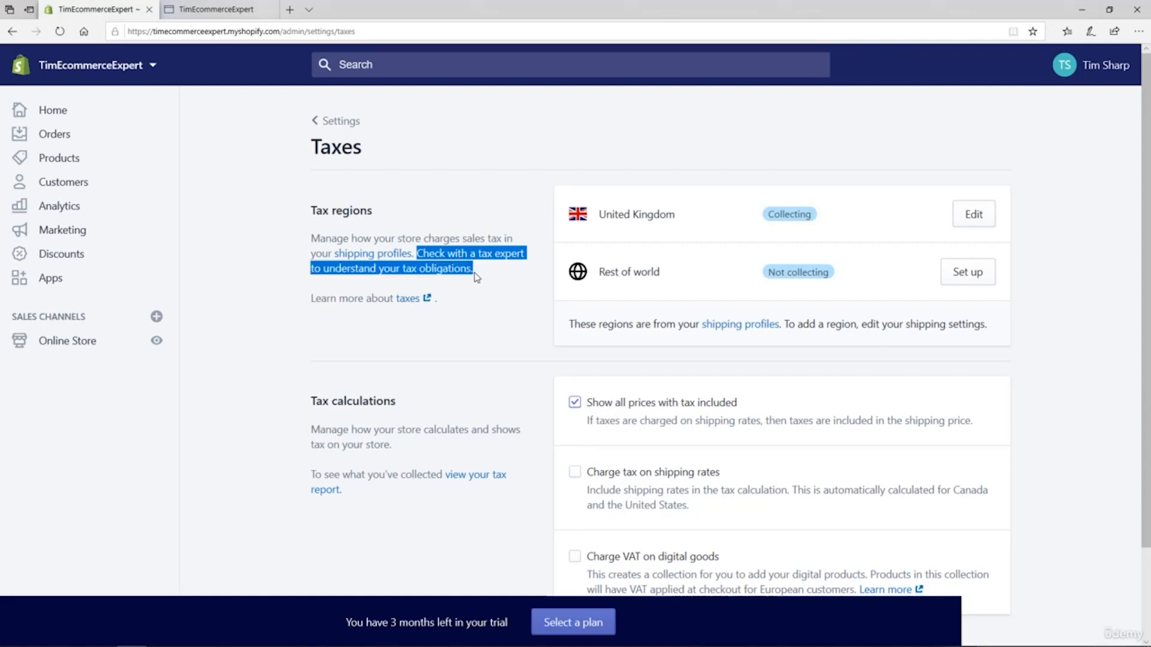
{"action": "left_click", "coordinate": [476, 308]}
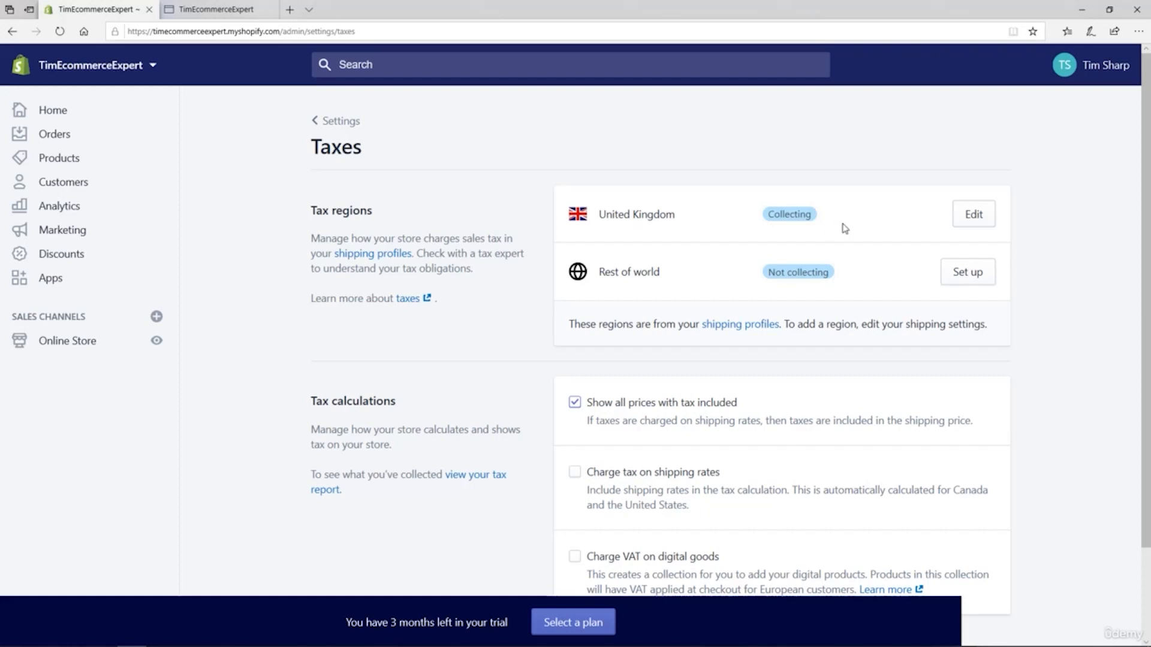
{"action": "left_click", "coordinate": [973, 216]}
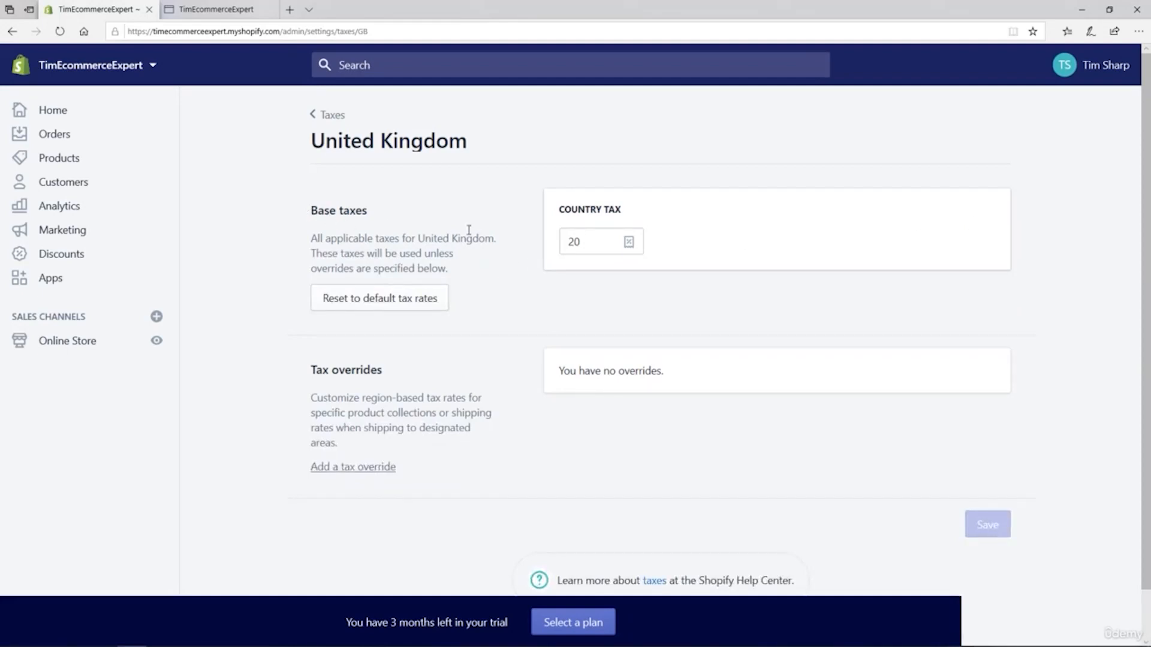
{"action": "left_click", "coordinate": [327, 118]}
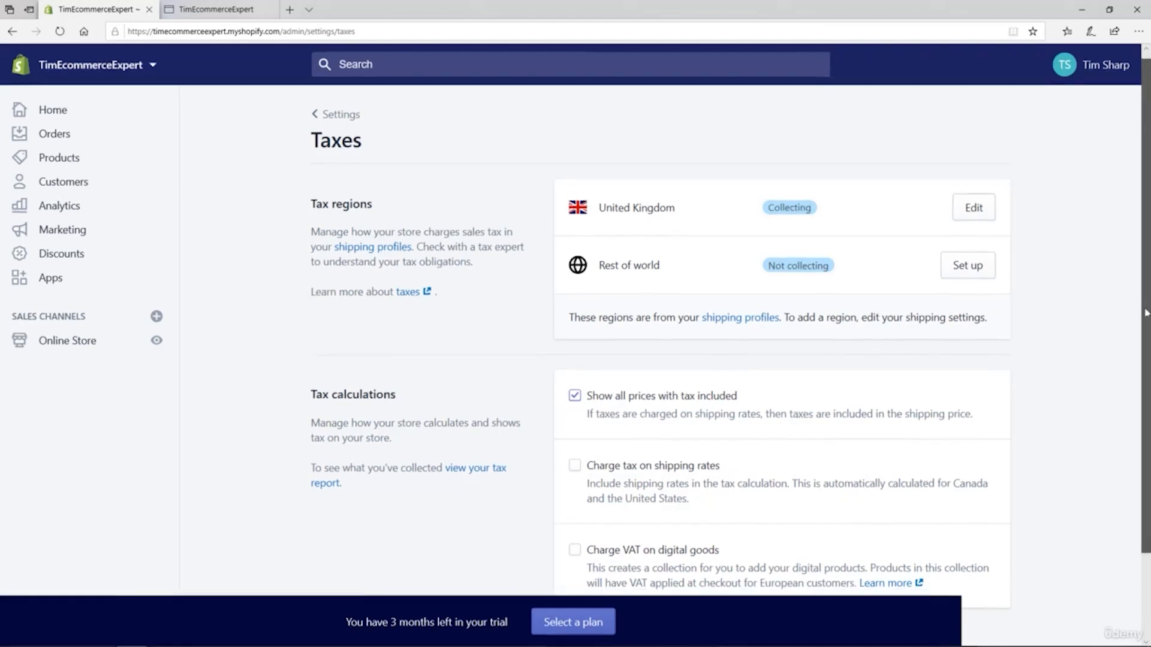
Stop showing all prices with tax included, and enable charging tax on shipping rates and VAT on digital goods.
{"action": "left_click_drag", "start_coordinate": [1143, 280], "coordinate": [1145, 379]}
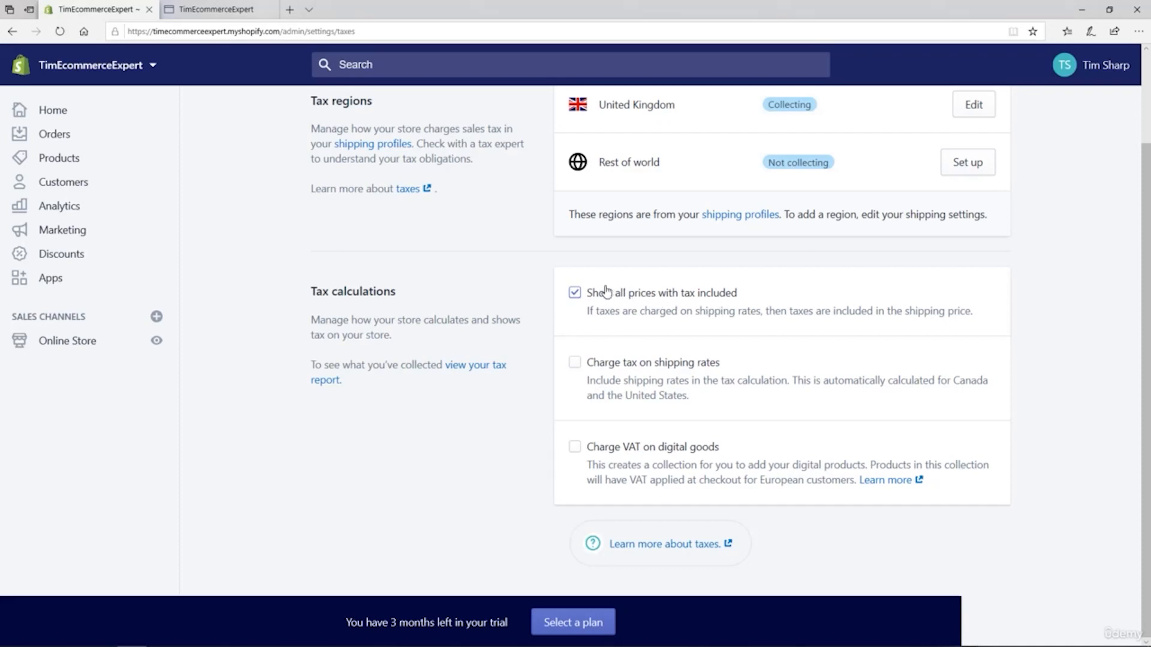
{"action": "left_click", "coordinate": [577, 294]}
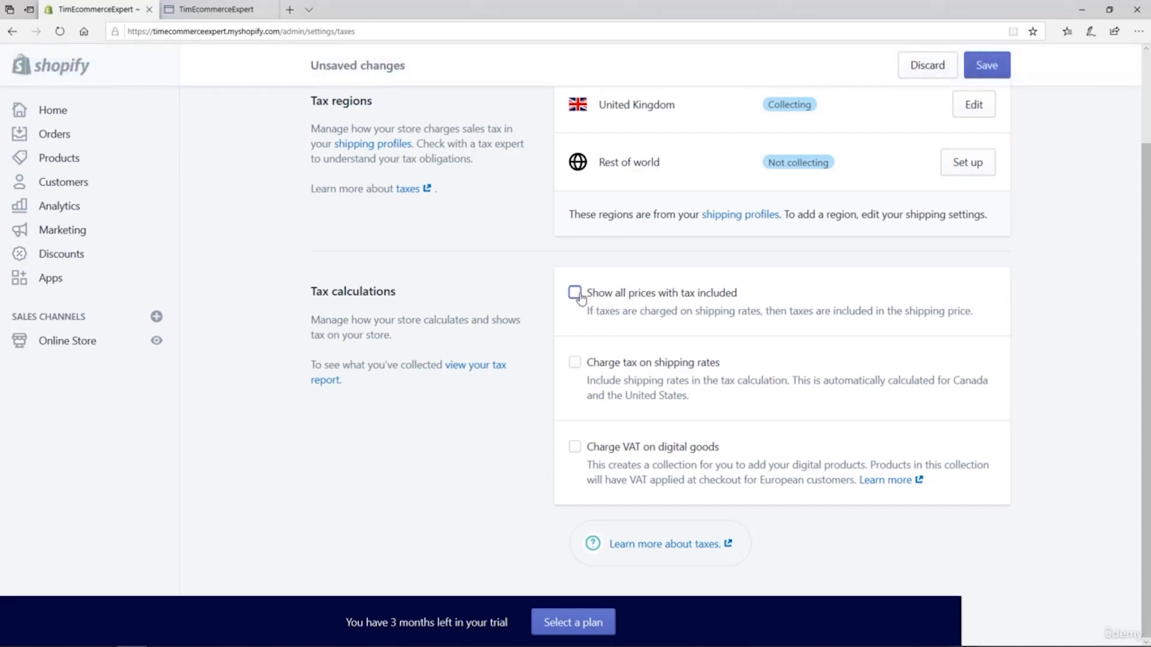
{"action": "left_click", "coordinate": [574, 368]}
{"action": "left_click", "coordinate": [576, 450]}
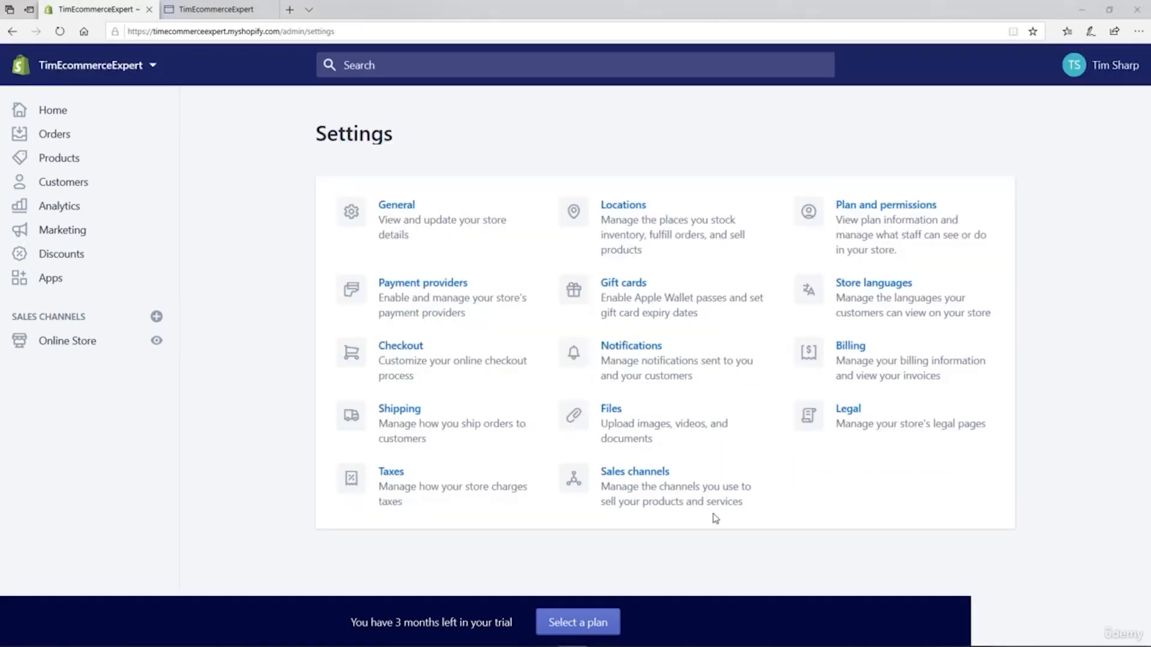
Open the Sales channels settings, review the channels that can be added and Amazon's restriction, and return to the main Settings page.
{"action": "left_click", "coordinate": [627, 482]}
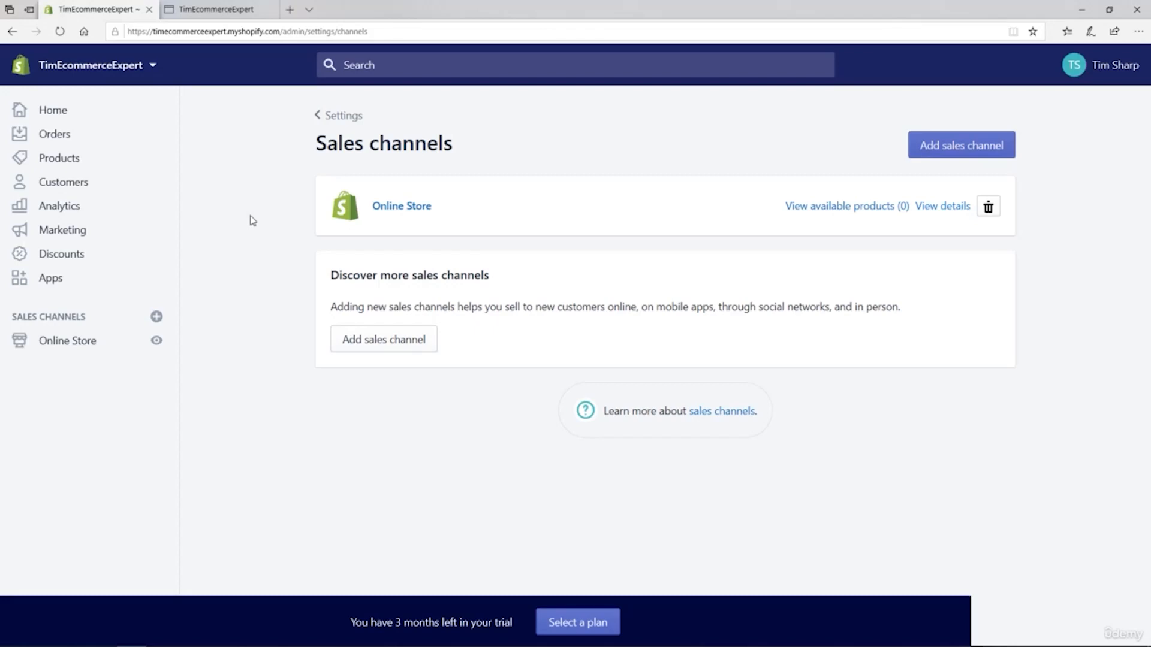
{"action": "left_click", "coordinate": [371, 342]}
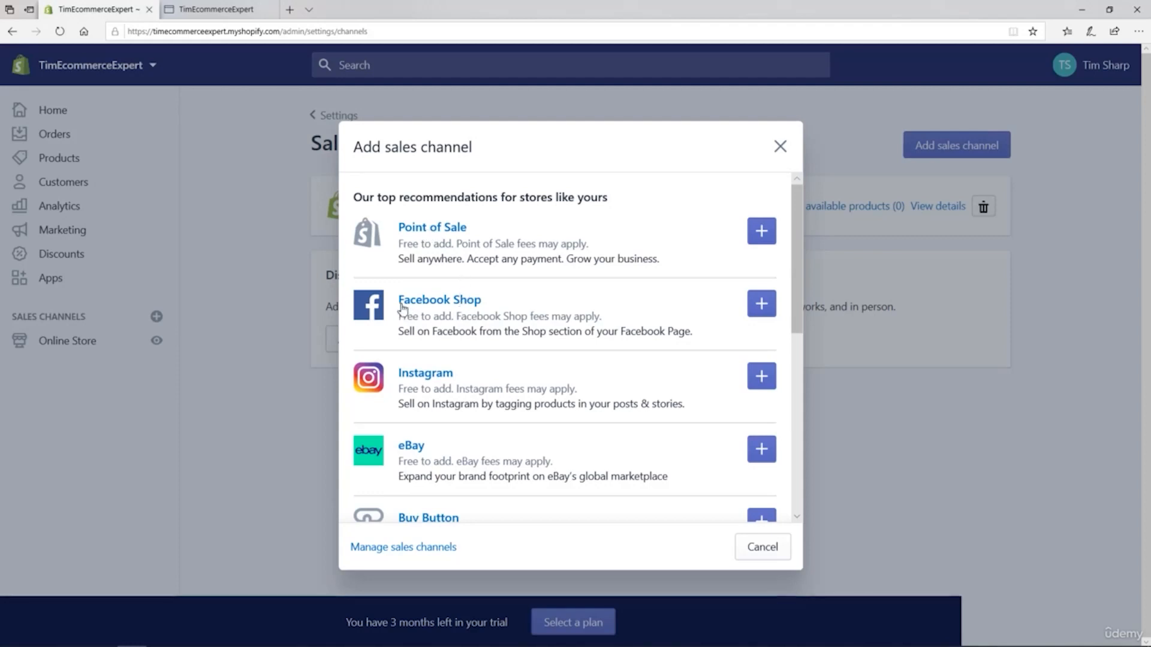
{"action": "scroll", "coordinate": [432, 353], "scroll_direction": "down", "scroll_amount": 3}
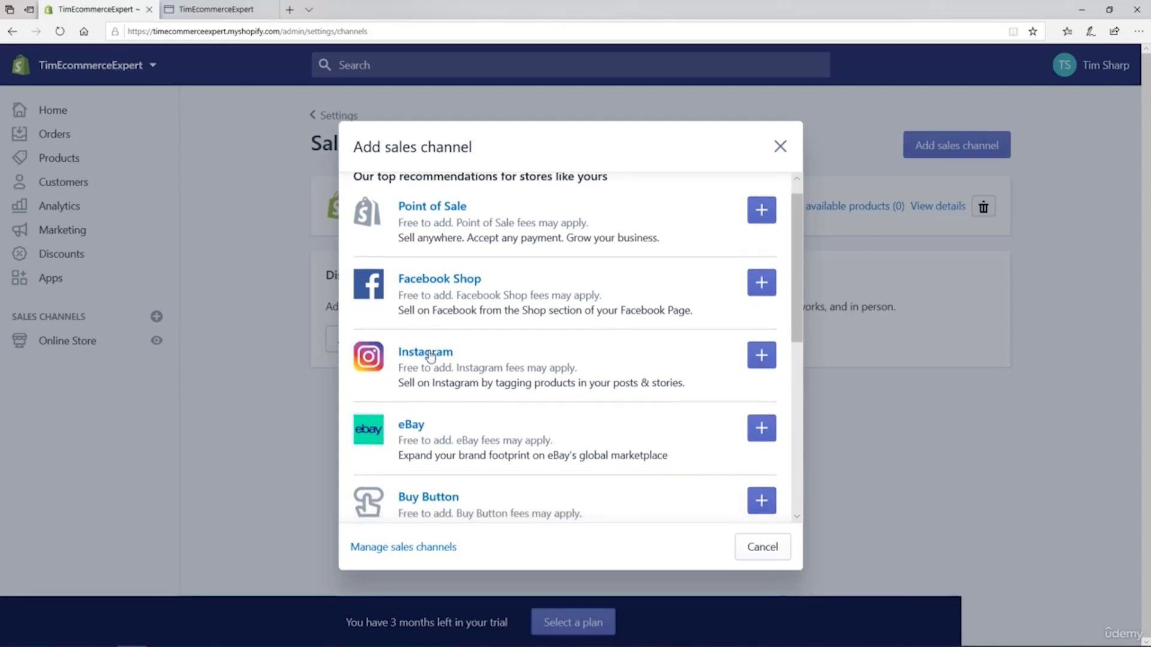
{"action": "scroll", "coordinate": [430, 354], "scroll_direction": "down", "scroll_amount": 6}
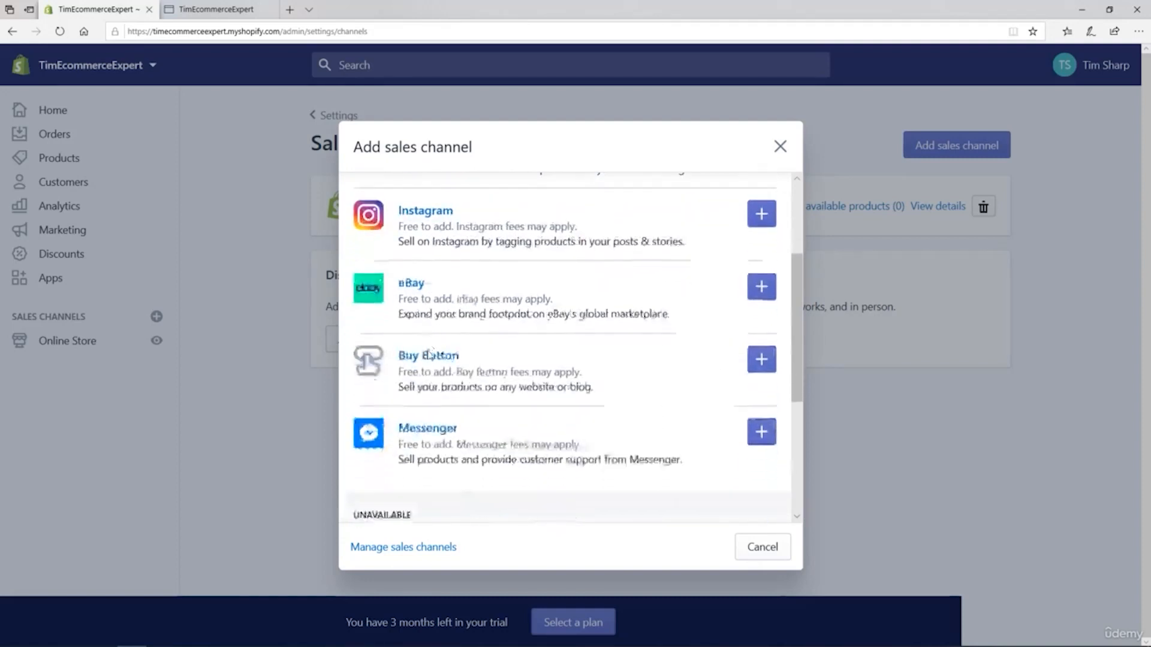
{"action": "scroll", "coordinate": [427, 356], "scroll_direction": "down", "scroll_amount": 4}
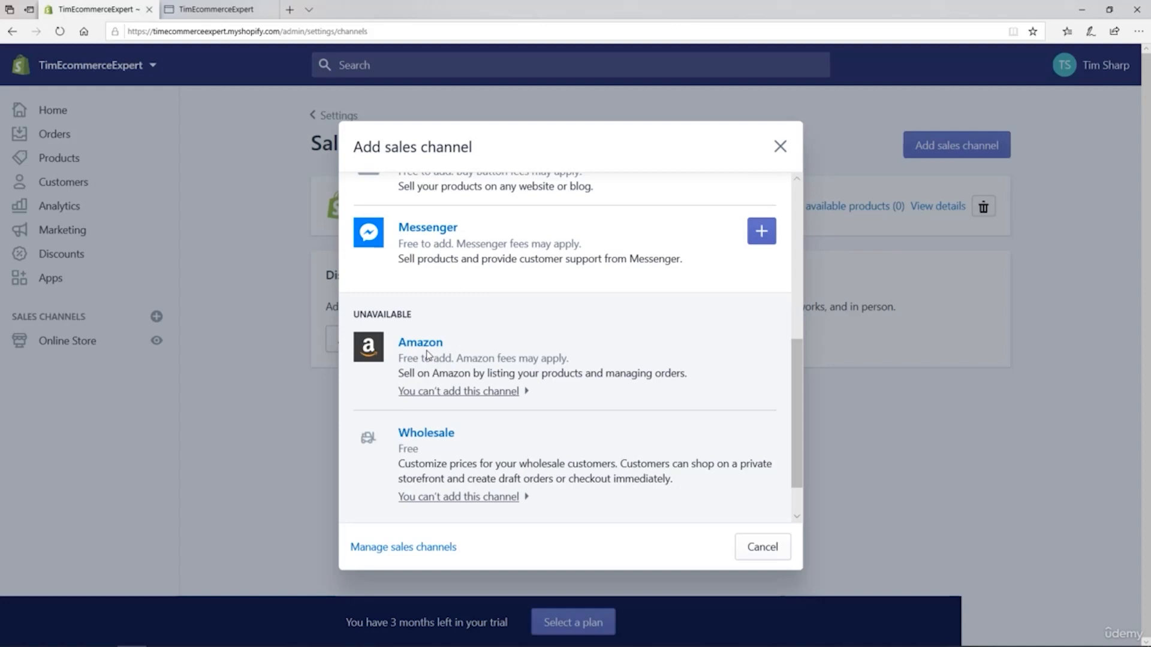
{"action": "left_click", "coordinate": [430, 394]}
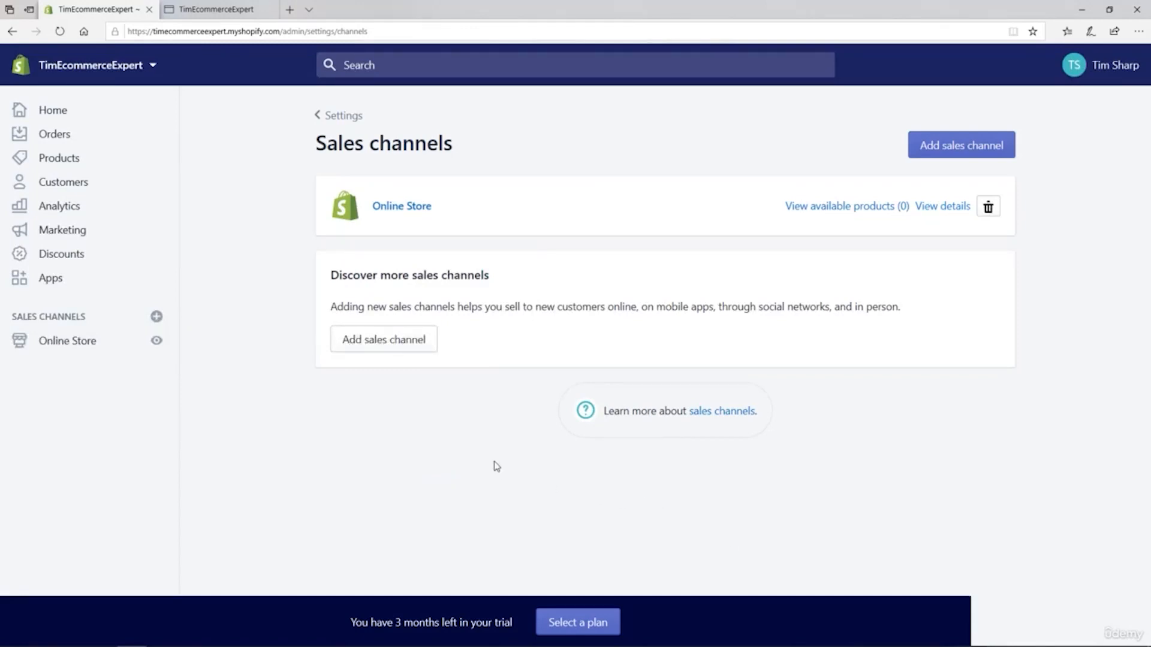
{"action": "left_click", "coordinate": [341, 122]}
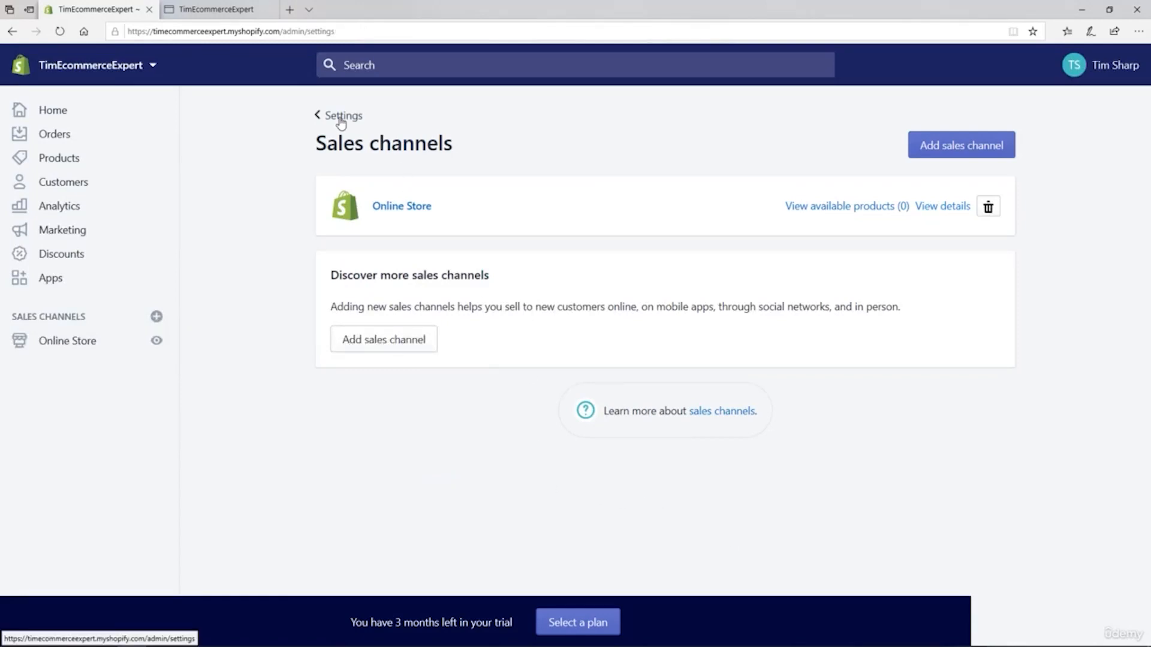